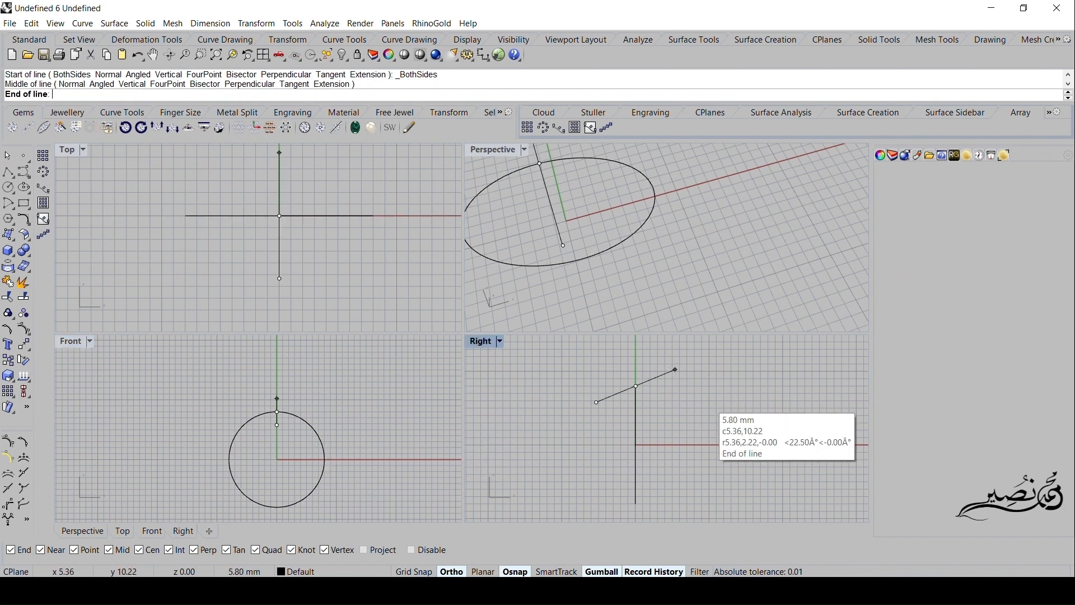
- Draw a horizontal line centred on the circle's top point in the Right view, extending 1.5 mm to each side
{"action": "type", "text": "1.5"}
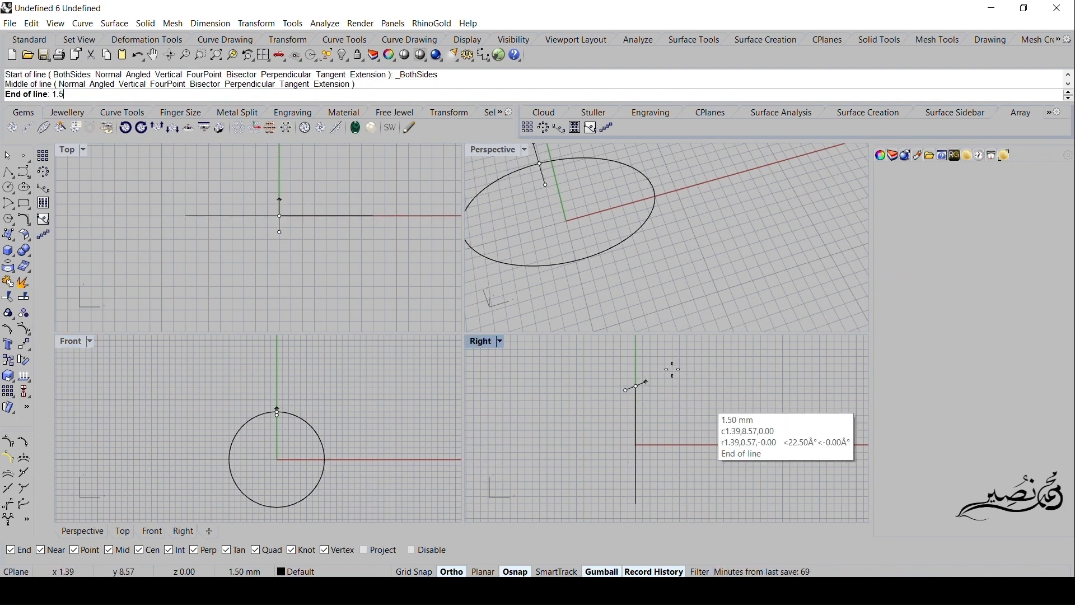
{"action": "key", "text": "Return"}
{"action": "left_click", "coordinate": [677, 392]}
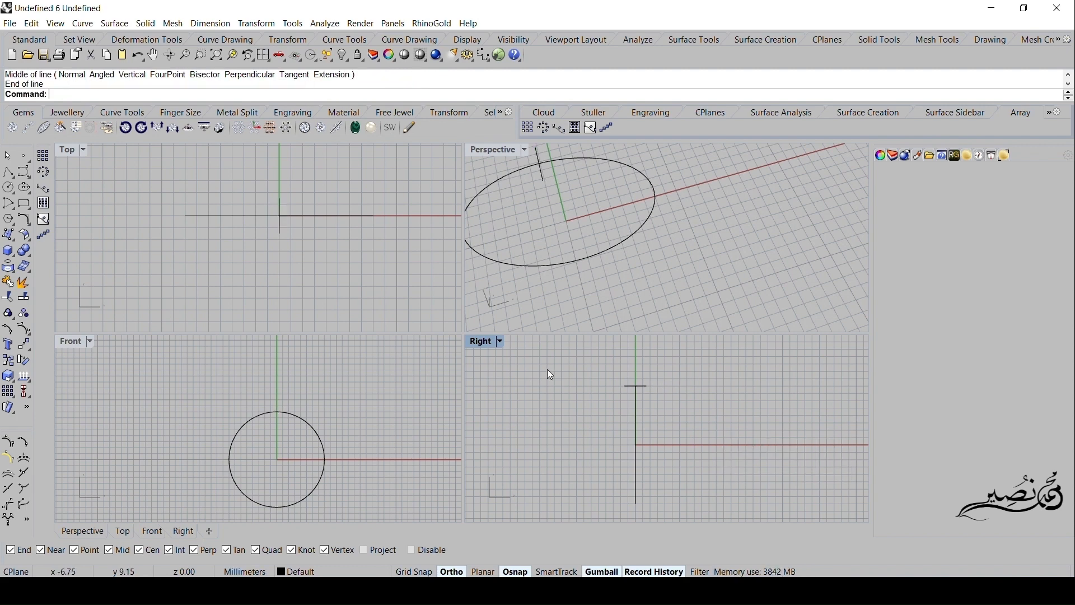
- Start a polyline at the line's right end in the Right view, going 1 mm up, 0.5 mm inward, 0.3 mm down and 2 mm across
{"action": "double_click", "coordinate": [482, 342]}
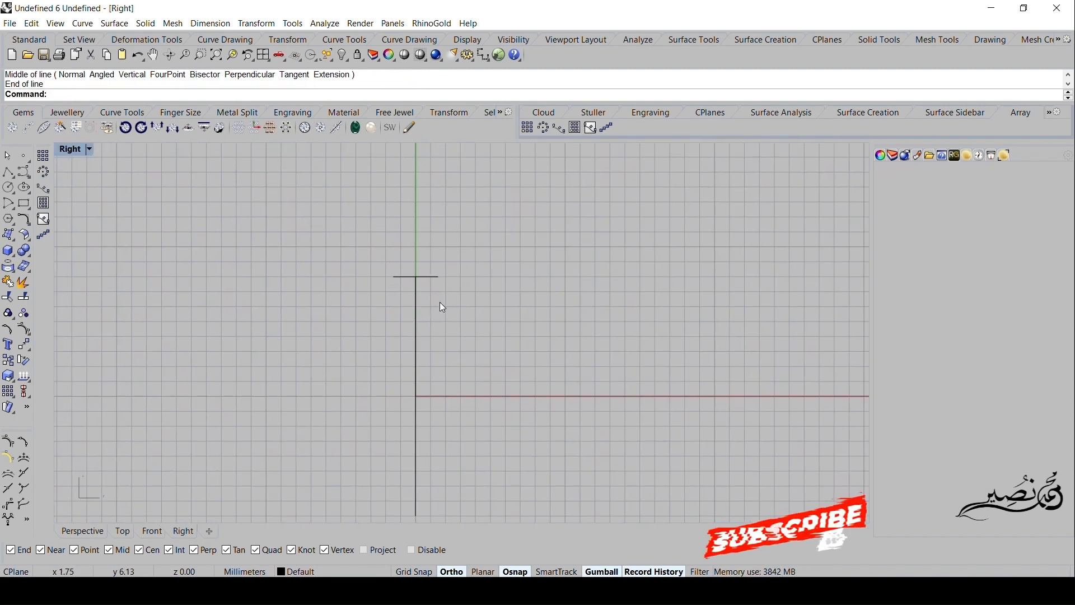
{"action": "left_click", "coordinate": [9, 172]}
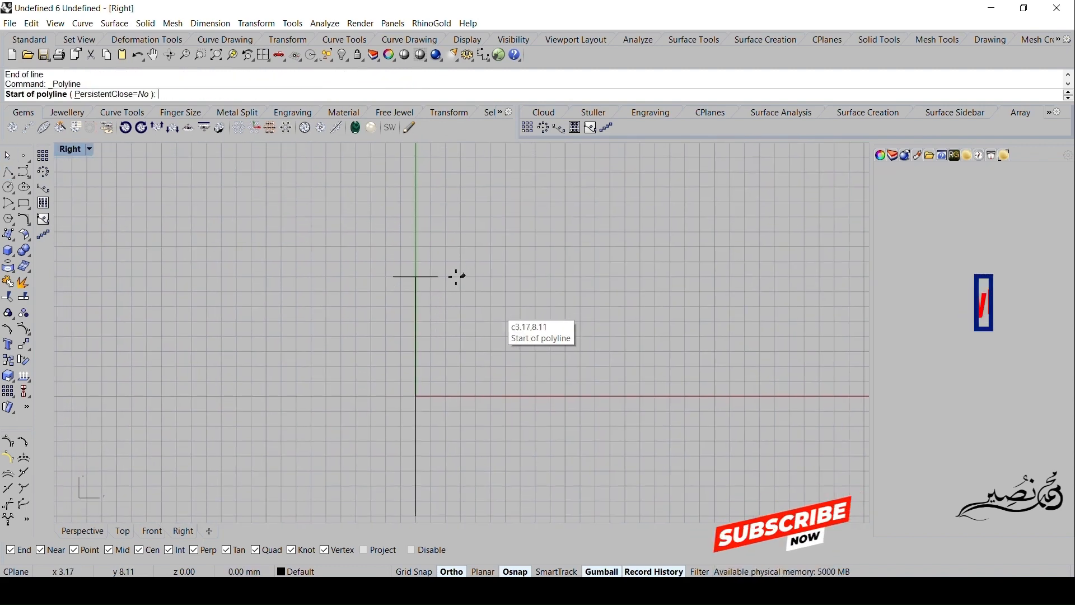
{"action": "left_click", "coordinate": [438, 276]}
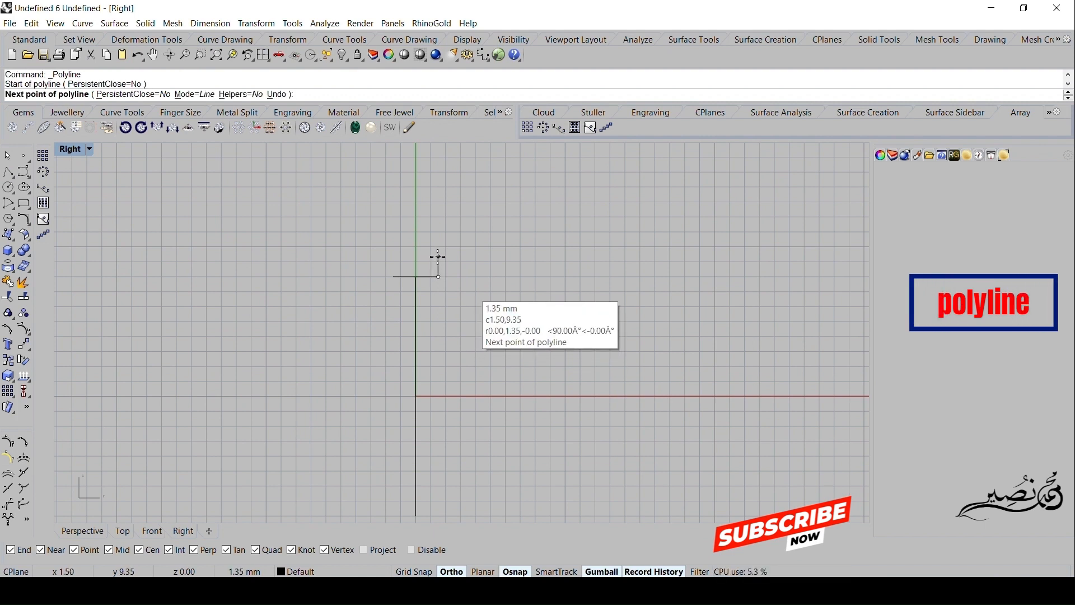
{"action": "left_click", "coordinate": [438, 262]}
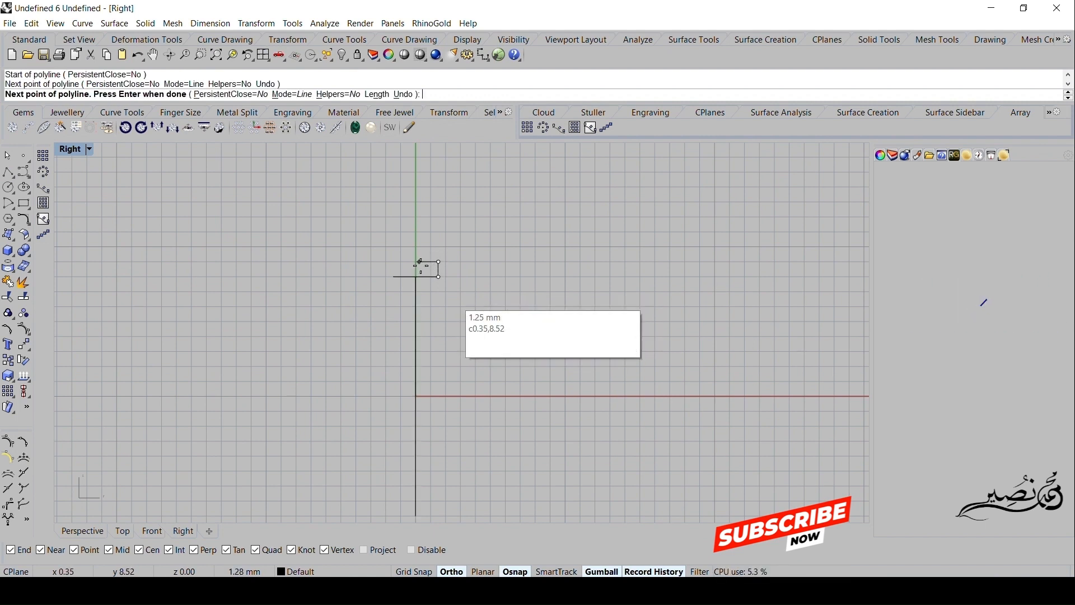
{"action": "scroll", "coordinate": [423, 262], "scroll_direction": "up", "scroll_amount": 5}
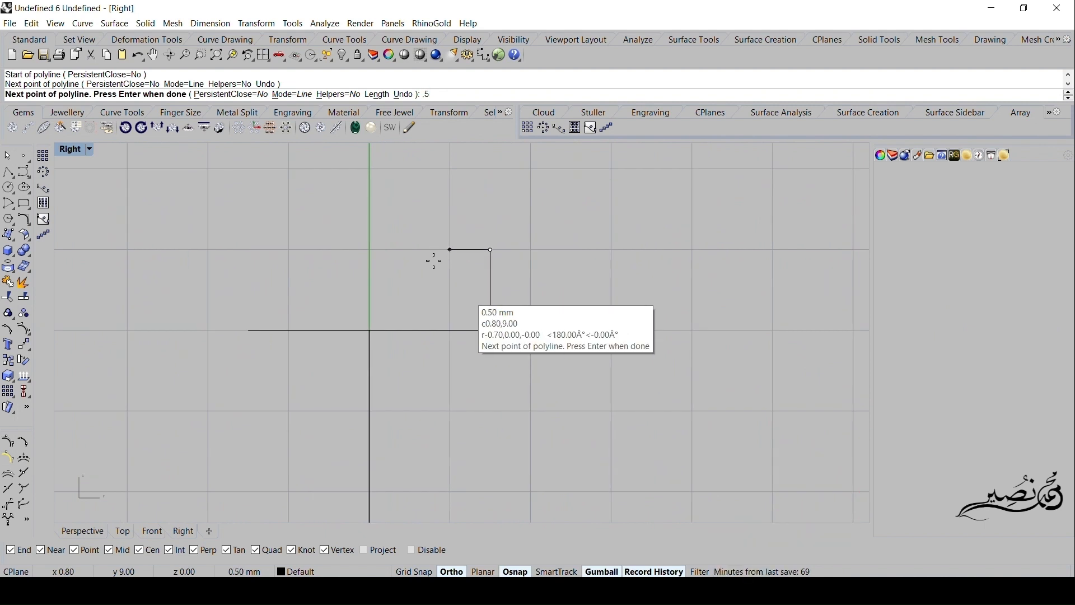
{"action": "key", "text": "Return"}
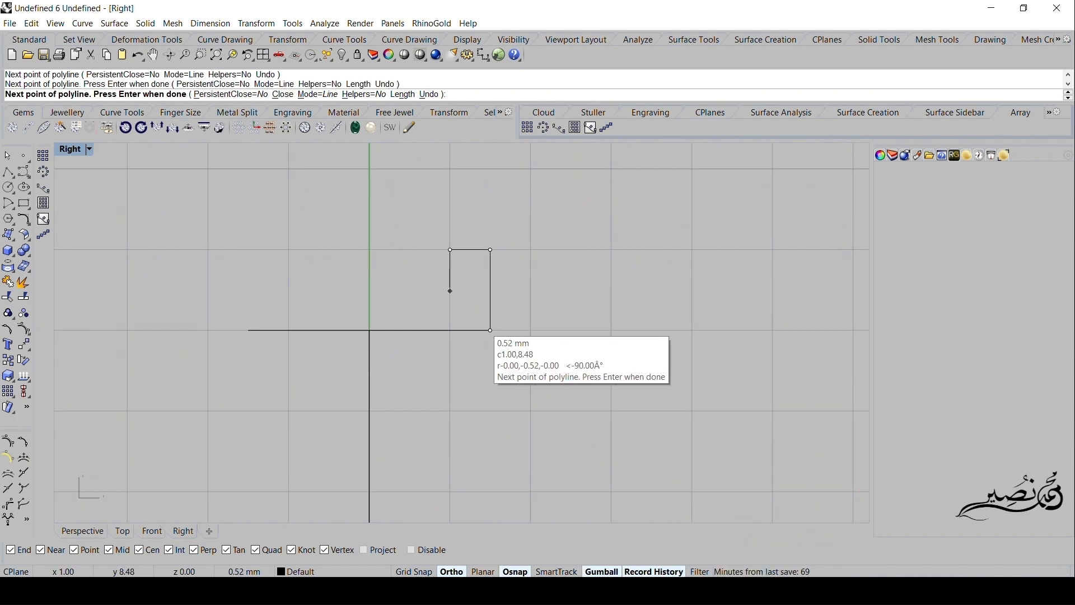
{"action": "type", "text": ".3"}
{"action": "key", "text": "Return"}
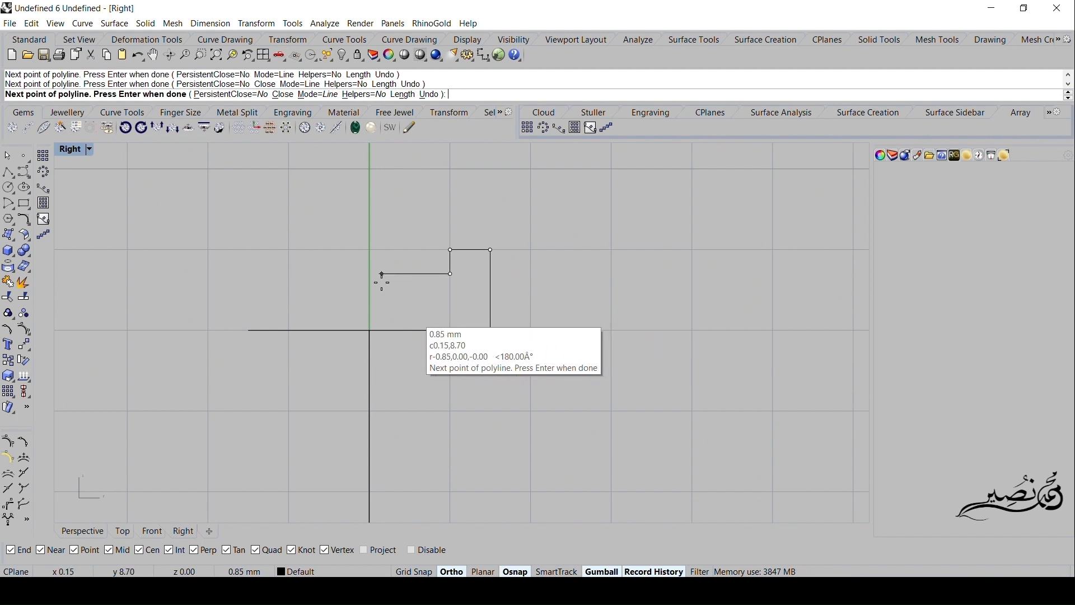
{"action": "type", "text": "2"}
{"action": "key", "text": "Return"}
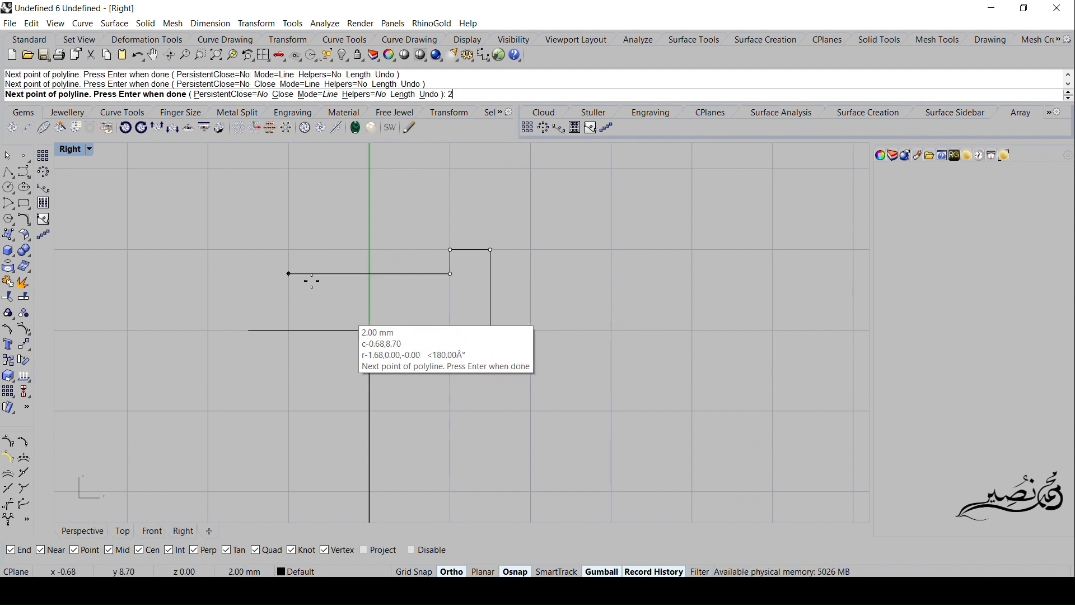
{"action": "left_click", "coordinate": [289, 275]}
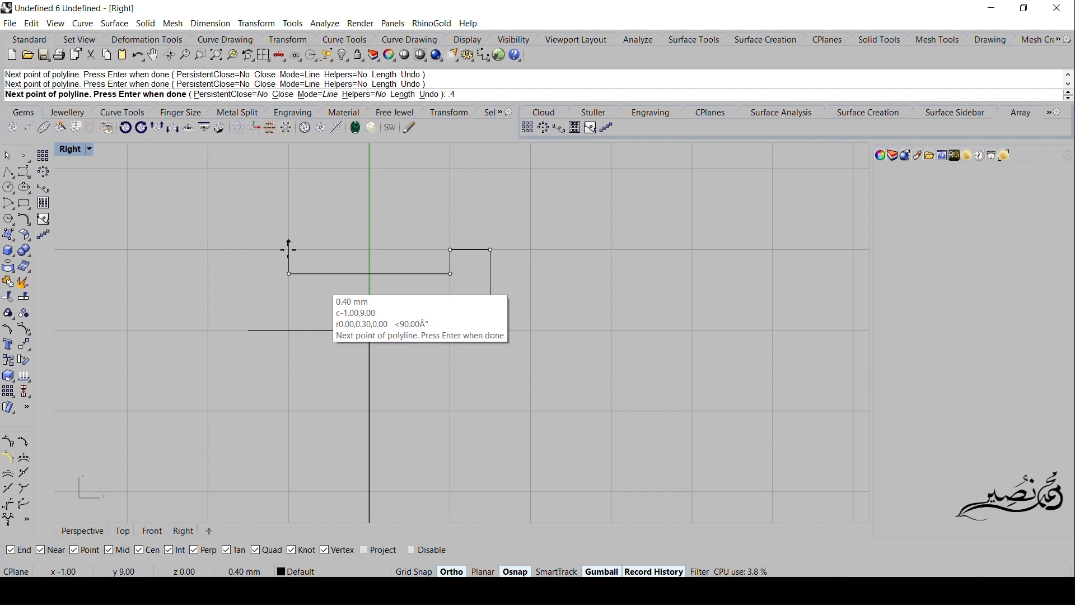
- Finish the polyline with a matching left lip, rising 0.3 mm, running 0.5 mm outward and dropping to the base line's left end
{"action": "type", "text": ".4"}
{"action": "key", "text": "Return"}
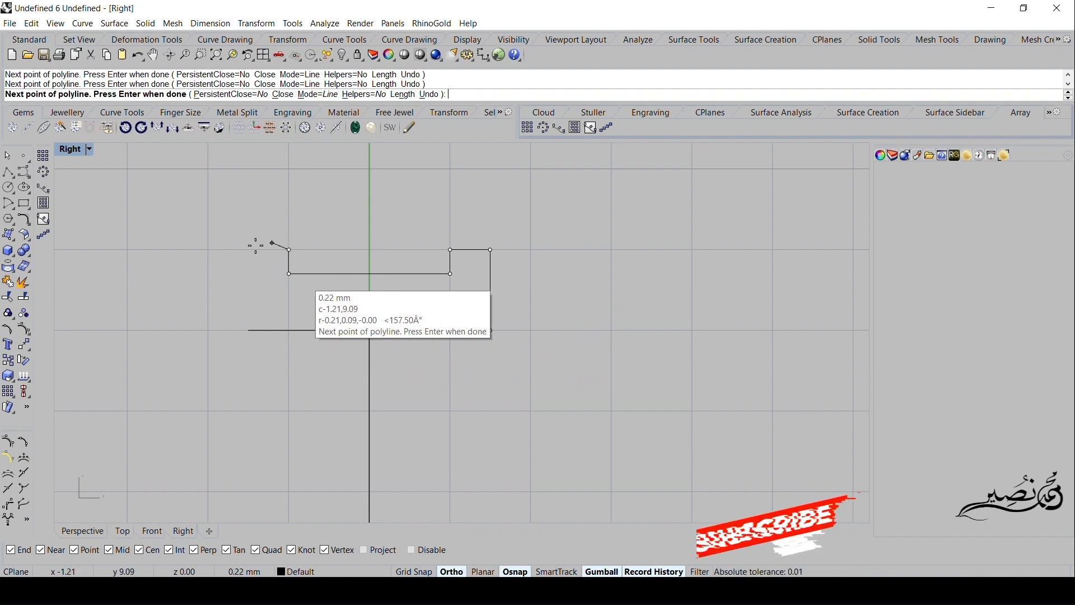
{"action": "key", "text": "Return"}
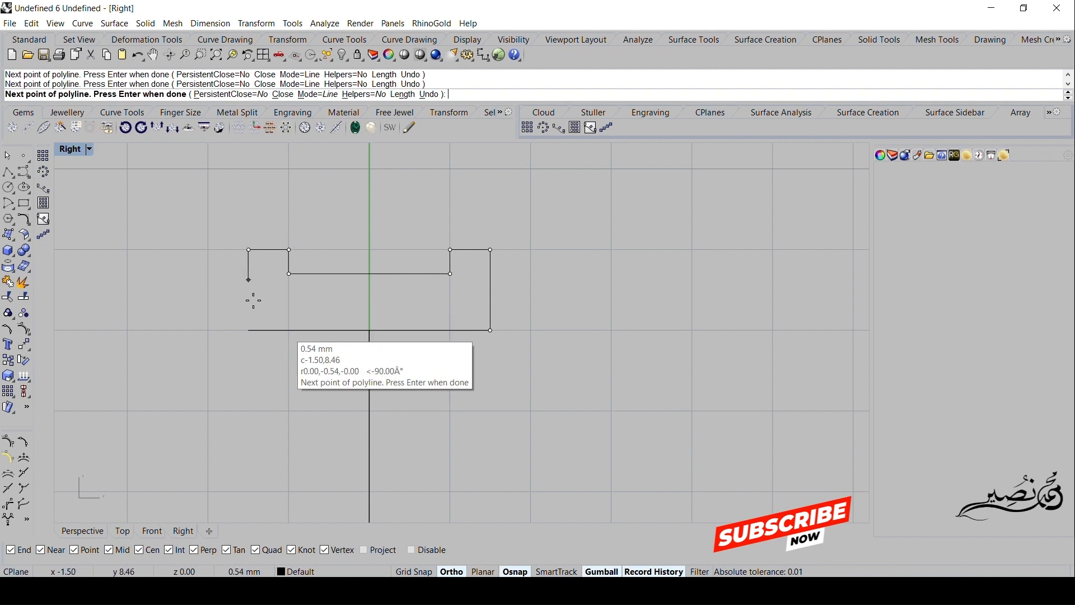
{"action": "left_click", "coordinate": [249, 330]}
{"action": "key", "text": "Return"}
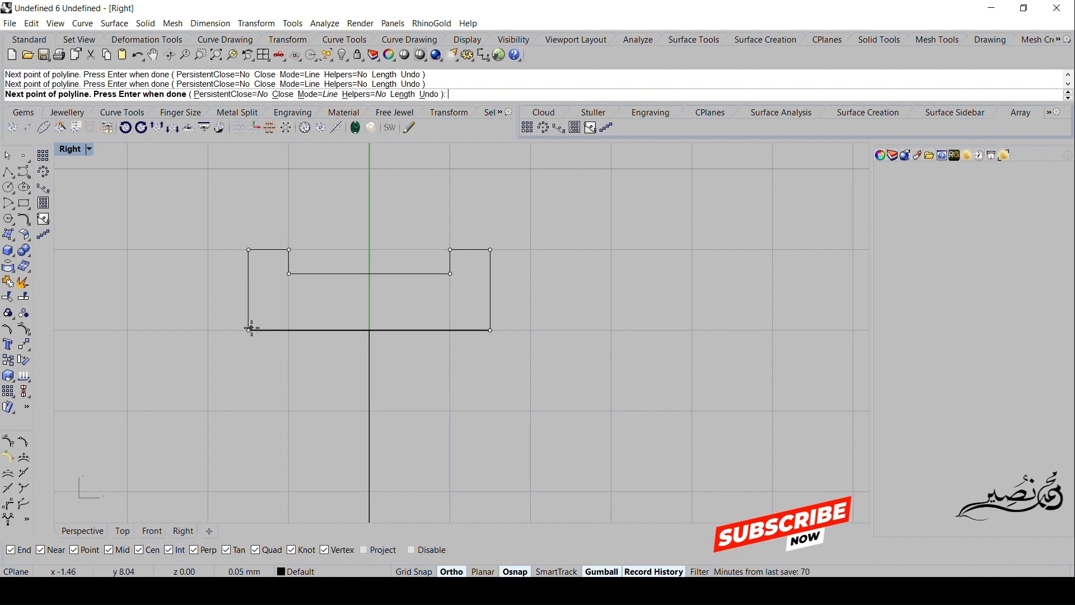
- Join the polyline and the horizontal base line into one closed profile curve
{"action": "left_click_drag", "start_coordinate": [507, 229], "coordinate": [436, 368]}
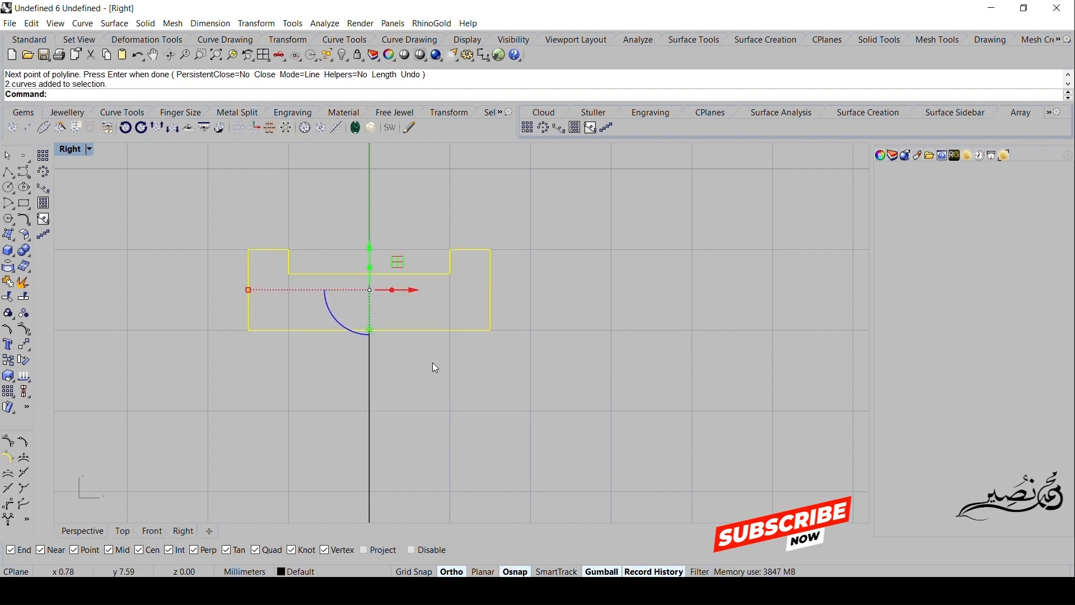
{"action": "left_click", "coordinate": [8, 282]}
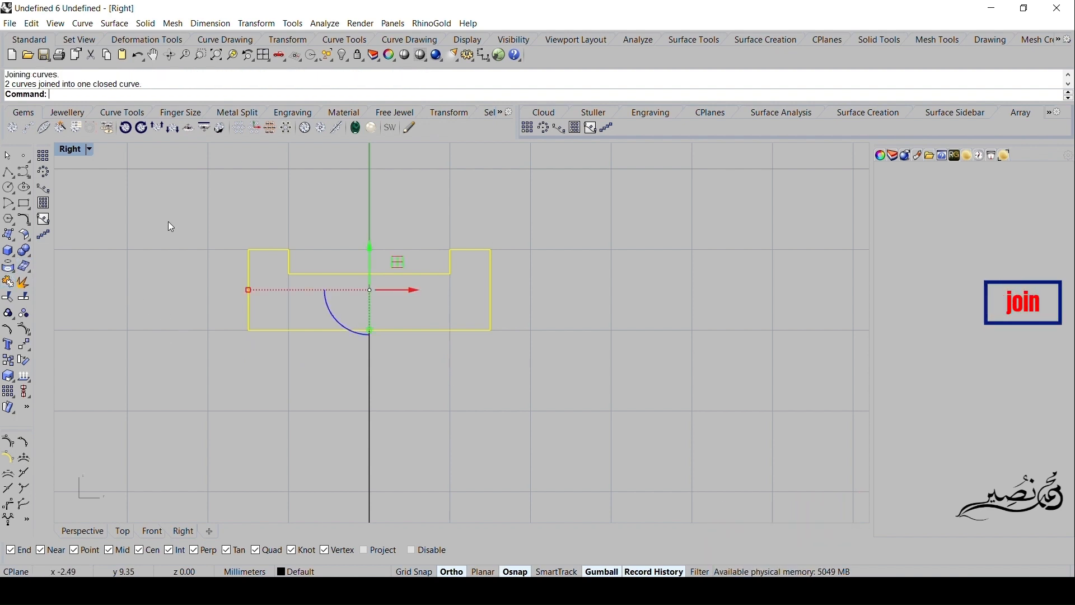
{"action": "left_click", "coordinate": [7, 282]}
- Fillet both upper corners of the profile's left lip with a 0.1 mm radius
{"action": "left_click", "coordinate": [23, 221]}
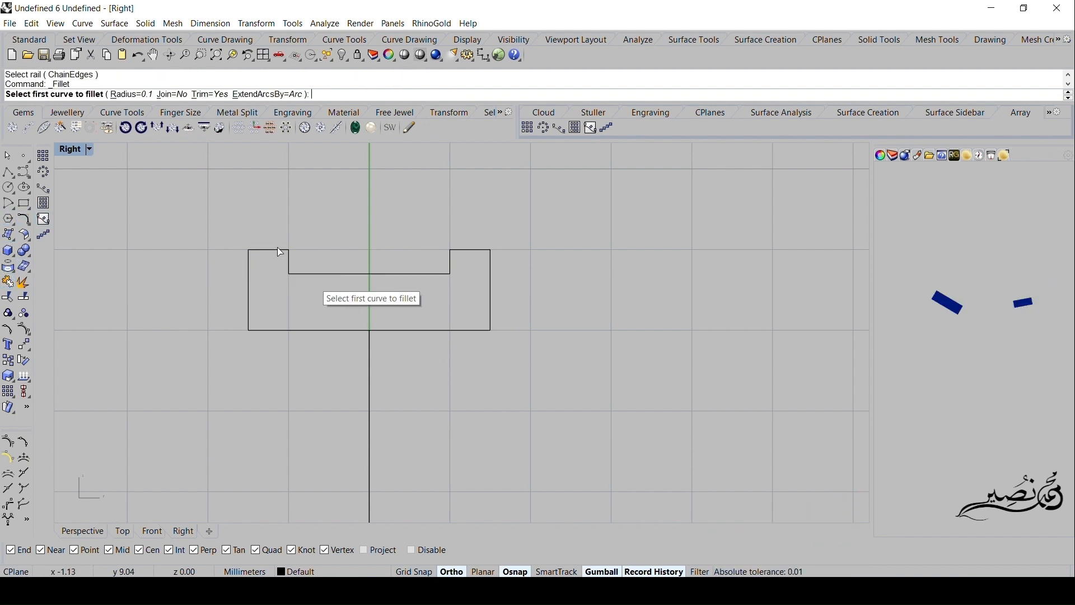
{"action": "left_click", "coordinate": [263, 250]}
{"action": "left_click", "coordinate": [248, 268]}
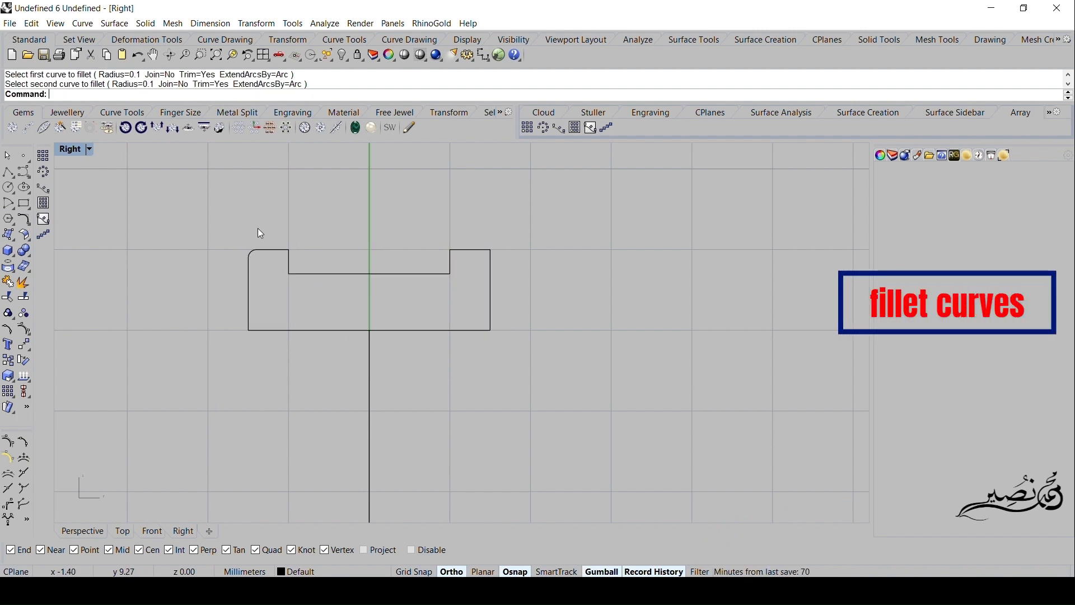
{"action": "key", "text": "Return"}
{"action": "left_click", "coordinate": [288, 258]}
{"action": "left_click", "coordinate": [291, 257]}
- Fillet both upper corners of the profile's right lip with a 0.1 mm radius
{"action": "key", "text": "Return"}
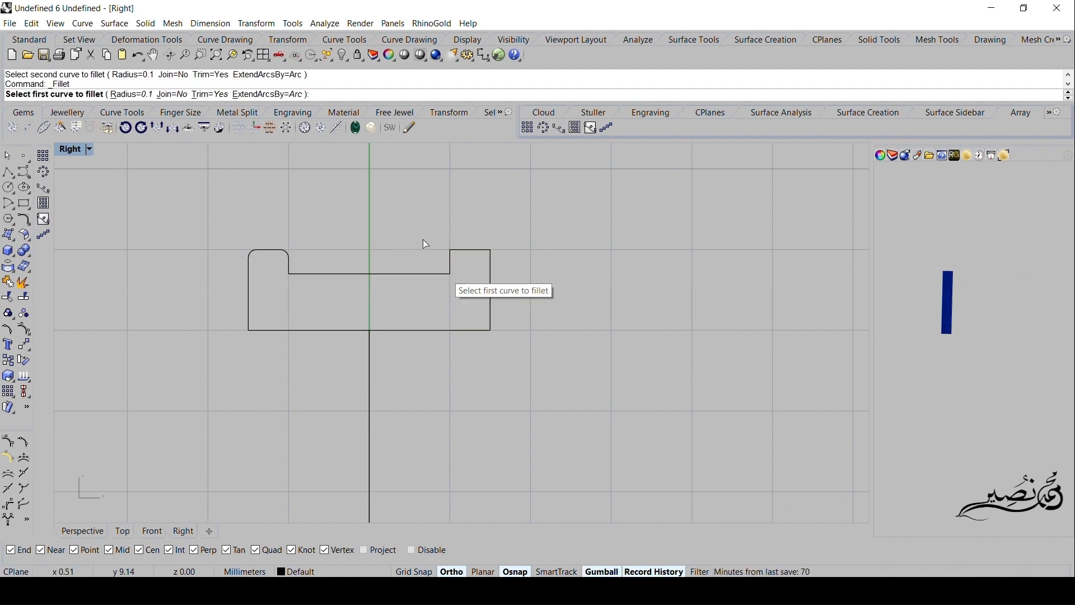
{"action": "left_click", "coordinate": [455, 262]}
{"action": "left_click", "coordinate": [461, 251]}
{"action": "key", "text": "Return"}
{"action": "left_click", "coordinate": [485, 251]}
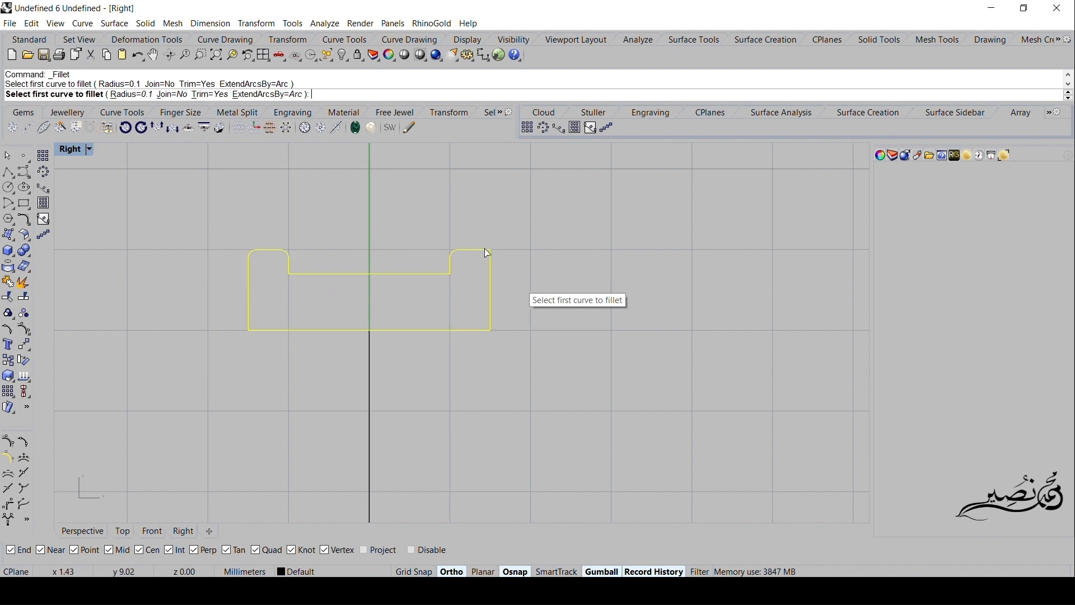
{"action": "left_click", "coordinate": [492, 269]}
- Fillet the two bottom outer corners of the profile with a 0.1 mm radius
{"action": "key", "text": "Return"}
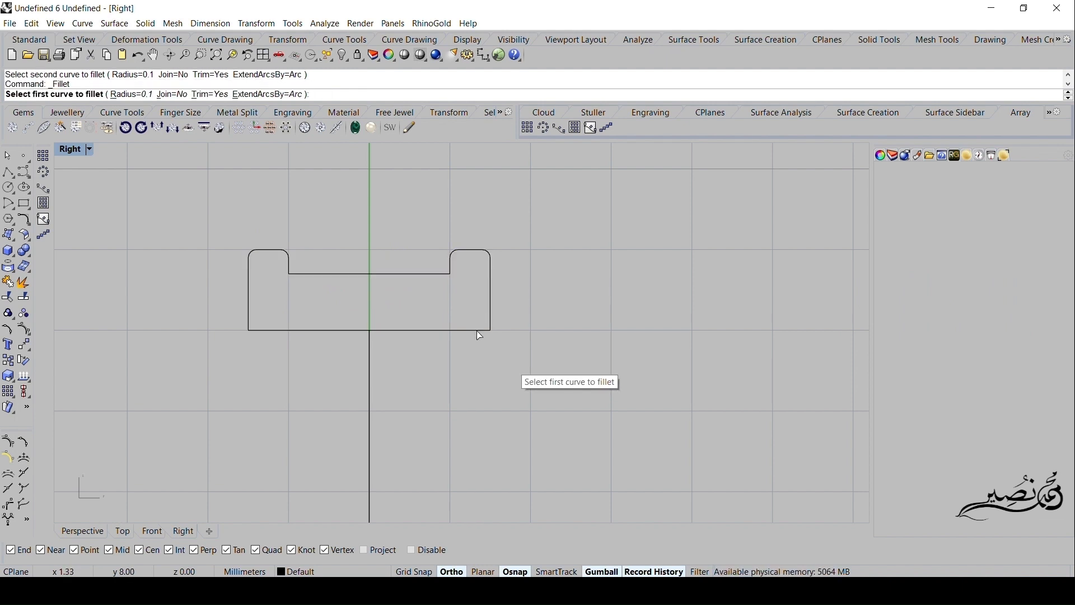
{"action": "left_click", "coordinate": [488, 320]}
{"action": "left_click", "coordinate": [479, 331]}
{"action": "right_click", "coordinate": [312, 355]}
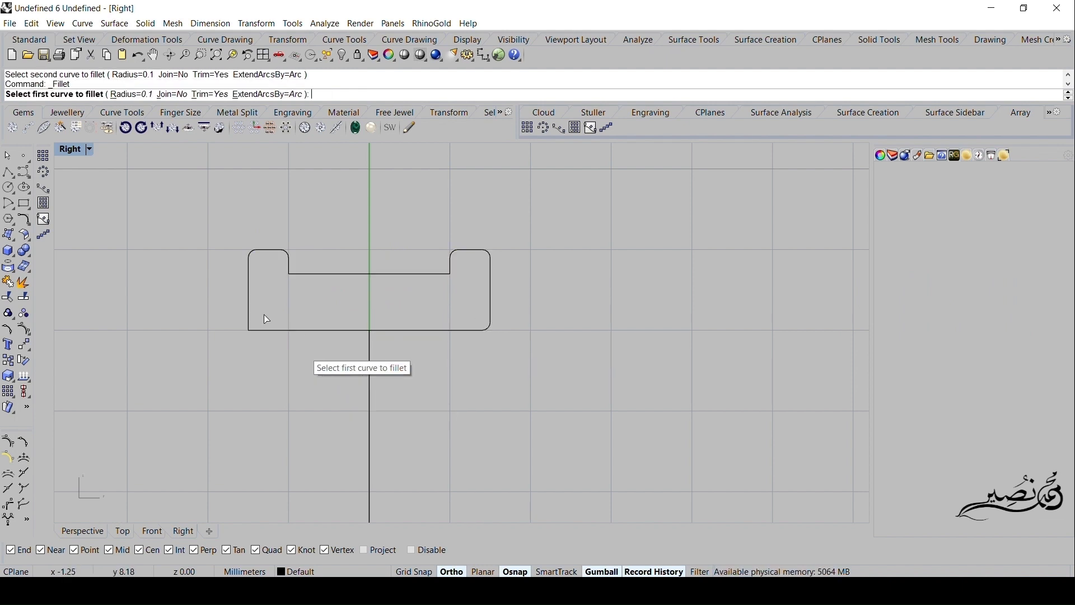
{"action": "left_click", "coordinate": [248, 312]}
{"action": "left_click", "coordinate": [265, 331]}
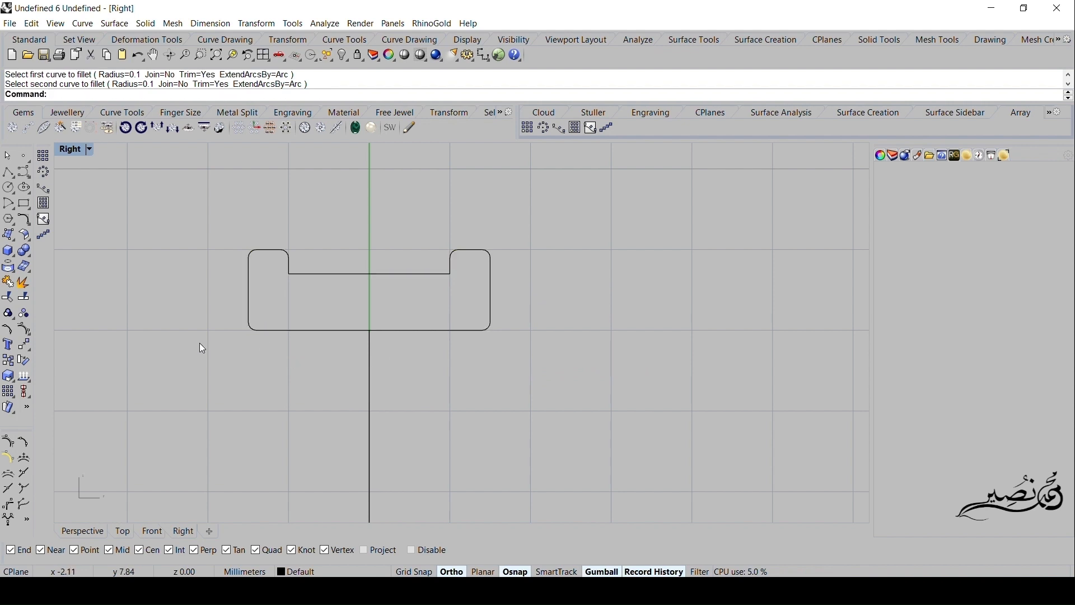
- Sweep the closed profile along the ring circle with Sweep 1 Rail, moving the seam to the bottom edge's midpoint and using the Freeform frame style
{"action": "left_click", "coordinate": [115, 24]}
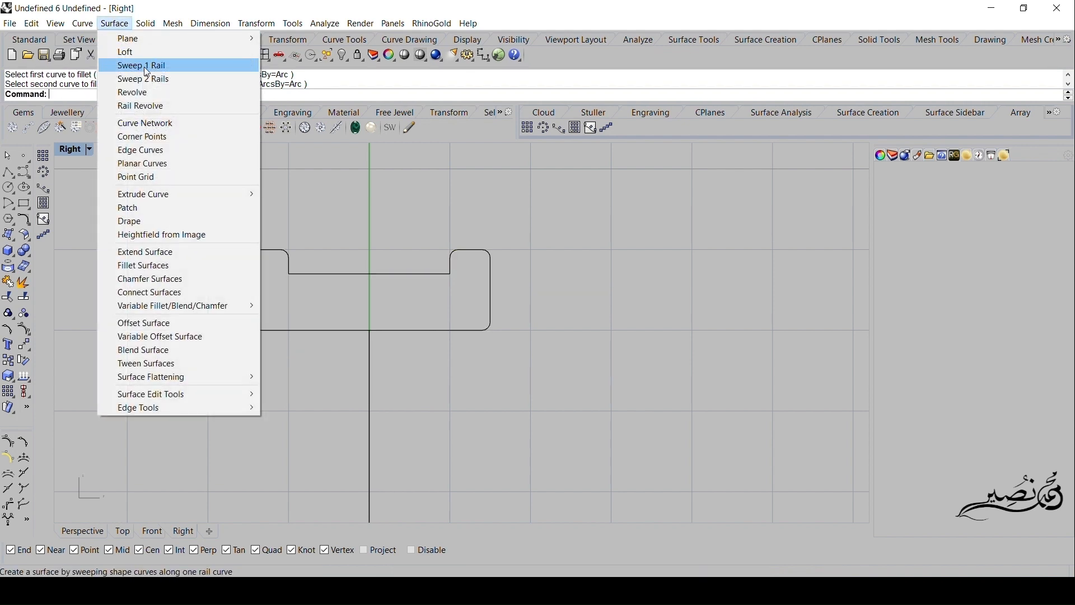
{"action": "left_click", "coordinate": [143, 66]}
{"action": "left_click", "coordinate": [371, 367]}
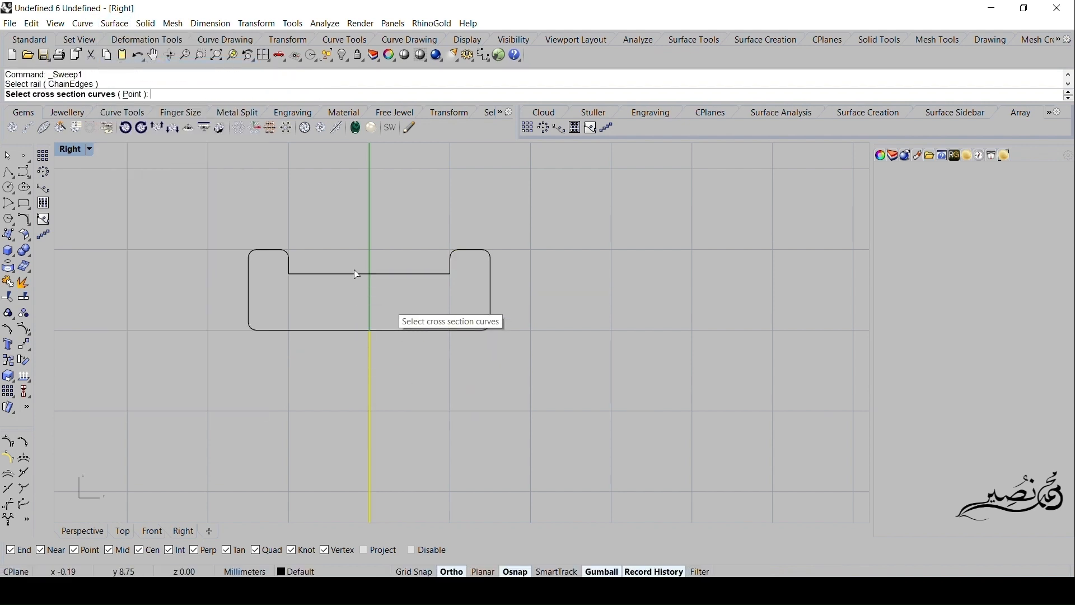
{"action": "left_click", "coordinate": [336, 275]}
{"action": "key", "text": "Return"}
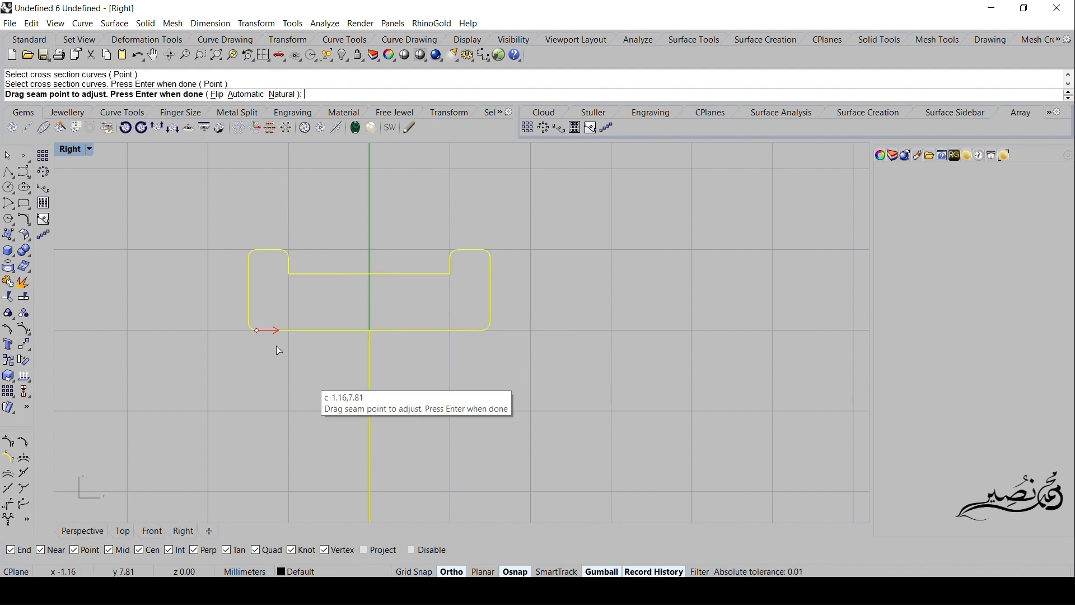
{"action": "left_click_drag", "start_coordinate": [257, 330], "coordinate": [370, 331]}
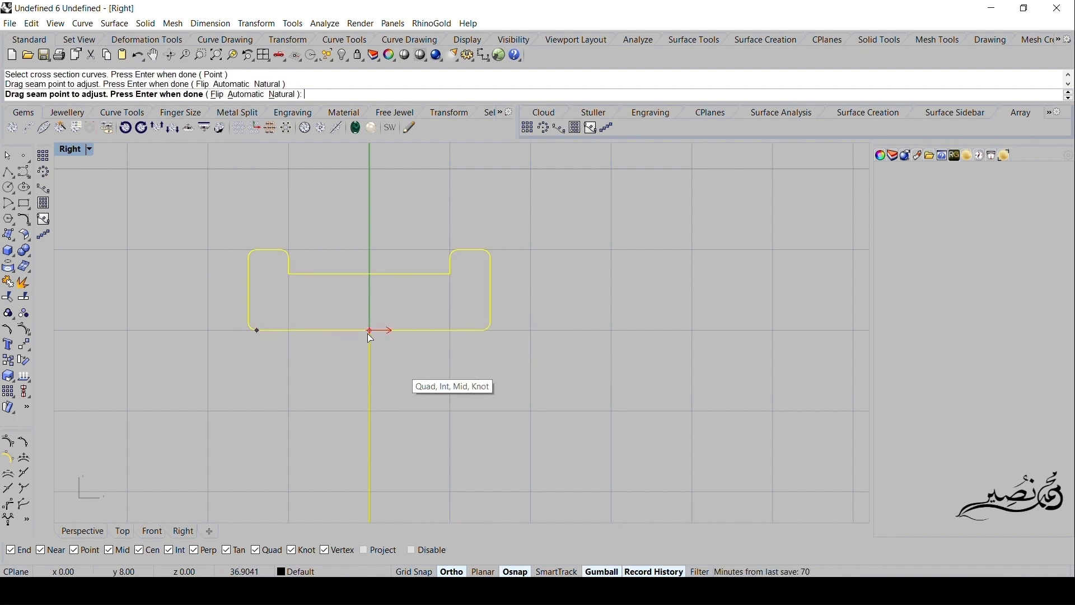
{"action": "double_click", "coordinate": [70, 150]}
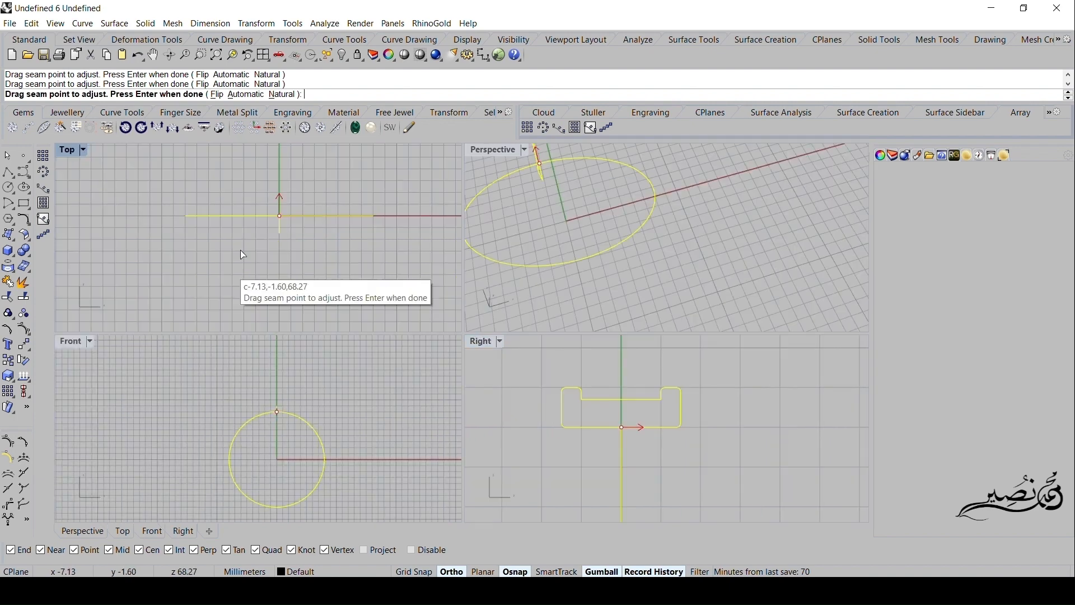
{"action": "key", "text": "Return"}
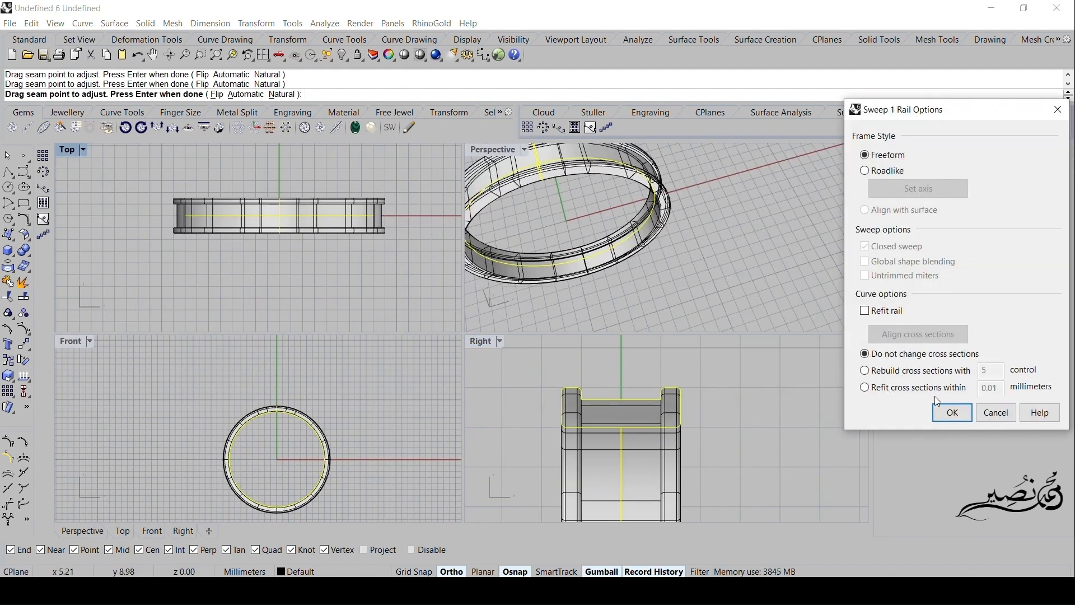
{"action": "left_click", "coordinate": [953, 413]}
- Extract the circumferential isocurve through the middle of the ring's outer channel surface, snapping to its midpoint
{"action": "right_click_drag", "start_coordinate": [715, 253], "coordinate": [513, 145]}
{"action": "double_click", "coordinate": [496, 150]}
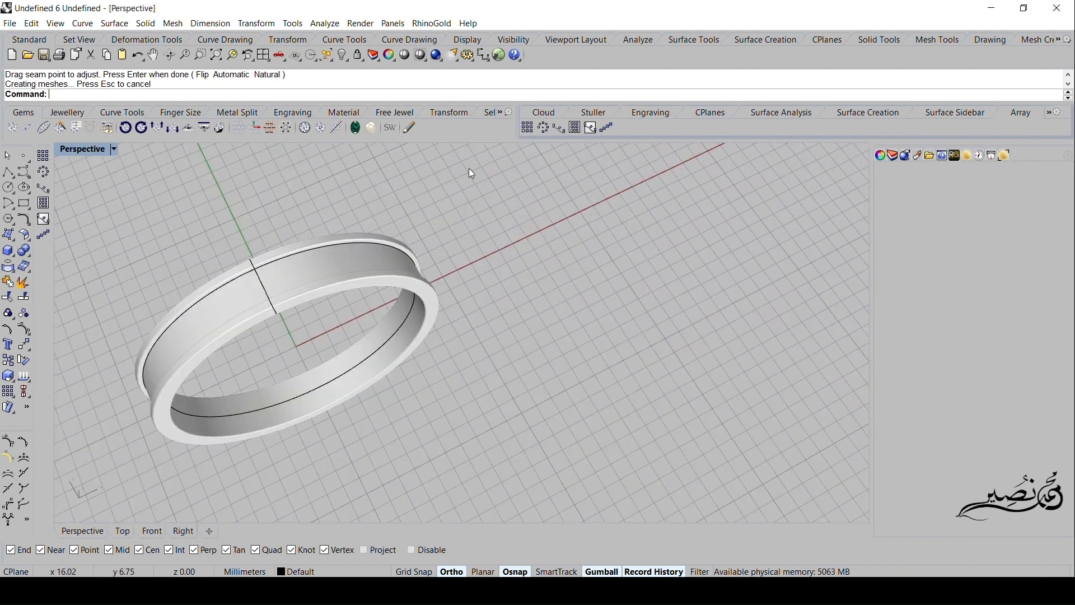
{"action": "scroll", "coordinate": [272, 320], "scroll_direction": "up", "scroll_amount": 2}
{"action": "mouse_move", "coordinate": [273, 321]}
{"action": "right_mouse_down"}
{"action": "mouse_move", "coordinate": [245, 308]}
{"action": "mouse_move", "coordinate": [258, 314]}
{"action": "right_mouse_up"}
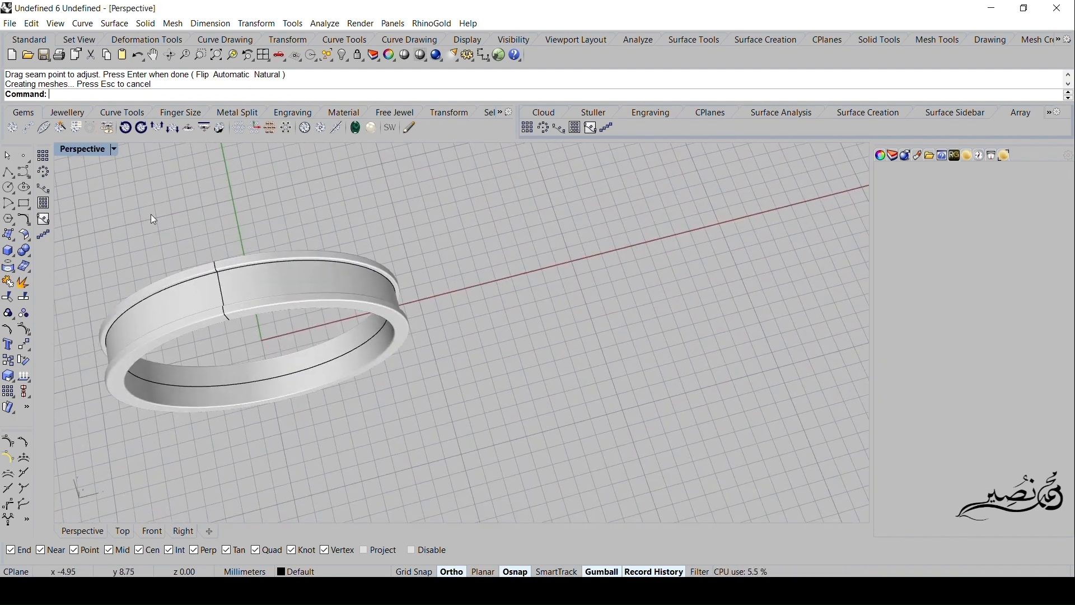
{"action": "left_click", "coordinate": [84, 26]}
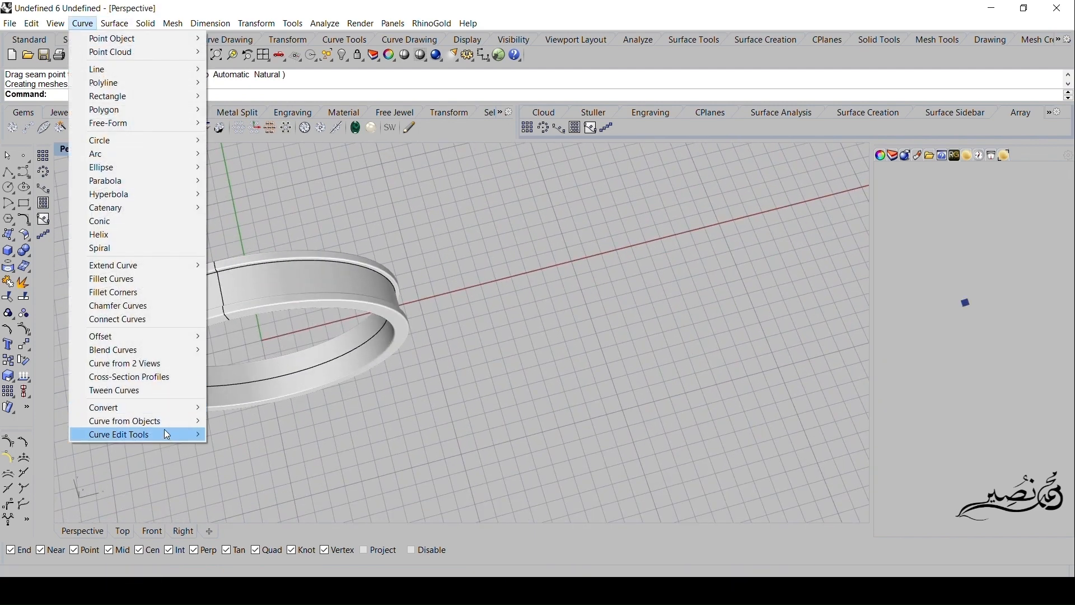
{"action": "mouse_move", "coordinate": [180, 422]}
{"action": "left_click", "coordinate": [284, 350]}
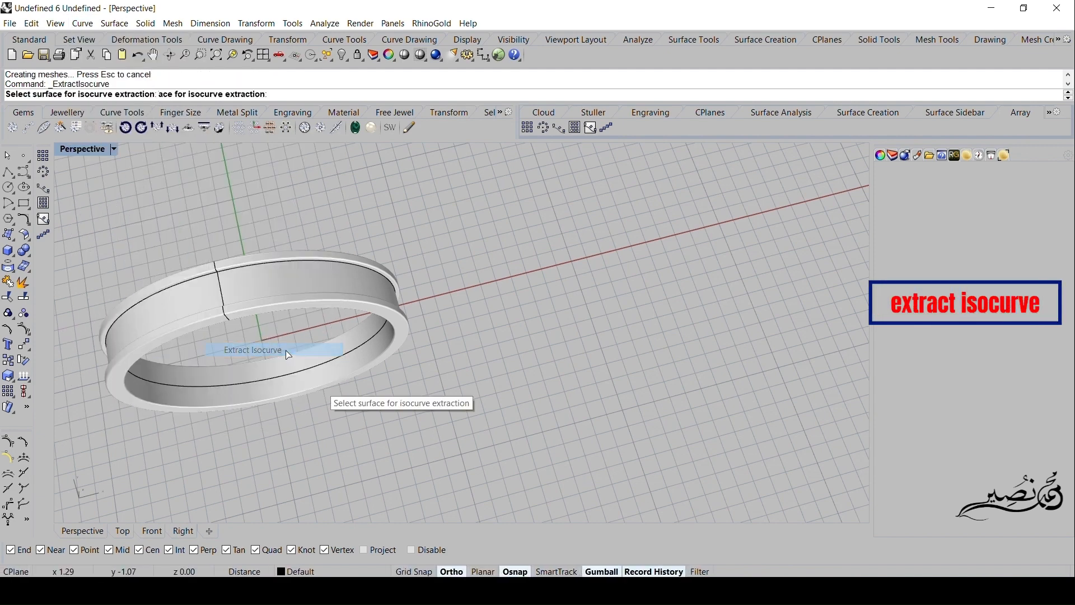
{"action": "left_click", "coordinate": [311, 305]}
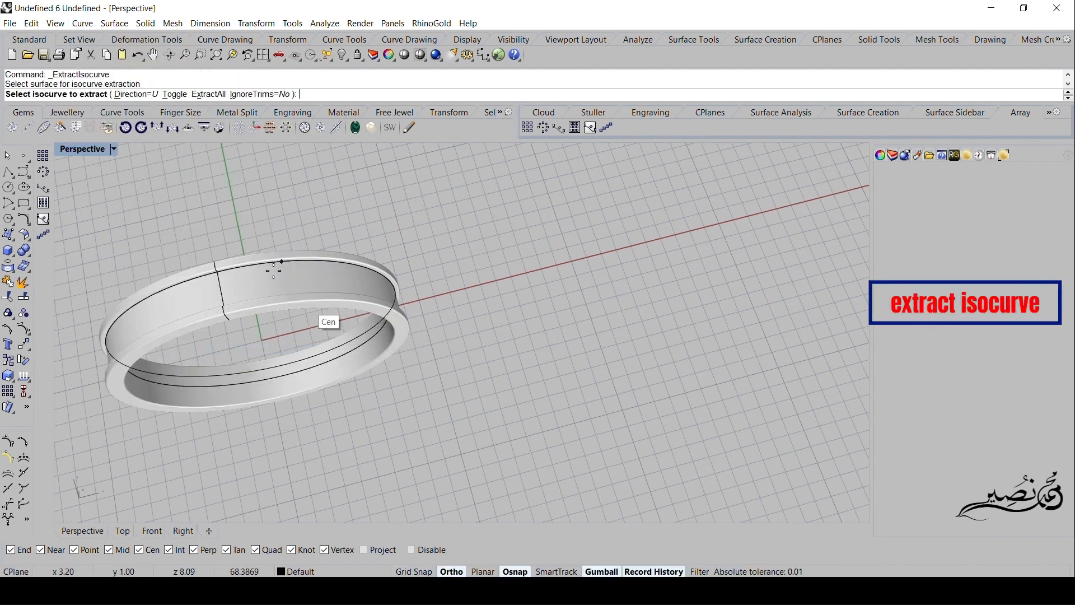
{"action": "left_click", "coordinate": [219, 290]}
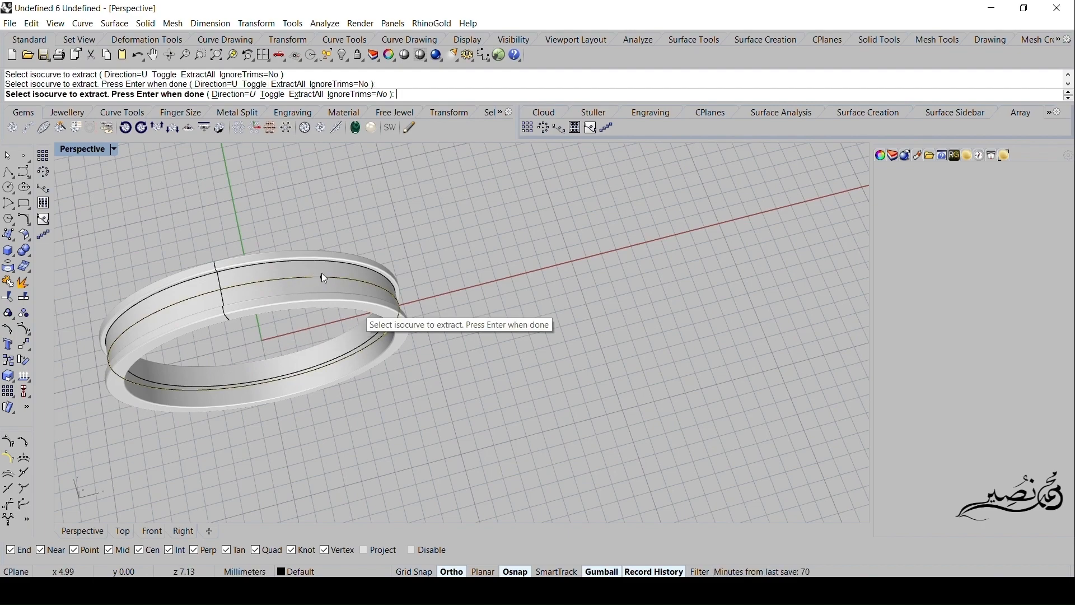
{"action": "key", "text": "Return"}
- Measure the length of the extracted channel curve and copy the resulting number
{"action": "right_click_drag", "start_coordinate": [207, 254], "coordinate": [490, 293]}
{"action": "right_click_drag", "start_coordinate": [579, 389], "coordinate": [471, 347], "text": "shift"}
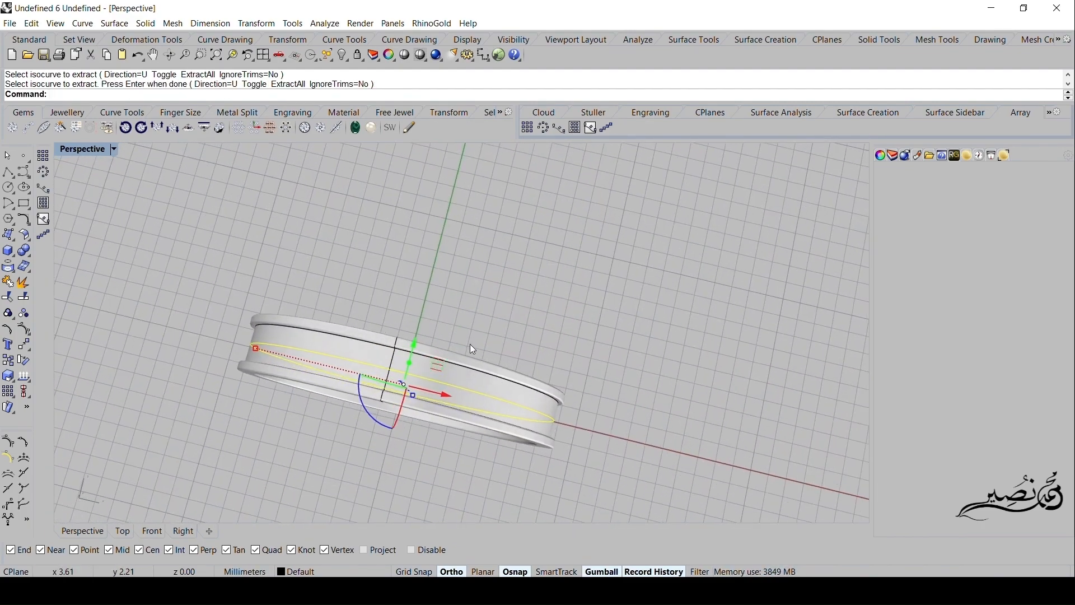
{"action": "left_click", "coordinate": [326, 24]}
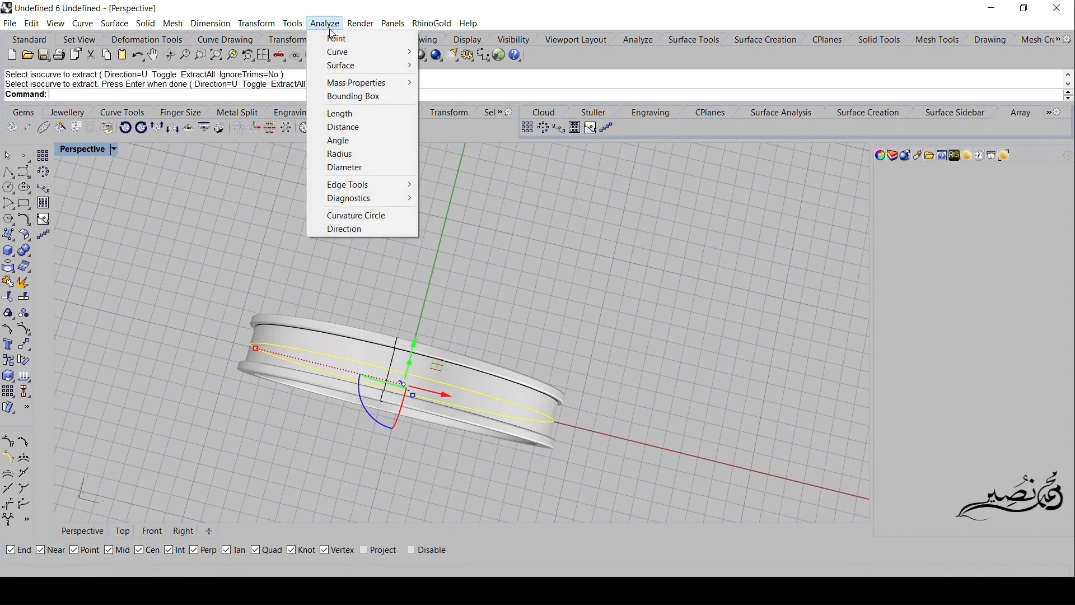
{"action": "left_click", "coordinate": [350, 115]}
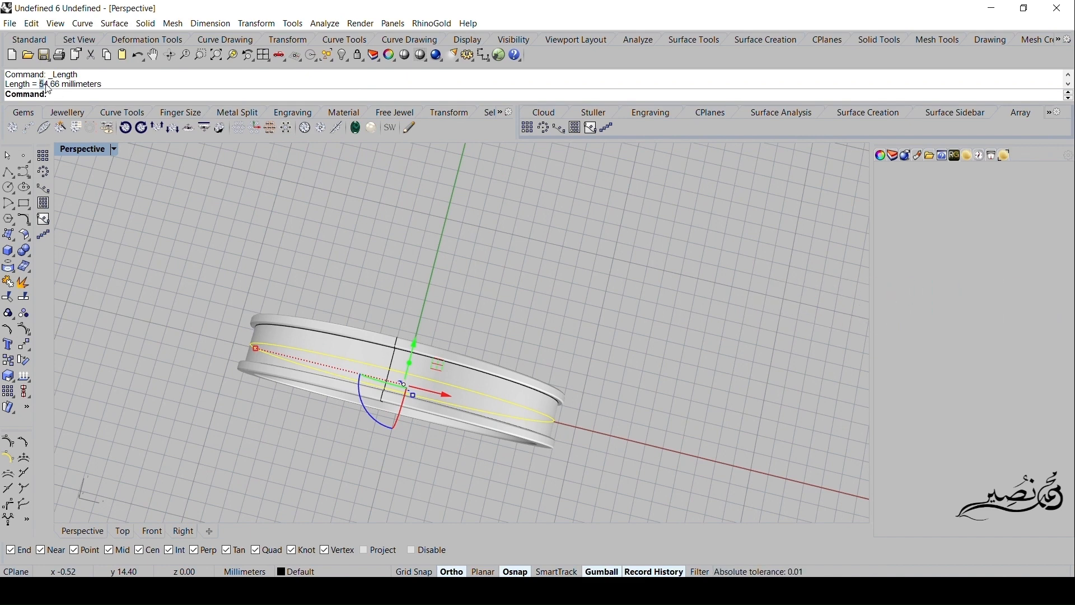
{"action": "right_click", "coordinate": [61, 91]}
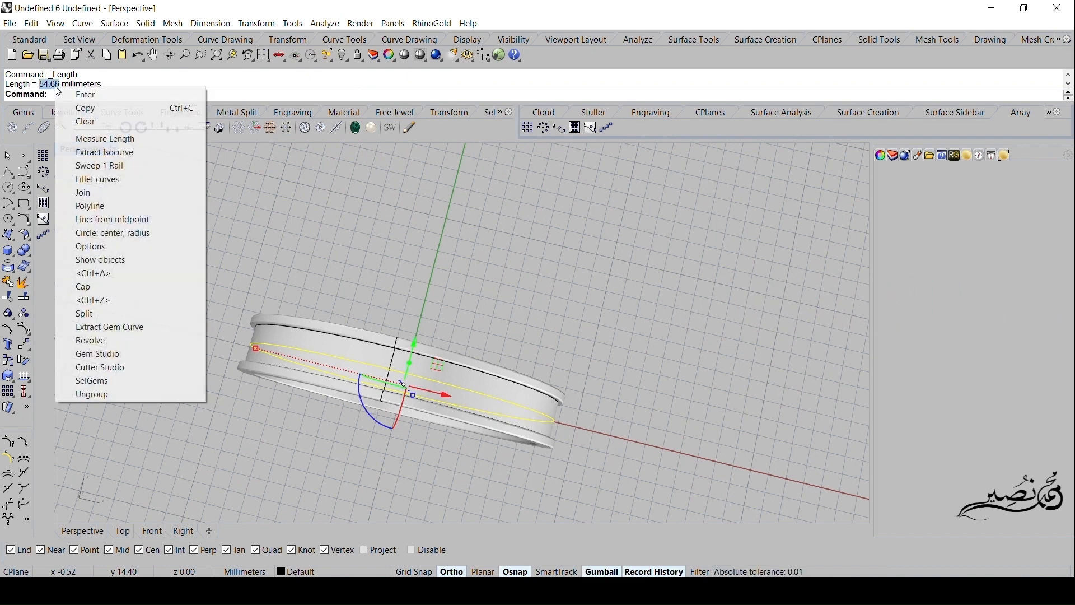
{"action": "left_click", "coordinate": [83, 108]}
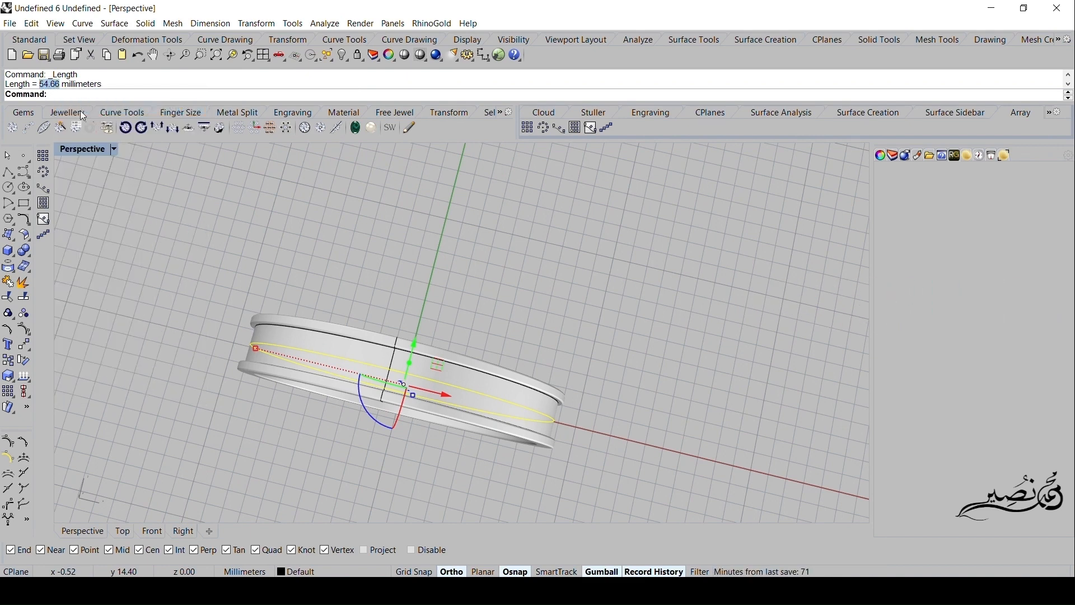
- Draw a horizontal 54.66 mm polyline above the ring in the Top view, using the copied length
{"action": "left_click", "coordinate": [7, 173]}
{"action": "double_click", "coordinate": [80, 150]}
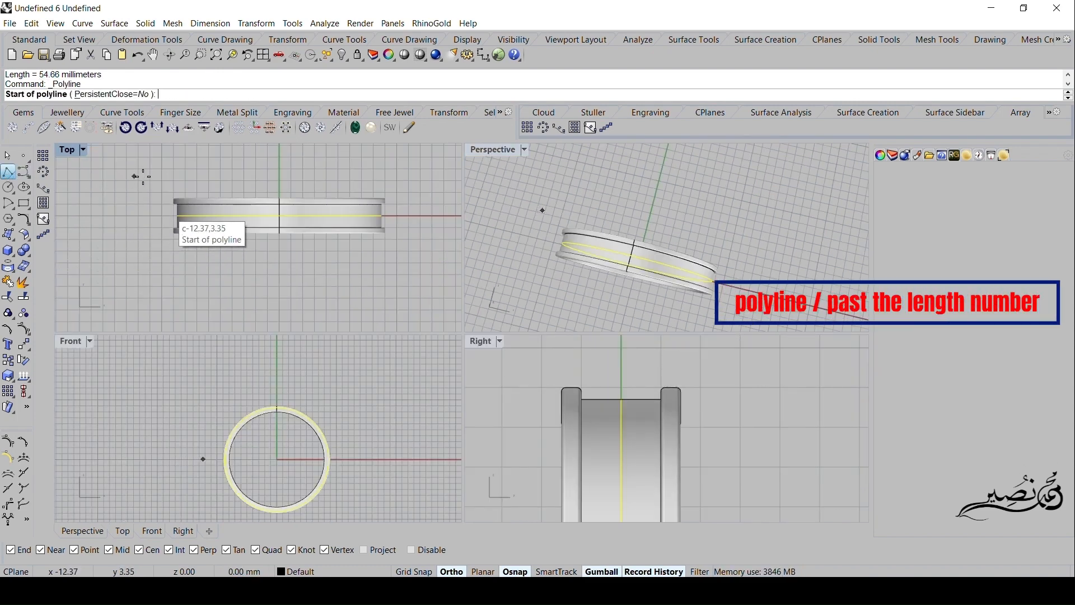
{"action": "right_click_drag", "start_coordinate": [179, 175], "coordinate": [158, 220]}
{"action": "left_click", "coordinate": [186, 199]}
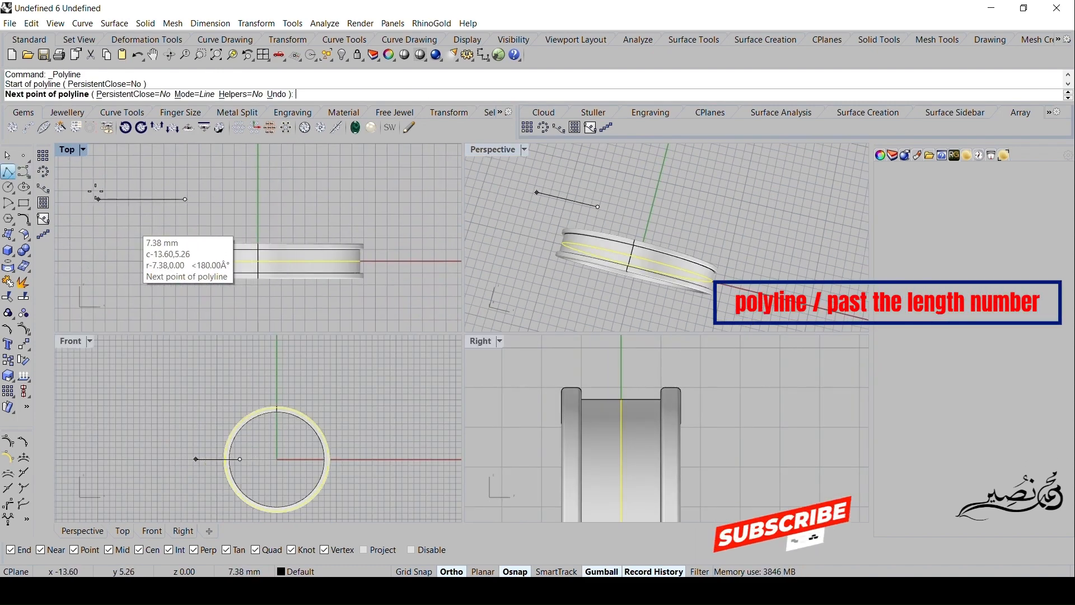
{"action": "right_click", "coordinate": [310, 93]}
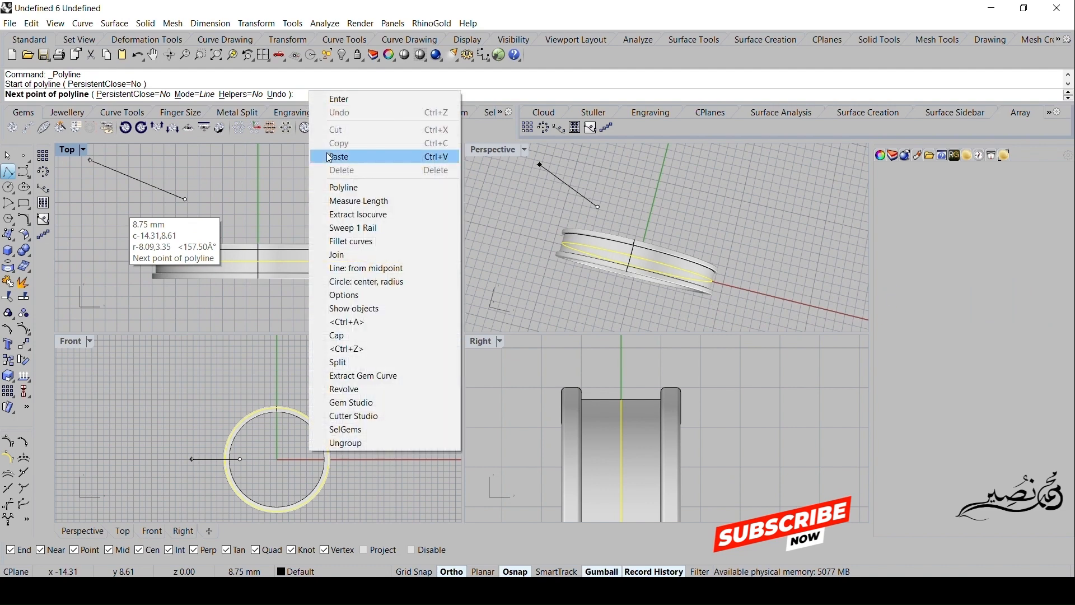
{"action": "left_click", "coordinate": [347, 157]}
{"action": "left_click", "coordinate": [399, 200]}
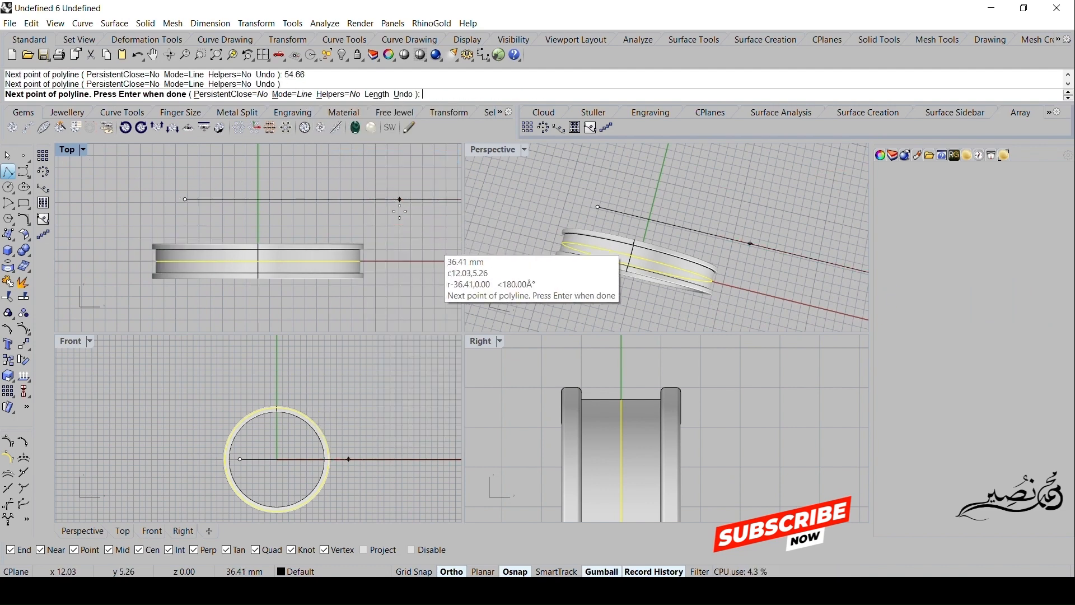
{"action": "right_click", "coordinate": [399, 219]}
- Move the straight line along the X axis so it extends away from the ring
{"action": "scroll", "coordinate": [396, 223], "scroll_direction": "down", "scroll_amount": 8}
{"action": "right_click_drag", "start_coordinate": [389, 235], "coordinate": [237, 258]}
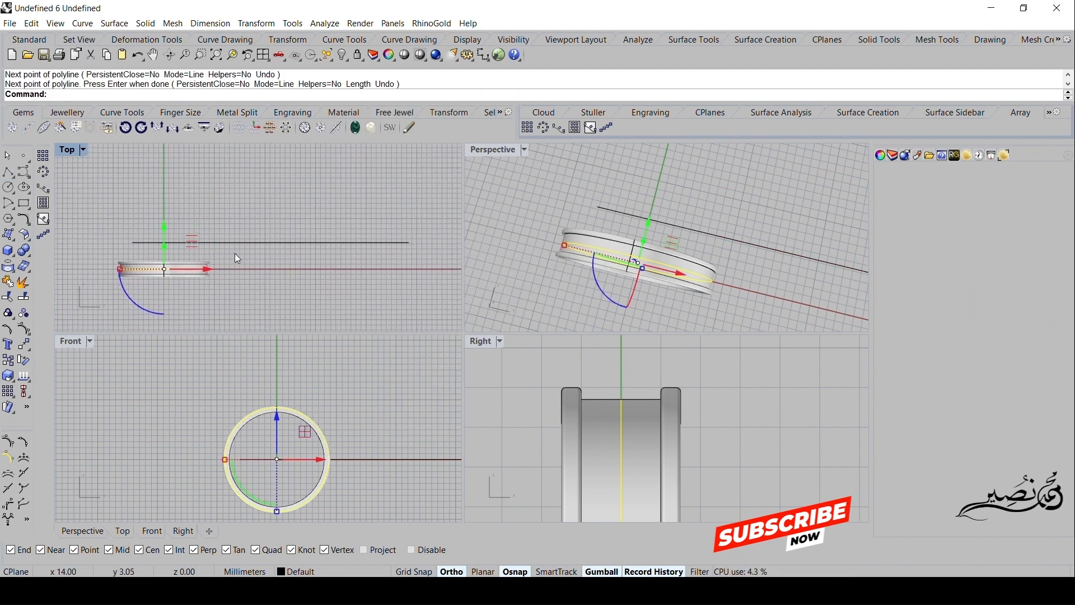
{"action": "left_click", "coordinate": [247, 242]}
{"action": "left_click_drag", "start_coordinate": [313, 242], "coordinate": [384, 248]}
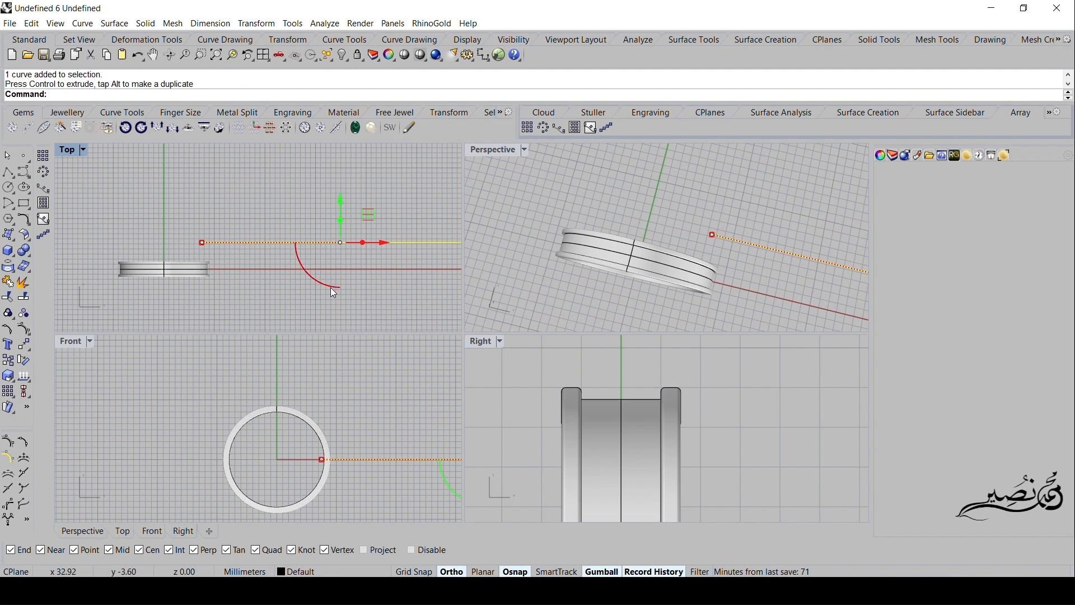
- Create a Brilliant-cut Diamond (Color) gem with a 1.85 mm diameter at the origin using Gem Studio
{"action": "left_click", "coordinate": [12, 128]}
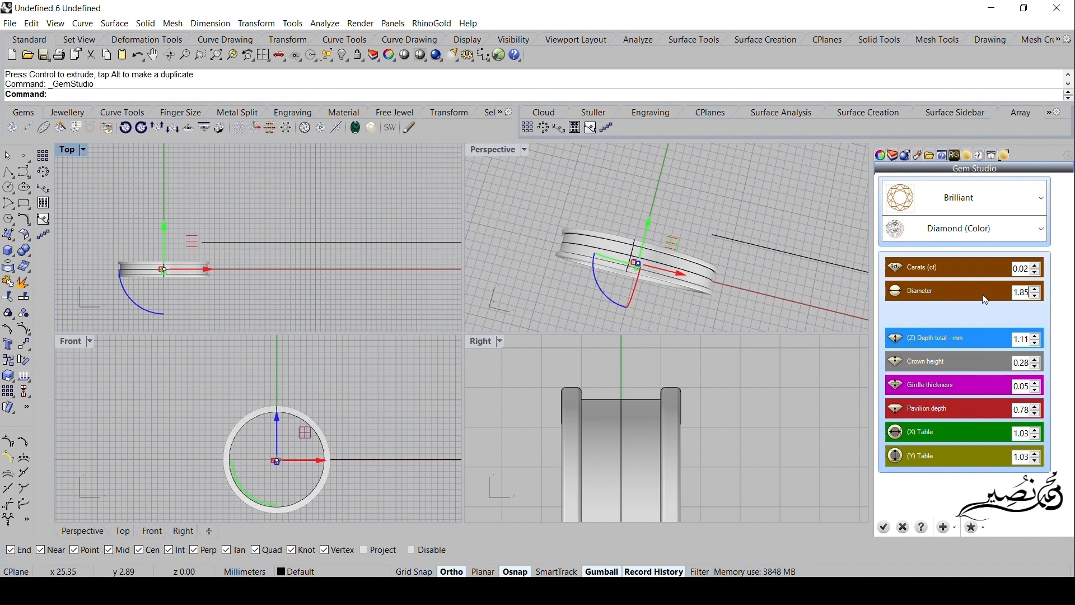
{"action": "key", "text": "Return"}
{"action": "left_click", "coordinate": [353, 411]}
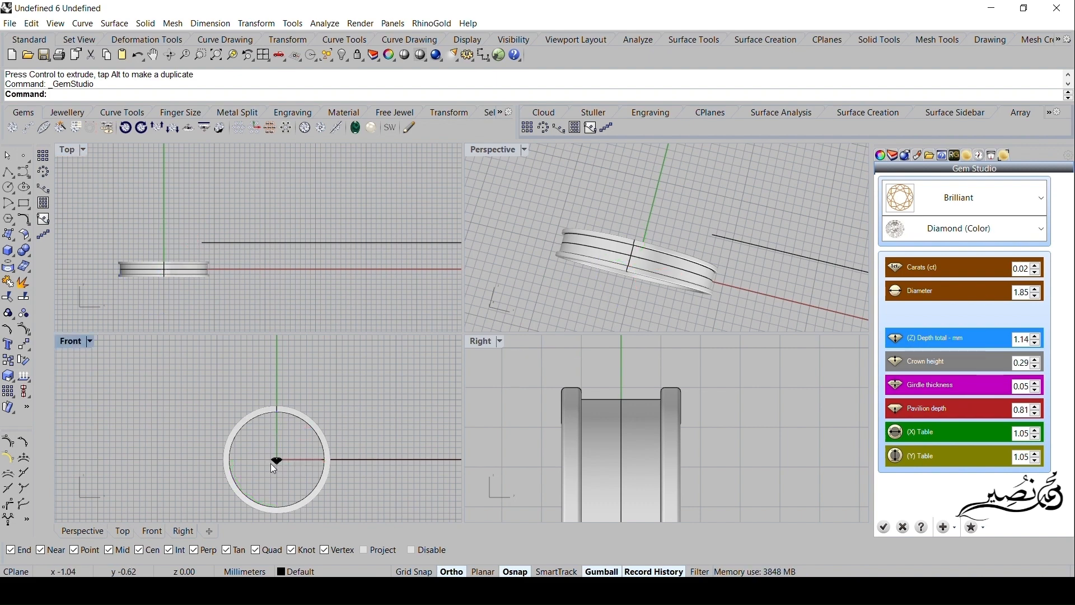
{"action": "scroll", "coordinate": [273, 468], "scroll_direction": "up", "scroll_amount": 5}
{"action": "scroll", "coordinate": [278, 459], "scroll_direction": "down", "scroll_amount": 3}
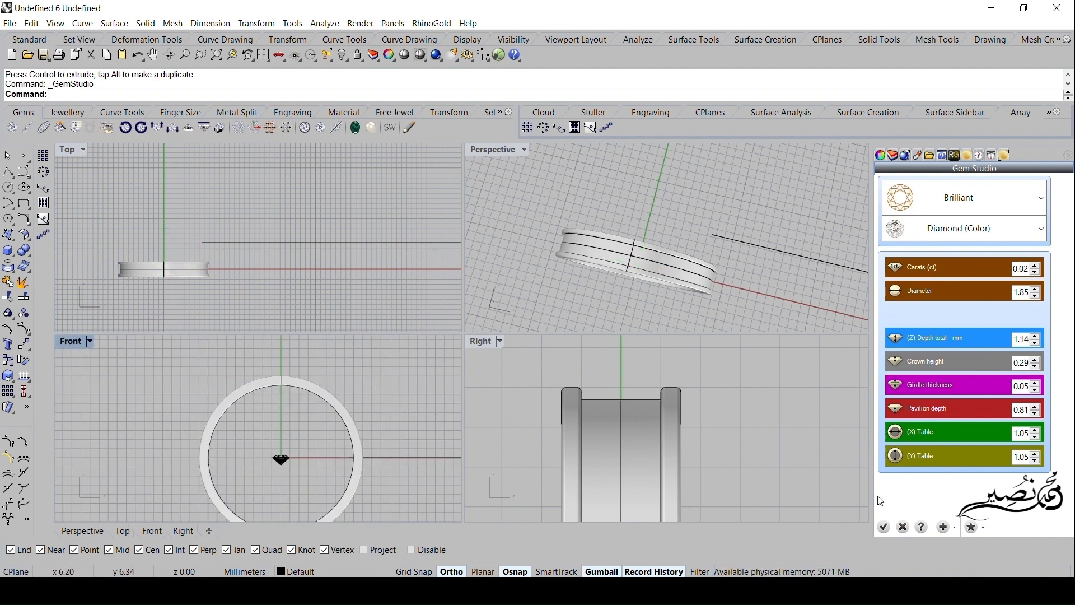
{"action": "left_click", "coordinate": [883, 527]}
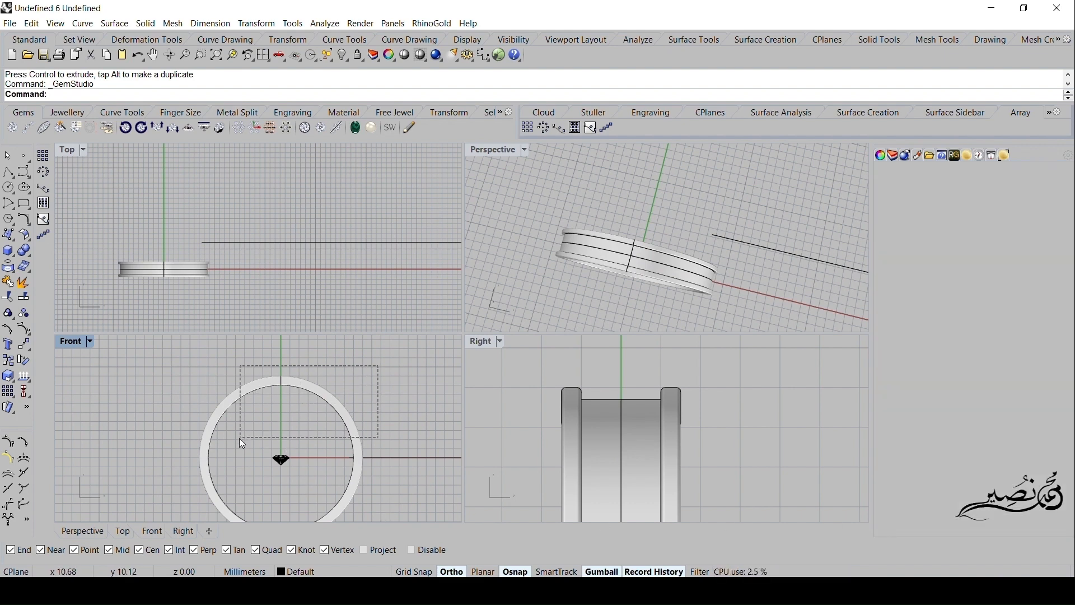
- Hide the ring band, its curves and the long straight line
{"action": "left_click_drag", "start_coordinate": [240, 439], "coordinate": [231, 441]}
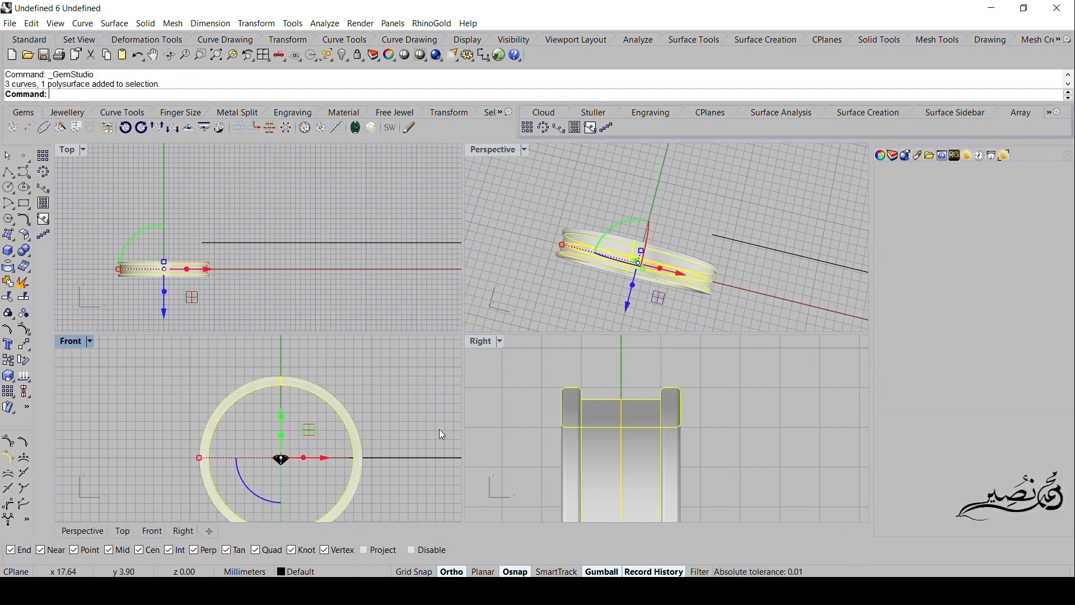
{"action": "left_click", "coordinate": [428, 458], "text": "shift"}
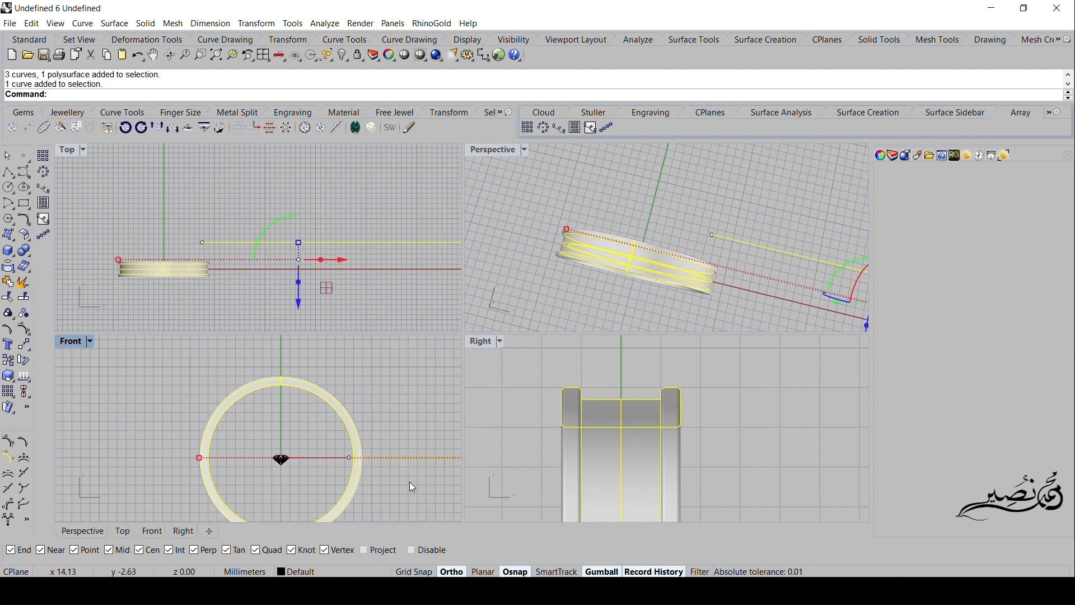
{"action": "left_click", "coordinate": [342, 56]}
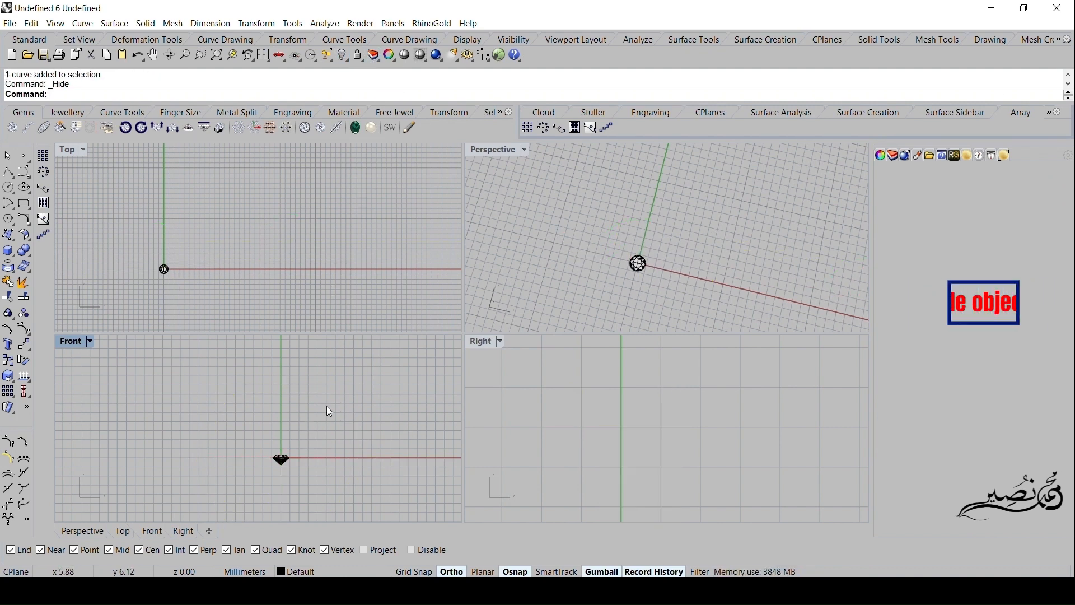
- Draw a vertical polyline about 1.6 mm long just outside the gem's girdle on the positive X side in the Front view
{"action": "left_click", "coordinate": [7, 171]}
{"action": "scroll", "coordinate": [342, 471], "scroll_direction": "up", "scroll_amount": 10}
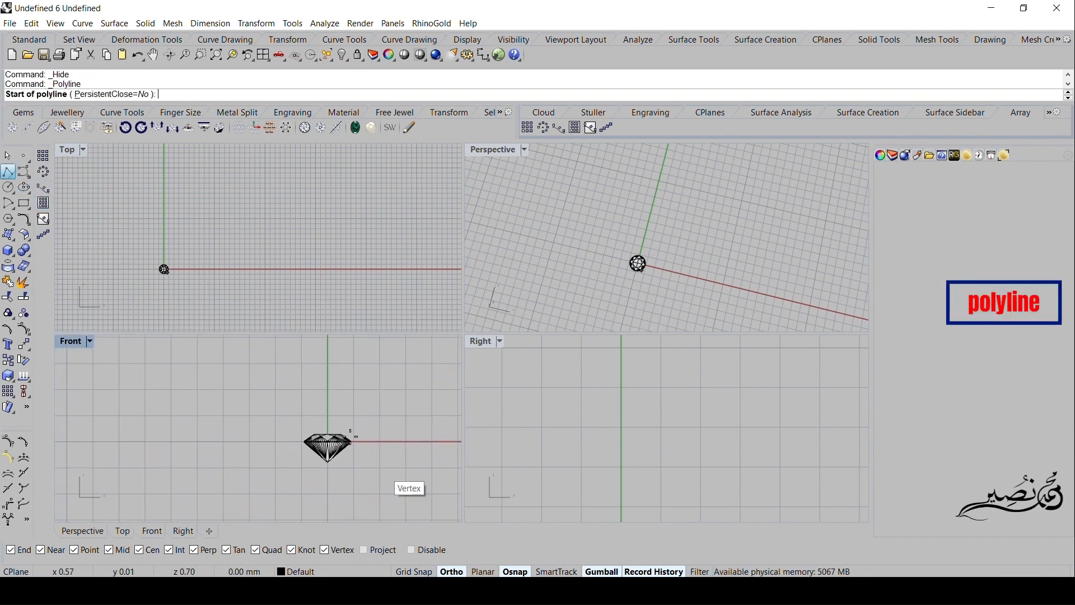
{"action": "scroll", "coordinate": [356, 465], "scroll_direction": "up", "scroll_amount": 10}
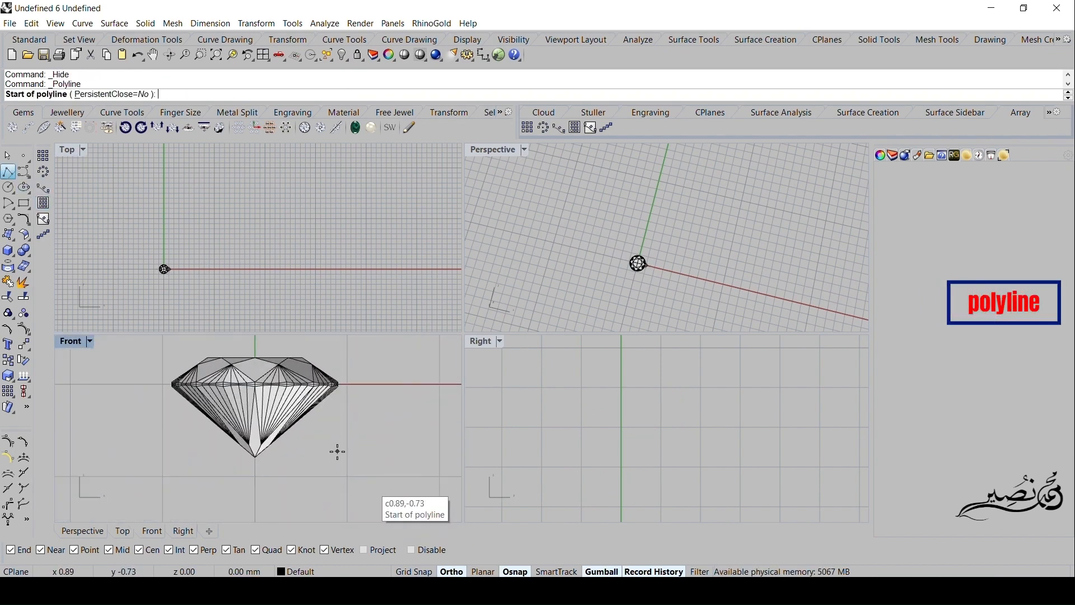
{"action": "left_click", "coordinate": [351, 452]}
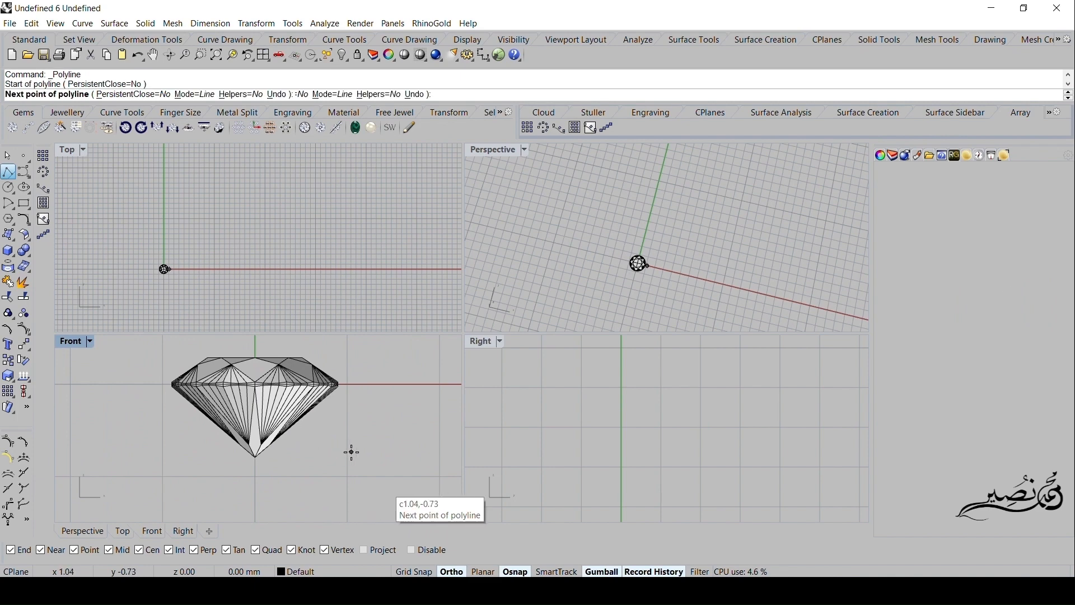
{"action": "right_click_drag", "start_coordinate": [369, 407], "coordinate": [336, 449]}
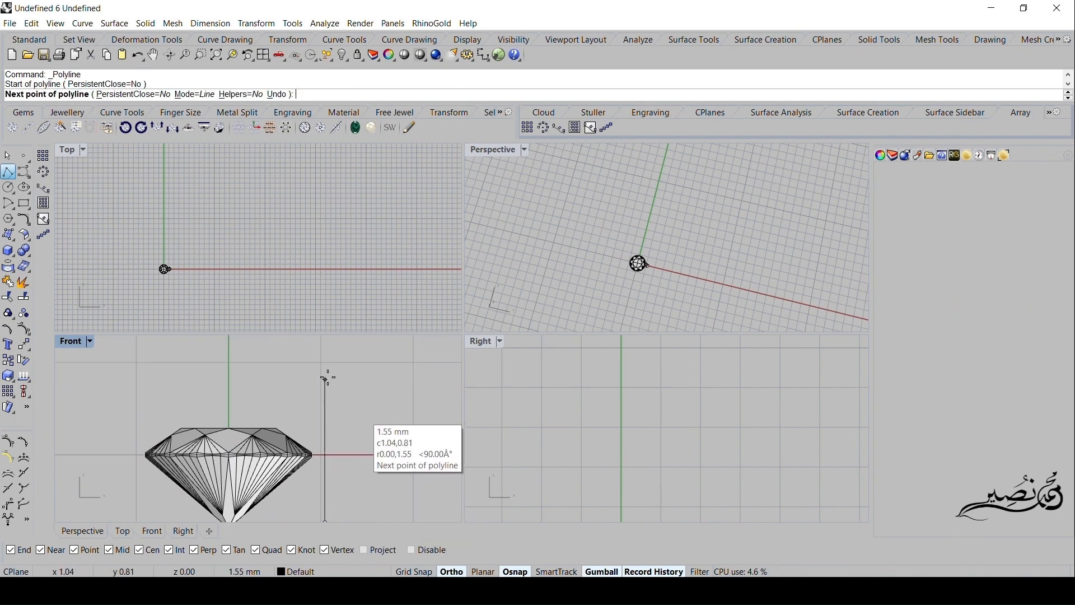
{"action": "left_click", "coordinate": [326, 370]}
{"action": "key", "text": "Return"}
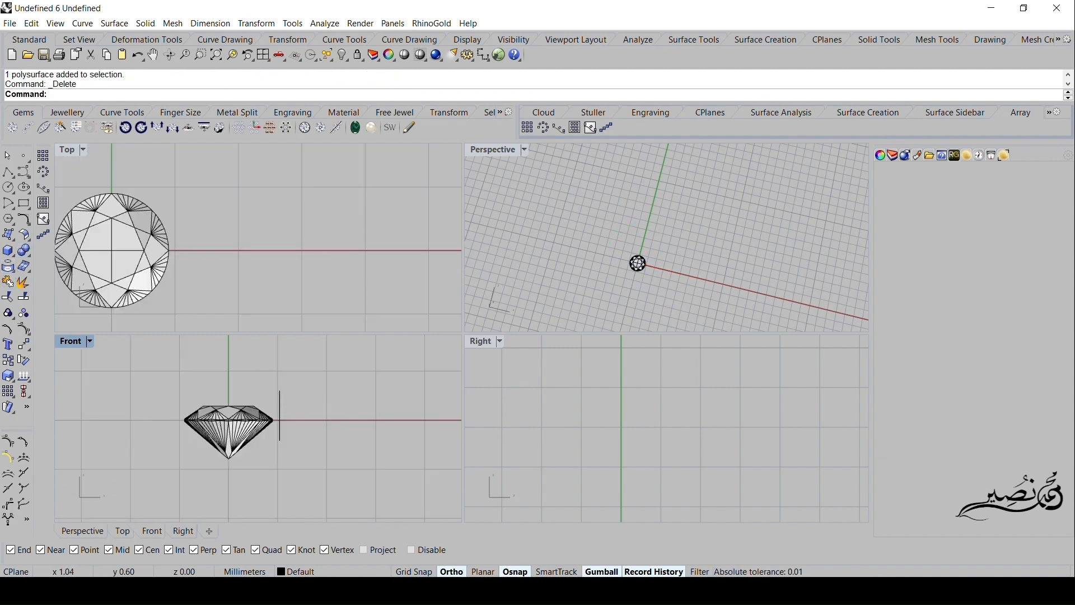
- Pipe the vertical line beside the gem with round caps, using a 0.4 mm radius at both ends
{"action": "left_click", "coordinate": [278, 395]}
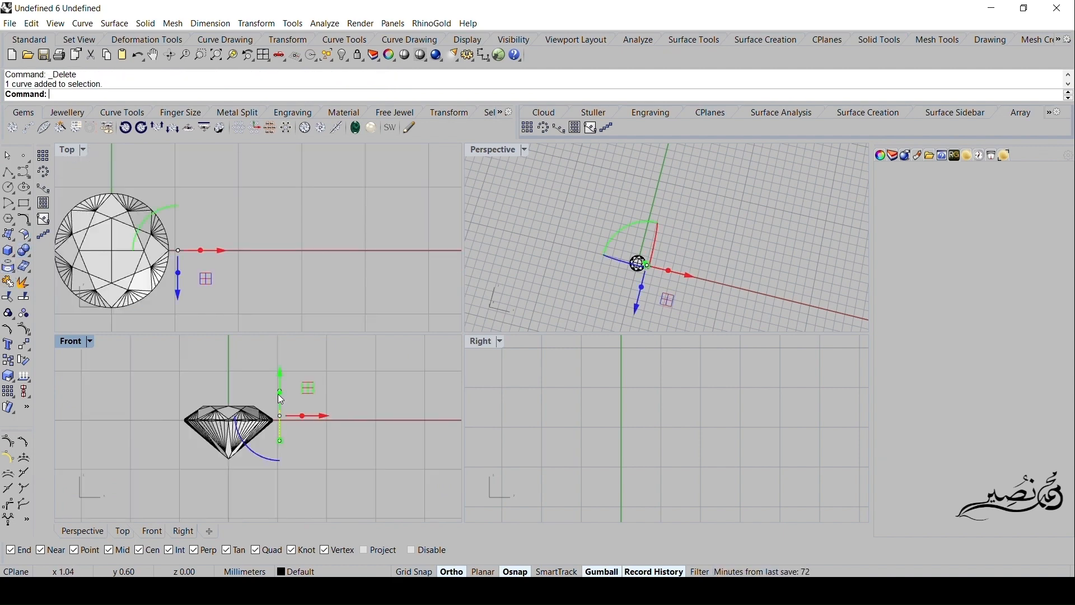
{"action": "left_click", "coordinate": [8, 251]}
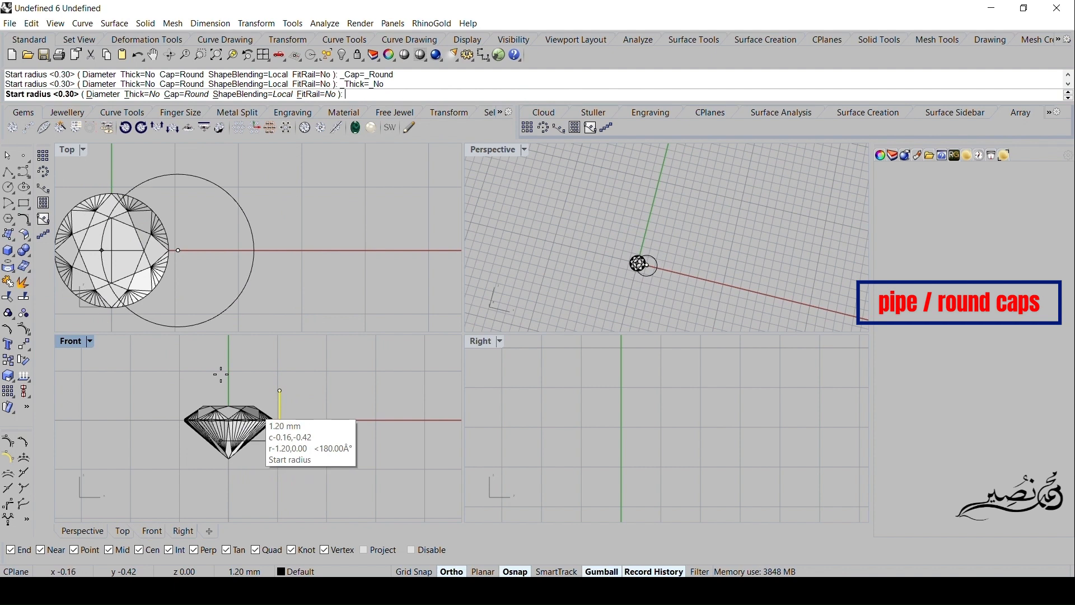
{"action": "type", "text": ".4"}
{"action": "key", "text": "Return"}
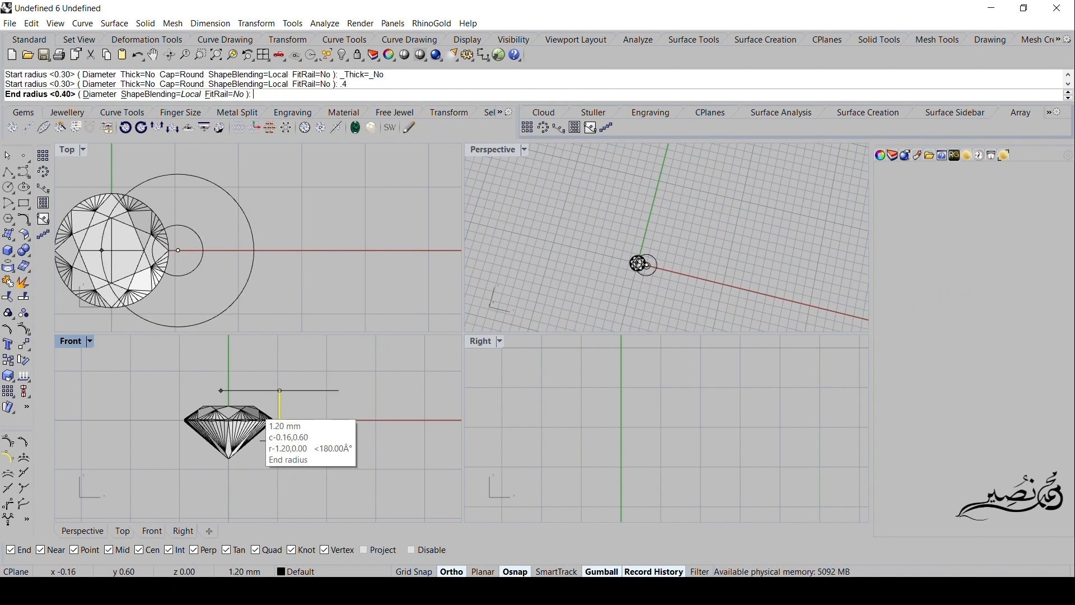
{"action": "type", "text": ".7"}
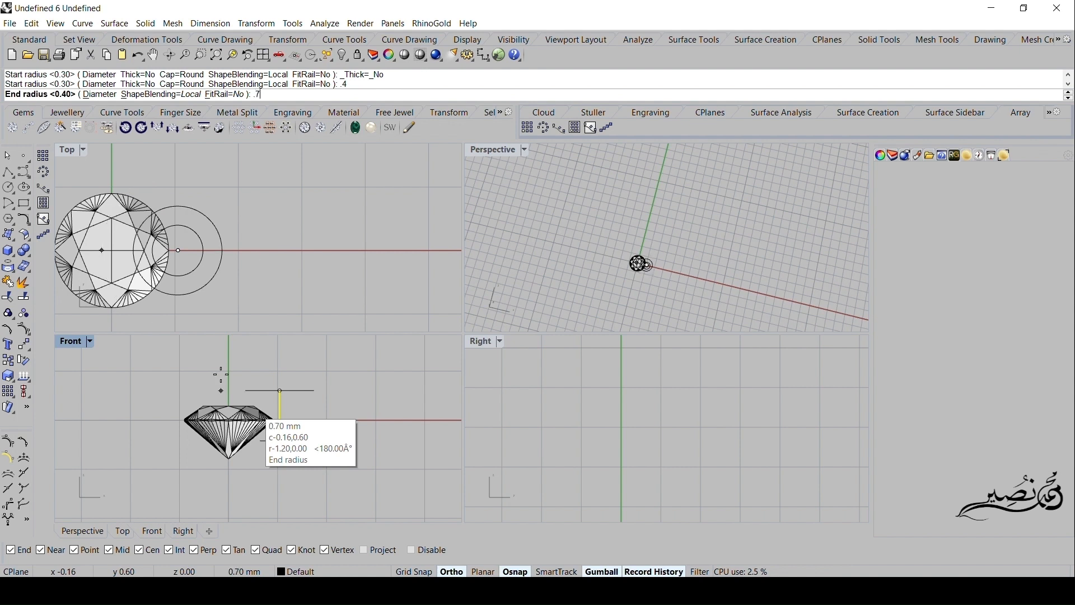
{"action": "key", "text": "BackSpace"}
{"action": "type", "text": "4"}
{"action": "key", "text": "Return"}
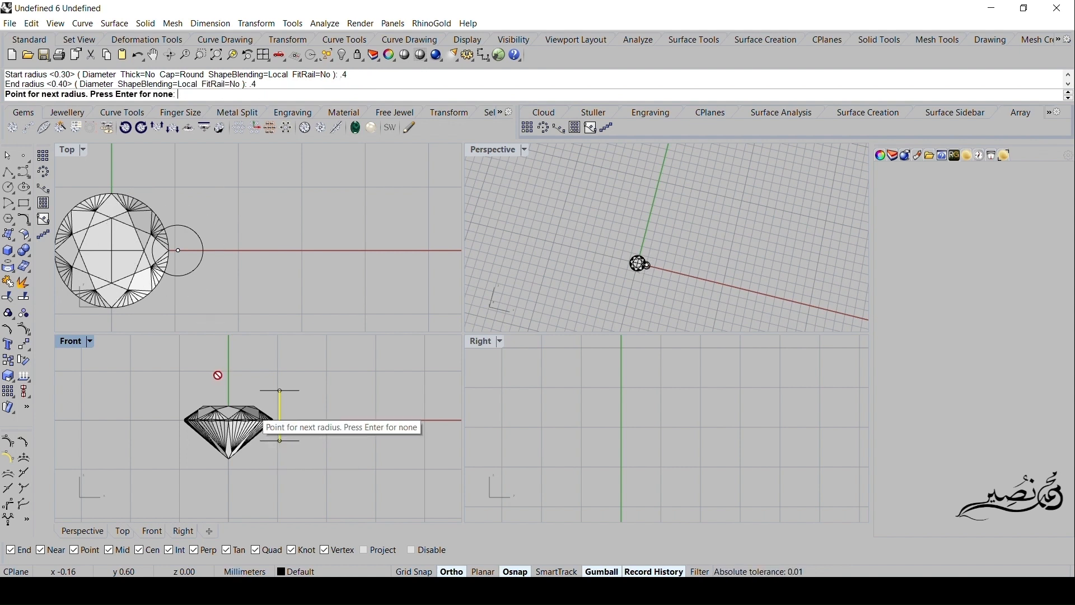
{"action": "key", "text": "Return"}
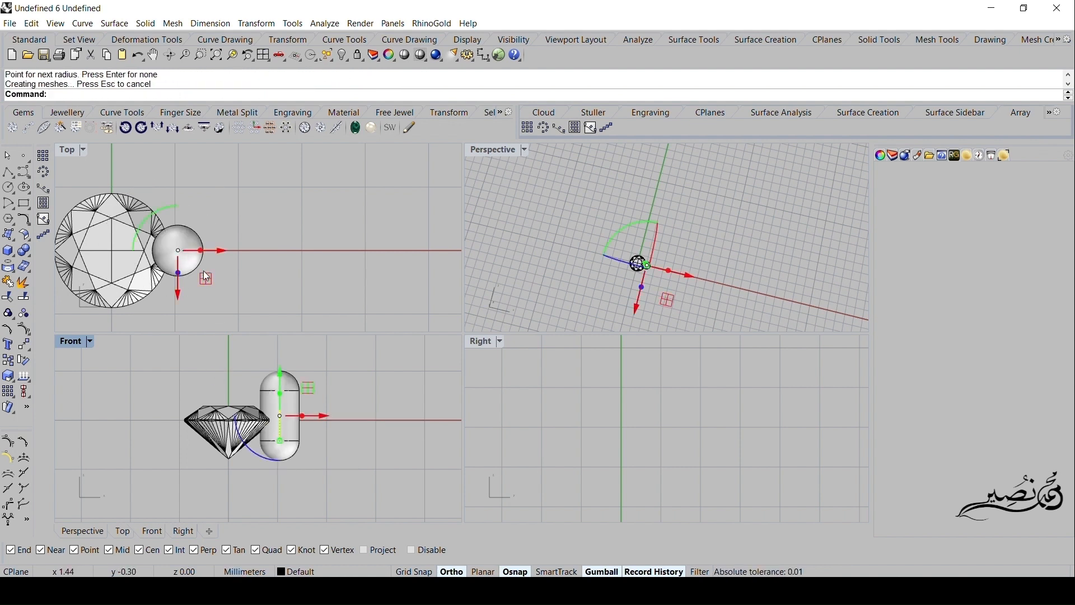
- Move the prong's axis line about 0.4 mm toward negative Y in the Top view, then select the prong
{"action": "left_click_drag", "start_coordinate": [207, 277], "coordinate": [216, 307]}
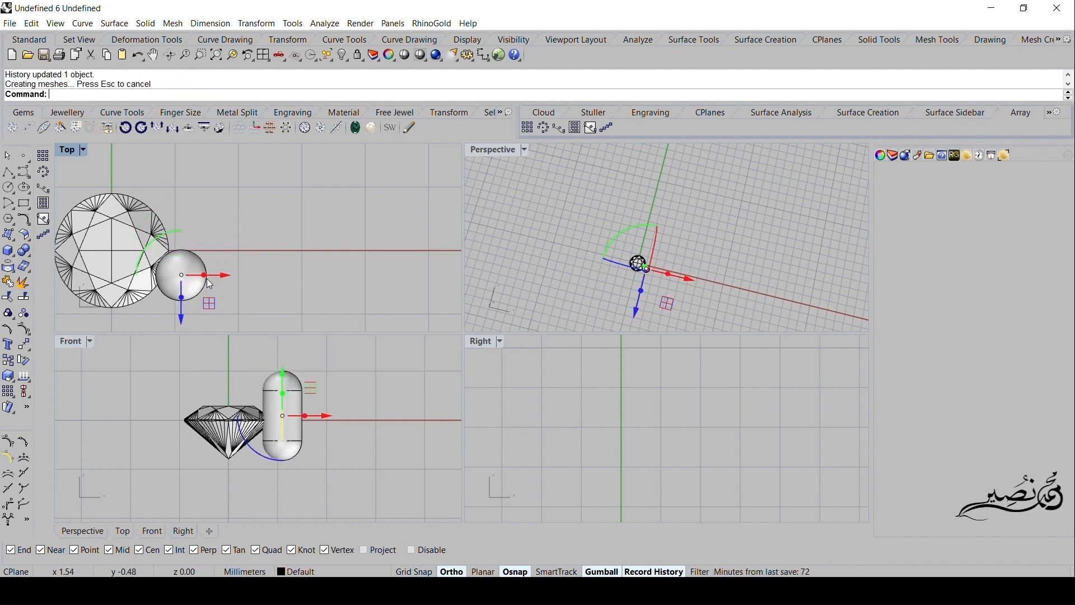
{"action": "left_click", "coordinate": [174, 259]}
{"action": "right_click_drag", "start_coordinate": [258, 277], "coordinate": [314, 280]}
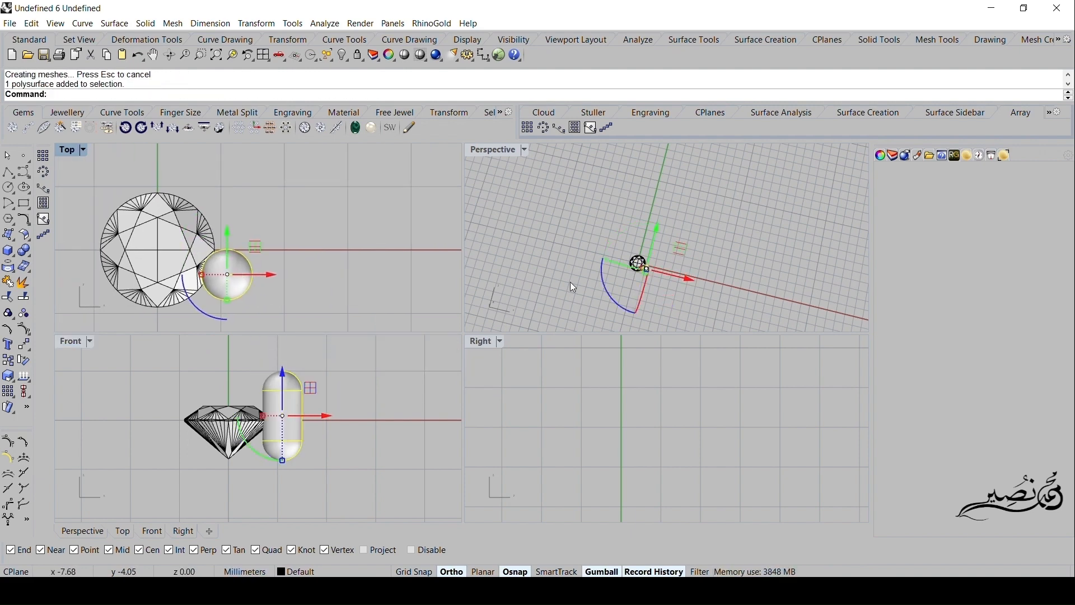
- Examine in the Perspective view how the prong overlaps the gem's girdle
{"action": "double_click", "coordinate": [495, 150]}
{"action": "right_click_drag", "start_coordinate": [429, 340], "coordinate": [470, 407]}
{"action": "scroll", "coordinate": [522, 315], "scroll_direction": "up", "scroll_amount": 15}
{"action": "scroll", "coordinate": [532, 356], "scroll_direction": "down", "scroll_amount": 10}
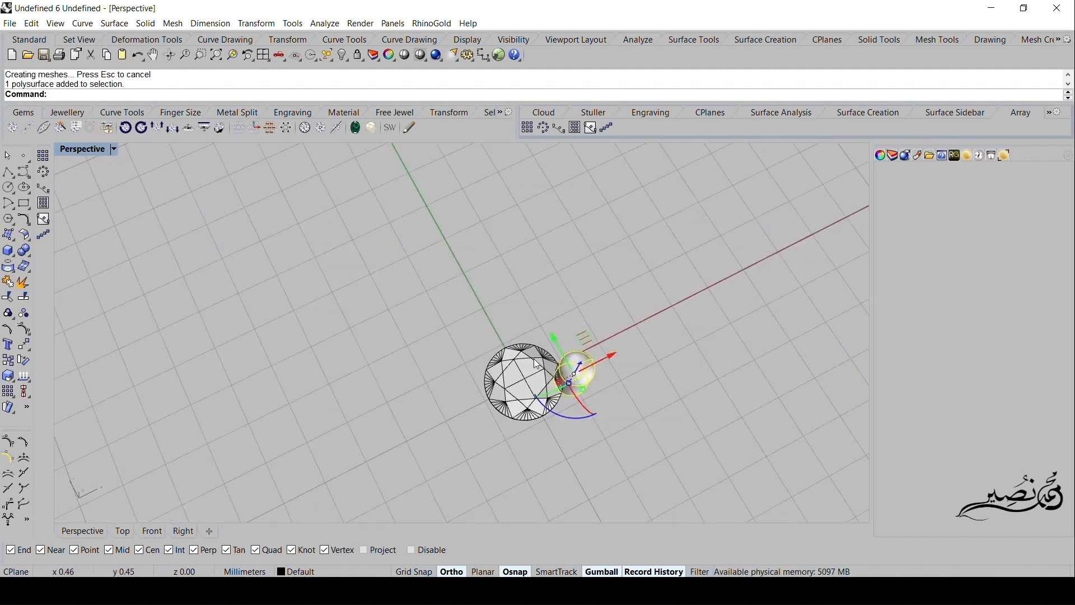
{"action": "right_click_drag", "start_coordinate": [536, 362], "coordinate": [589, 368]}
{"action": "scroll", "coordinate": [594, 354], "scroll_direction": "up", "scroll_amount": 8}
{"action": "scroll", "coordinate": [592, 354], "scroll_direction": "up", "scroll_amount": 1}
{"action": "right_click_drag", "start_coordinate": [571, 308], "coordinate": [577, 348], "text": "shift"}
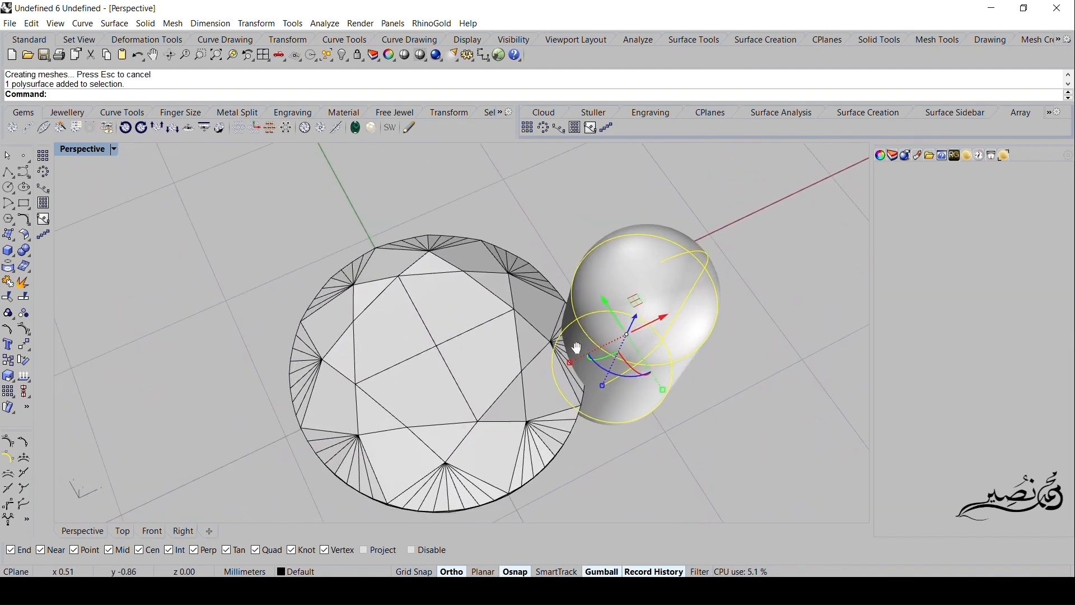
{"action": "double_click", "coordinate": [93, 149]}
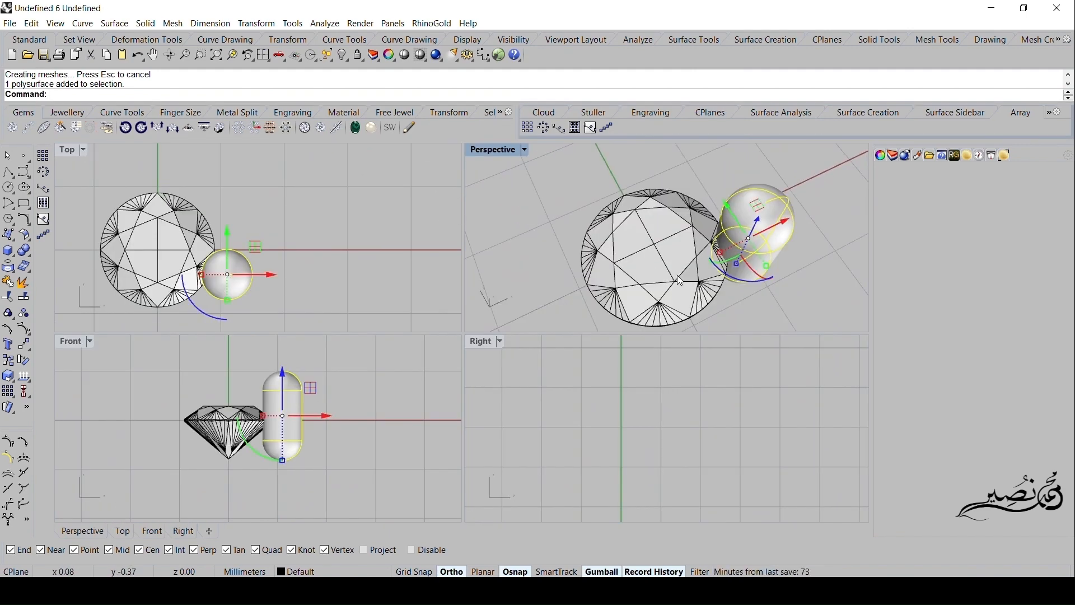
{"action": "scroll", "coordinate": [682, 277], "scroll_direction": "up", "scroll_amount": 3}
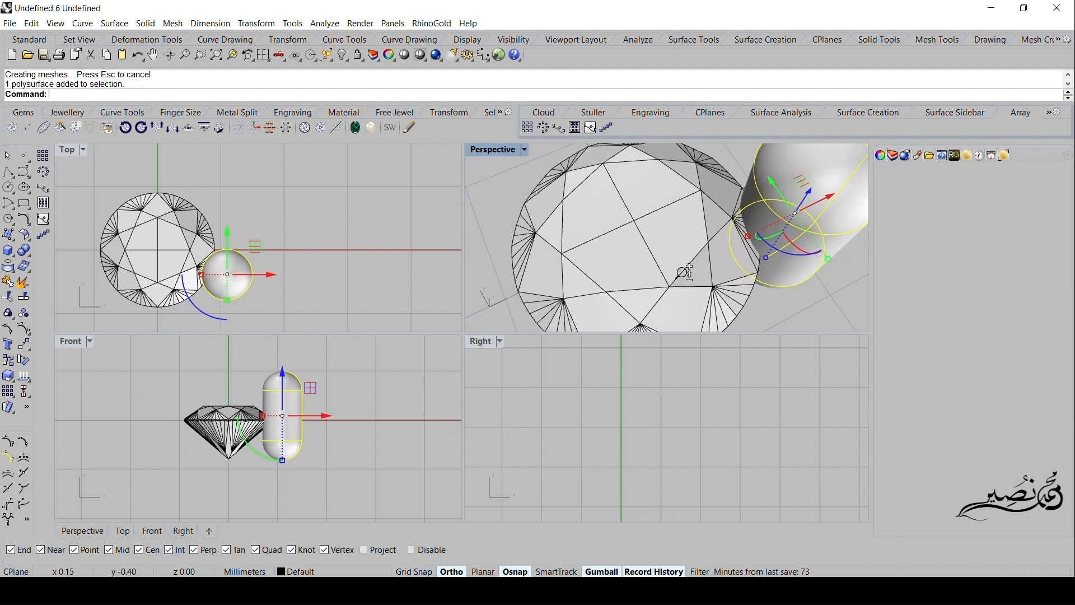
- Nudge the prong slightly farther toward negative Y, accepting the broken history, and mirror a copy across the X axis through the origin
{"action": "left_click_drag", "start_coordinate": [253, 251], "coordinate": [271, 264]}
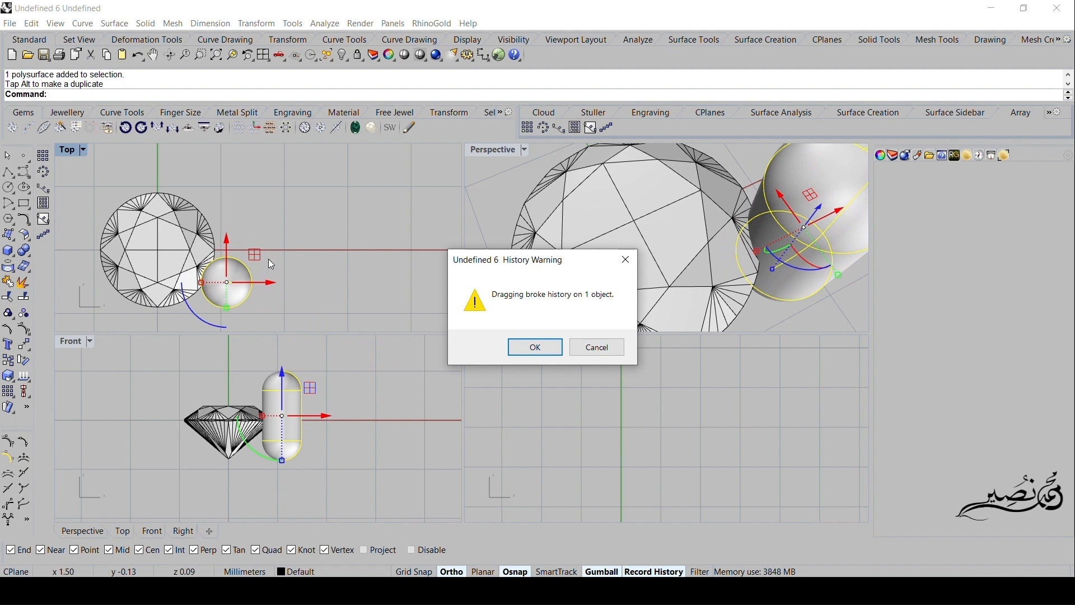
{"action": "left_click", "coordinate": [527, 357]}
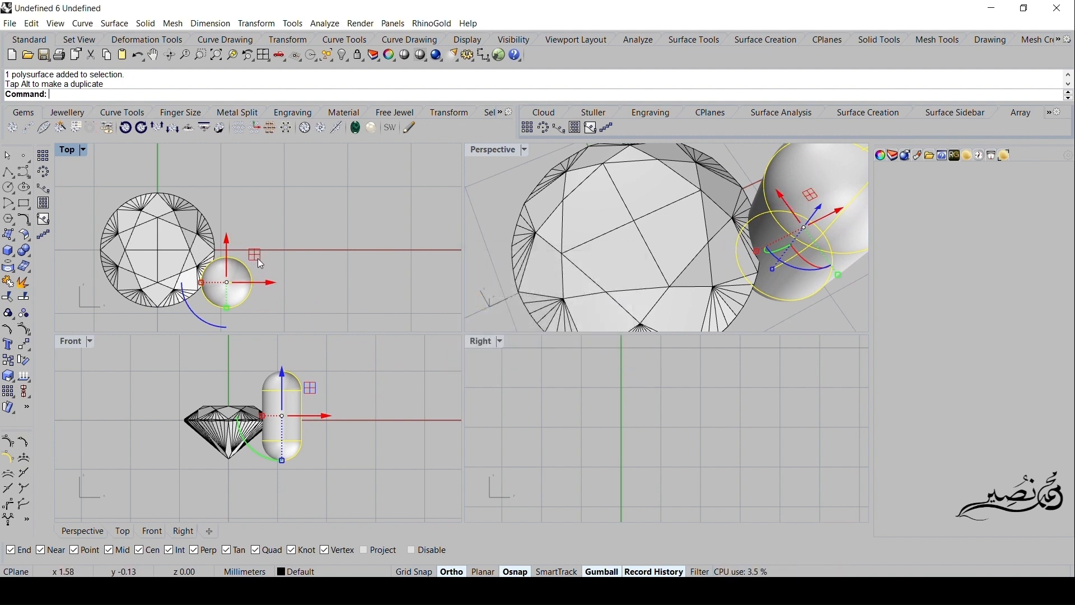
{"action": "left_click", "coordinate": [28, 348]}
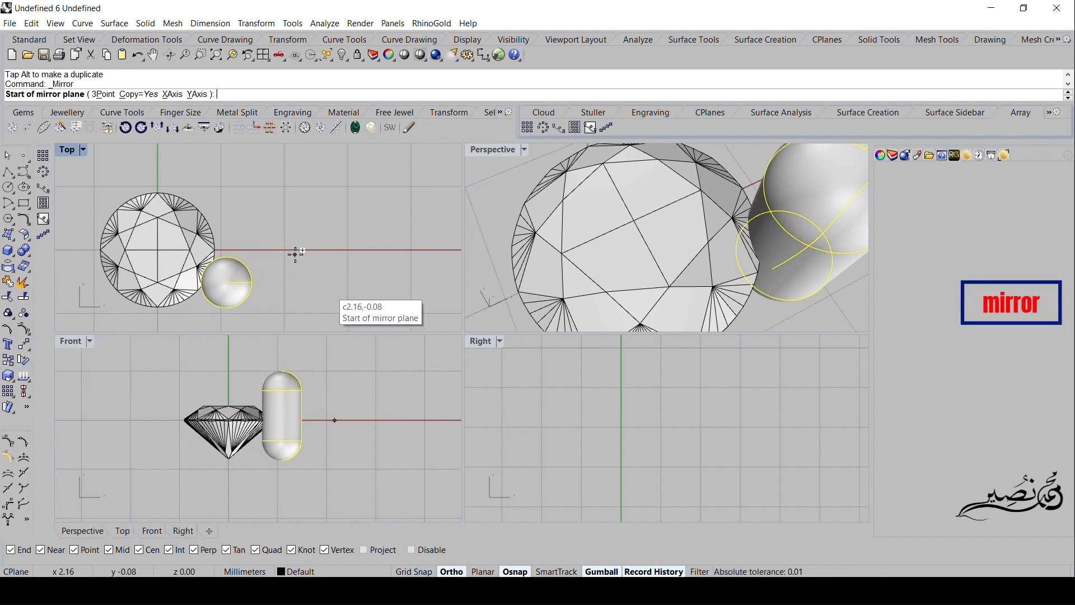
{"action": "type", "text": "0"}
{"action": "key", "text": "Return"}
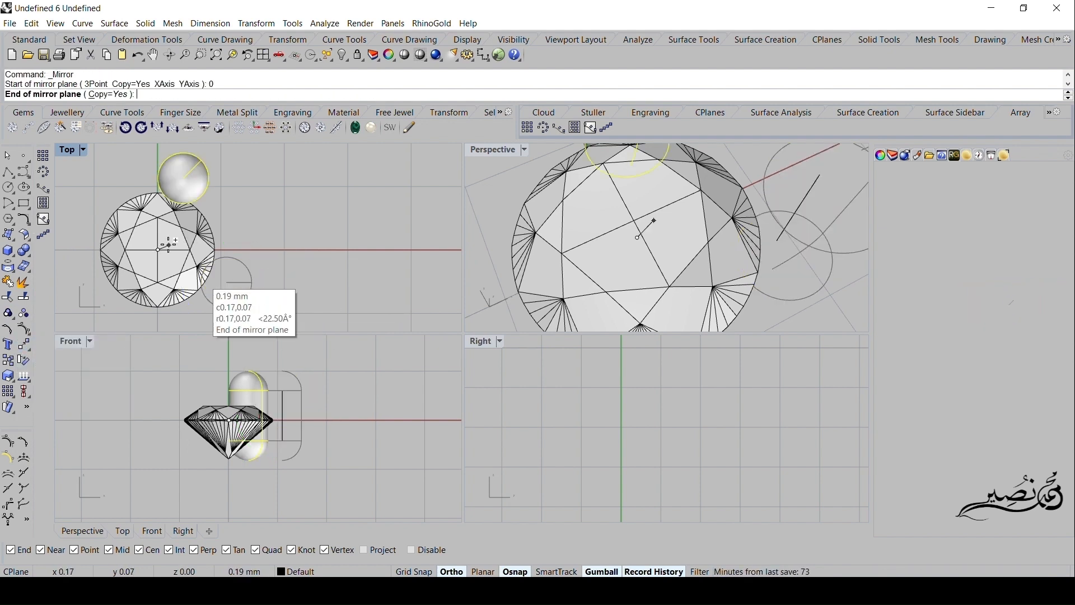
{"action": "left_click", "coordinate": [357, 252]}
{"action": "key", "text": "Escape"}
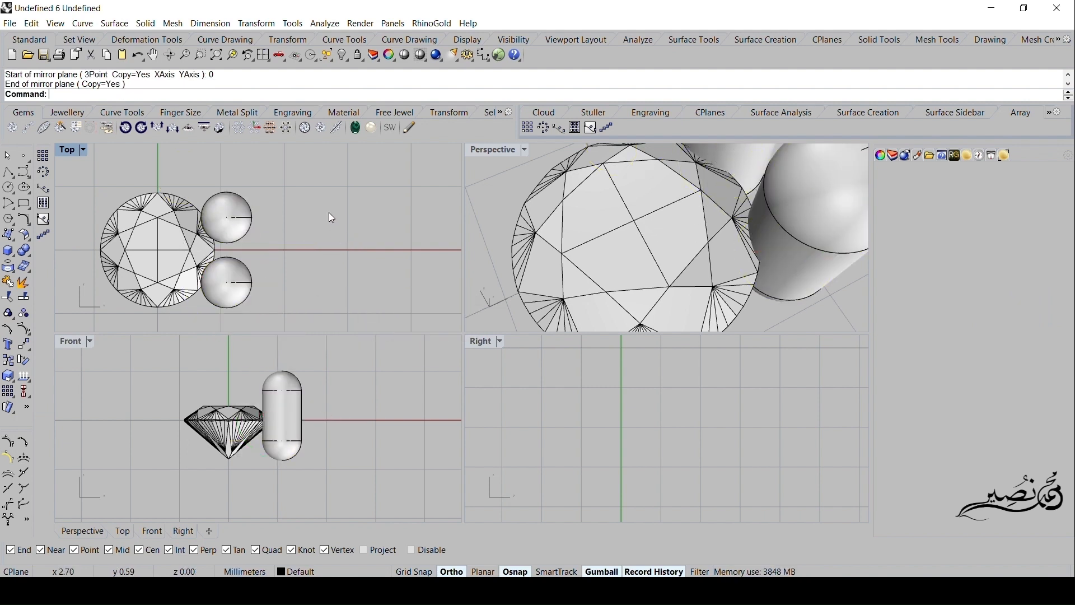
- Shift the original prong slightly farther from the X axis in the Top view to widen the gap between the mirrored pair
{"action": "scroll", "coordinate": [215, 283], "scroll_direction": "down", "scroll_amount": 3}
{"action": "left_click", "coordinate": [223, 287]}
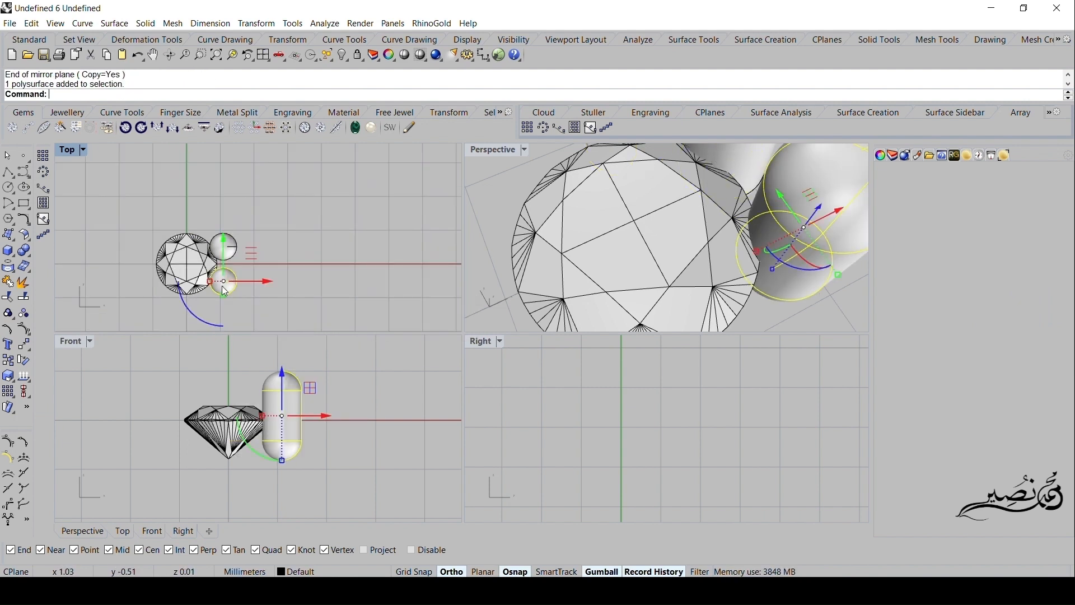
{"action": "scroll", "coordinate": [231, 264], "scroll_direction": "up", "scroll_amount": 2}
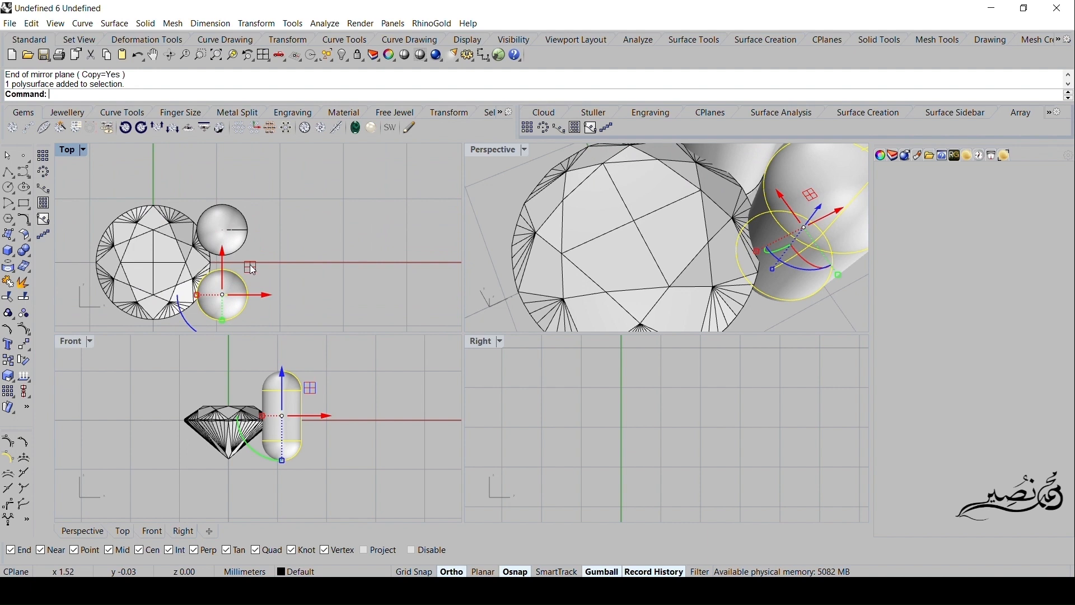
{"action": "left_click_drag", "start_coordinate": [251, 267], "coordinate": [251, 272]}
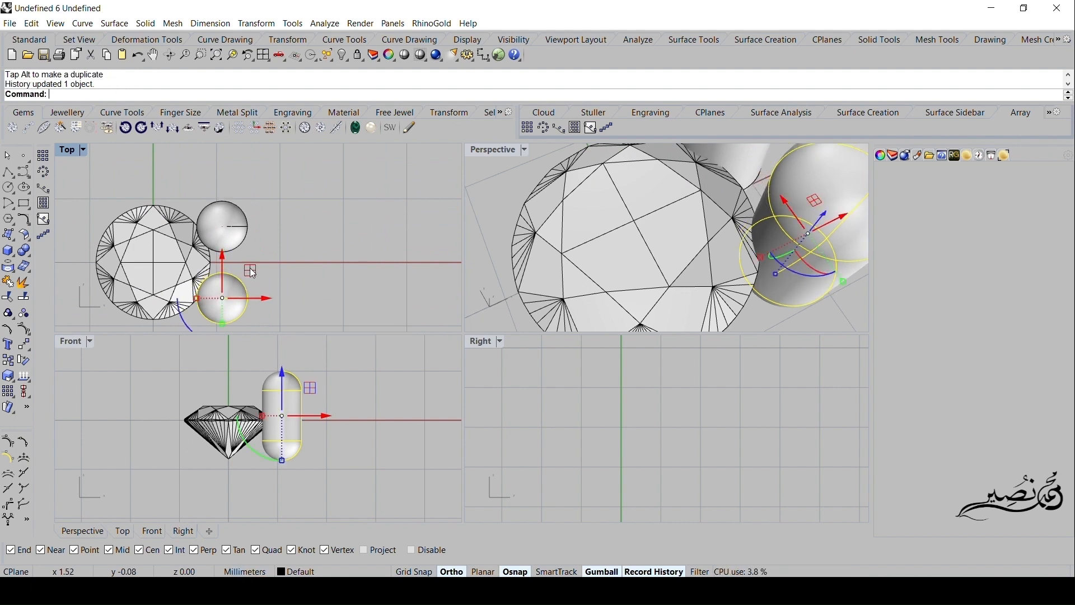
{"action": "right_click_drag", "start_coordinate": [328, 268], "coordinate": [335, 247]}
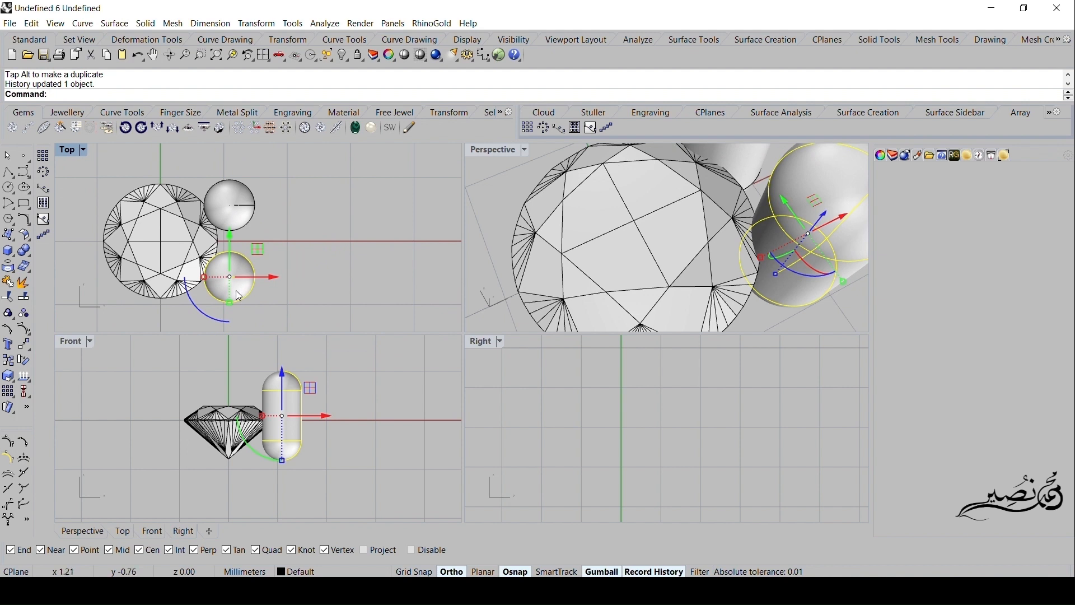
{"action": "scroll", "coordinate": [238, 295], "scroll_direction": "down", "scroll_amount": 3}
{"action": "left_click", "coordinate": [160, 297]}
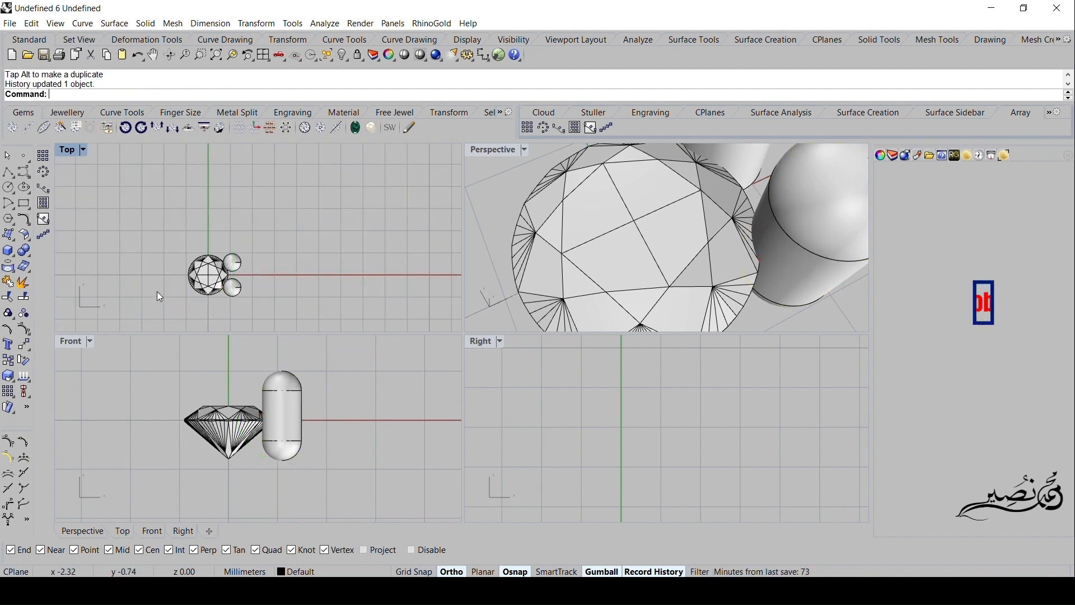
- Hide both prongs and delete the leftover vertical axis line beside the gem
{"action": "left_click_drag", "start_coordinate": [295, 241], "coordinate": [238, 300]}
{"action": "key", "text": "ctrl+h"}
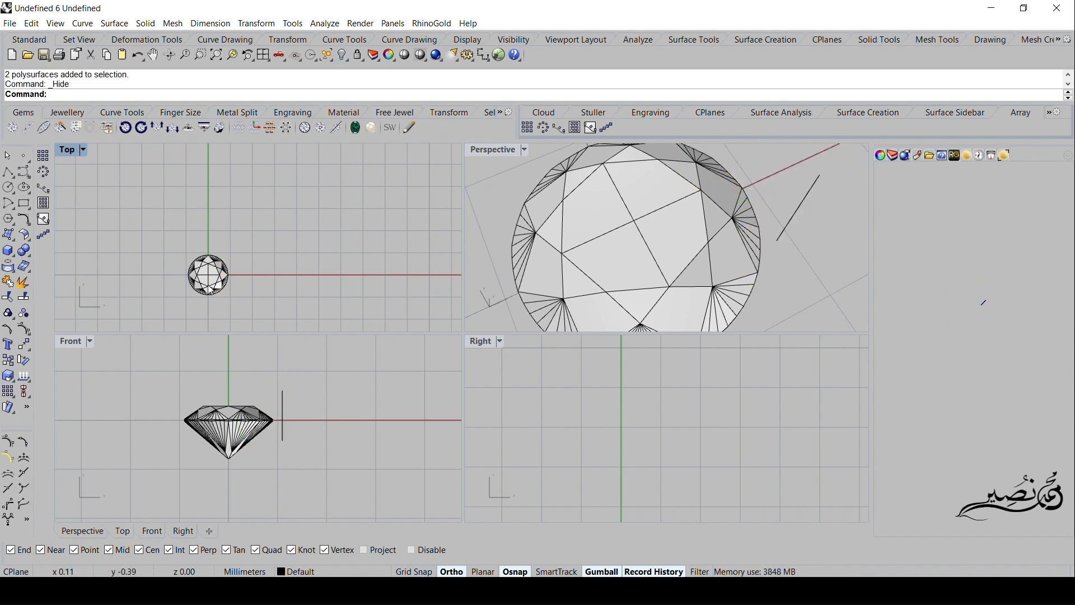
{"action": "left_click", "coordinate": [283, 404]}
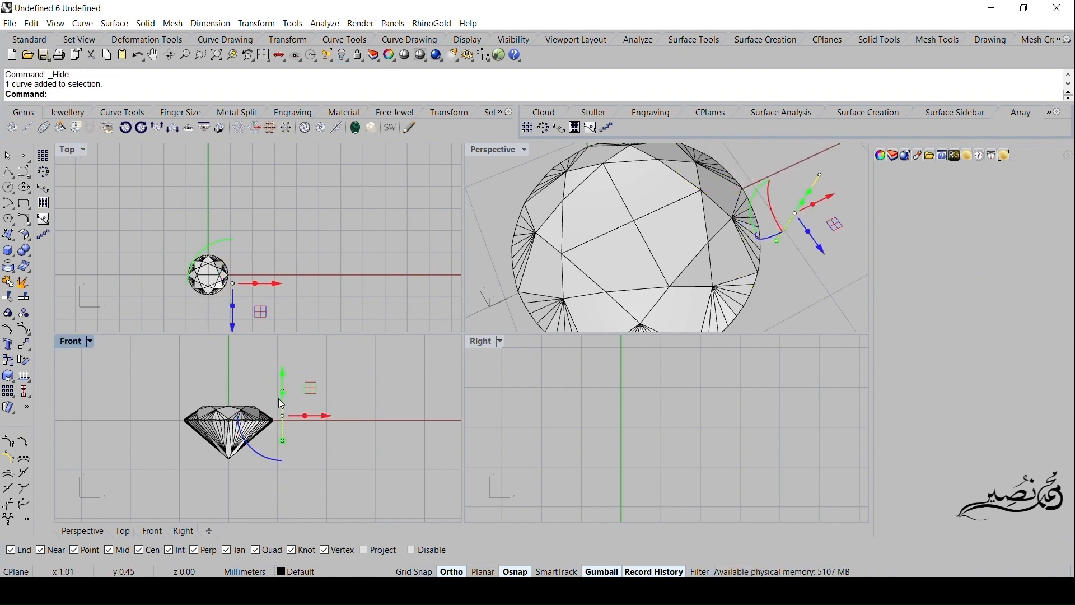
{"action": "key", "text": "Delete"}
{"action": "left_click", "coordinate": [556, 347]}
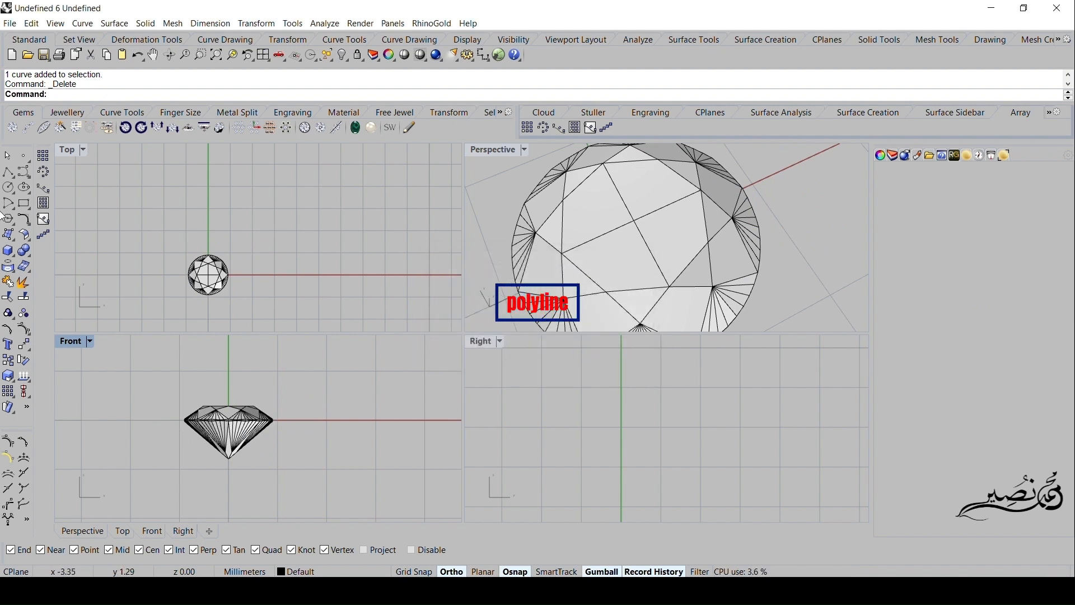
- Draw a vertical polyline about 3 mm long straight down from the origin in the Front view
{"action": "left_click", "coordinate": [8, 172]}
{"action": "double_click", "coordinate": [65, 346]}
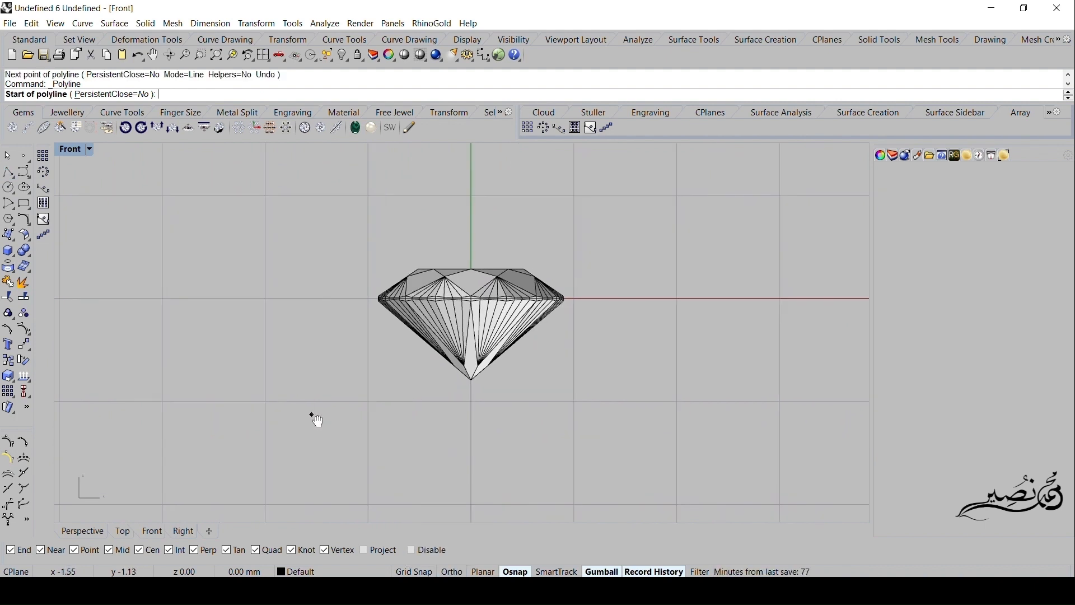
{"action": "right_click_drag", "start_coordinate": [312, 414], "coordinate": [295, 396]}
{"action": "type", "text": "0"}
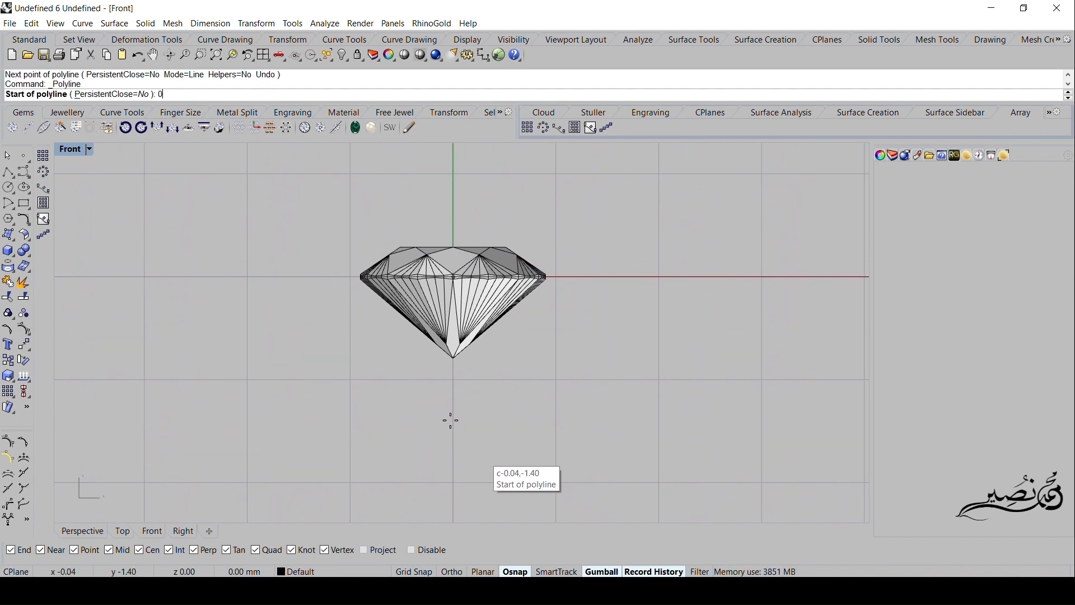
{"action": "key", "text": "Return"}
{"action": "scroll", "coordinate": [462, 473], "scroll_direction": "down", "scroll_amount": 6}
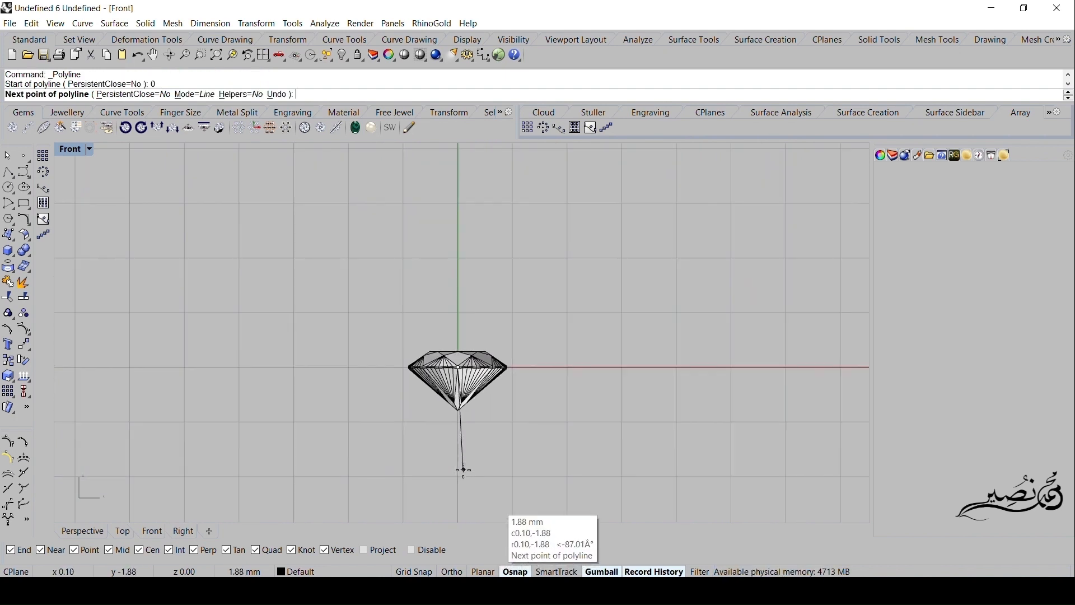
{"action": "right_click_drag", "start_coordinate": [463, 472], "coordinate": [443, 372]}
{"action": "key", "text": "F8"}
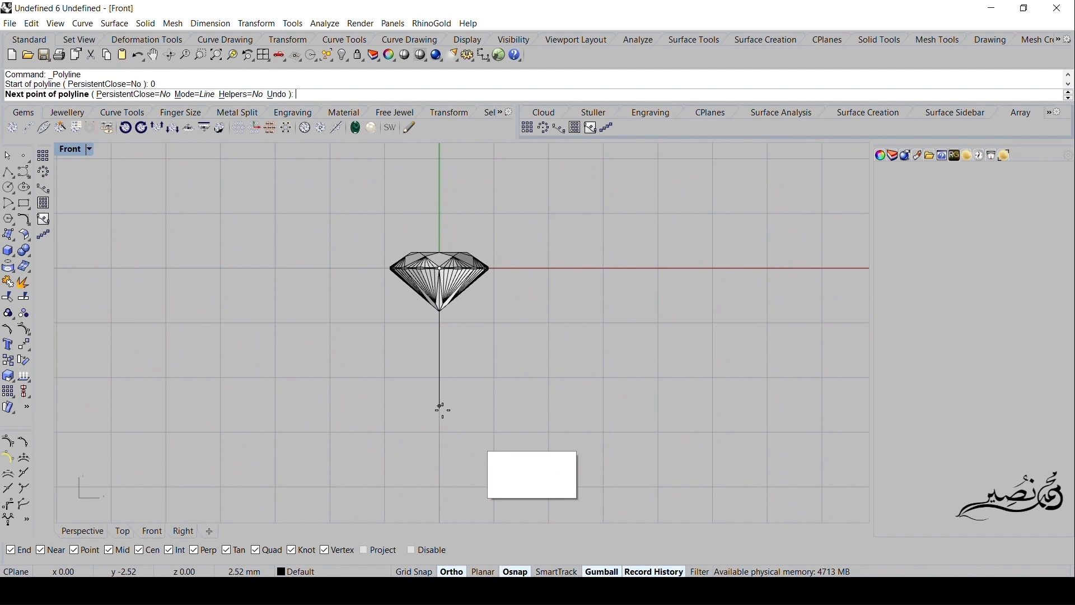
{"action": "left_click", "coordinate": [442, 436]}
{"action": "key", "text": "F8"}
{"action": "right_click", "coordinate": [443, 437]}
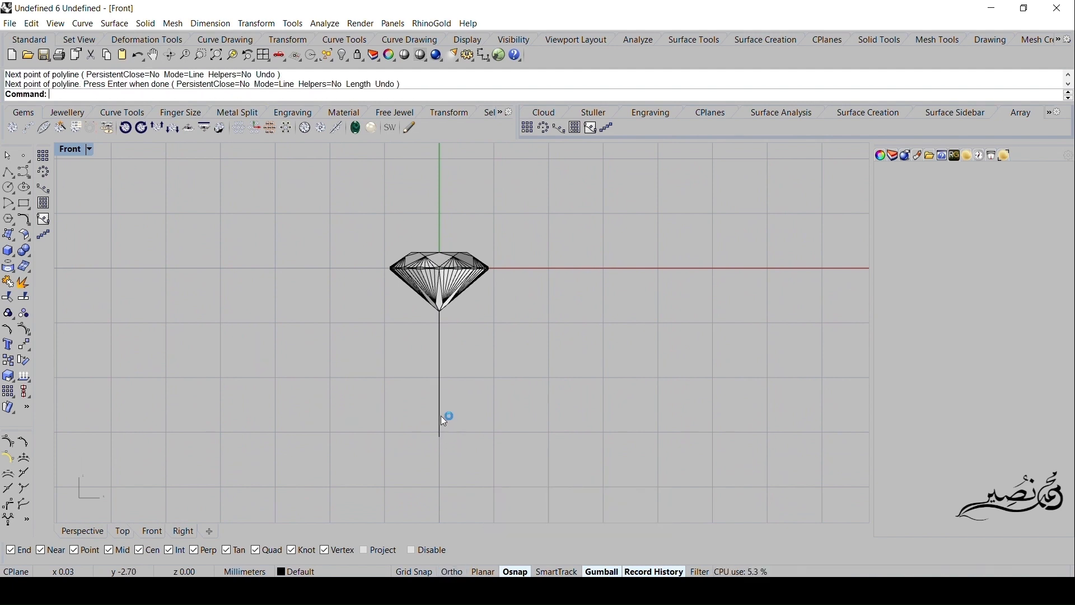
- Move the vertical line up about 0.3 mm so its upper end sits just above the gem's table
{"action": "left_click", "coordinate": [440, 414]}
{"action": "right_click_drag", "start_coordinate": [424, 324], "coordinate": [428, 366]}
{"action": "scroll", "coordinate": [432, 366], "scroll_direction": "up", "scroll_amount": 5}
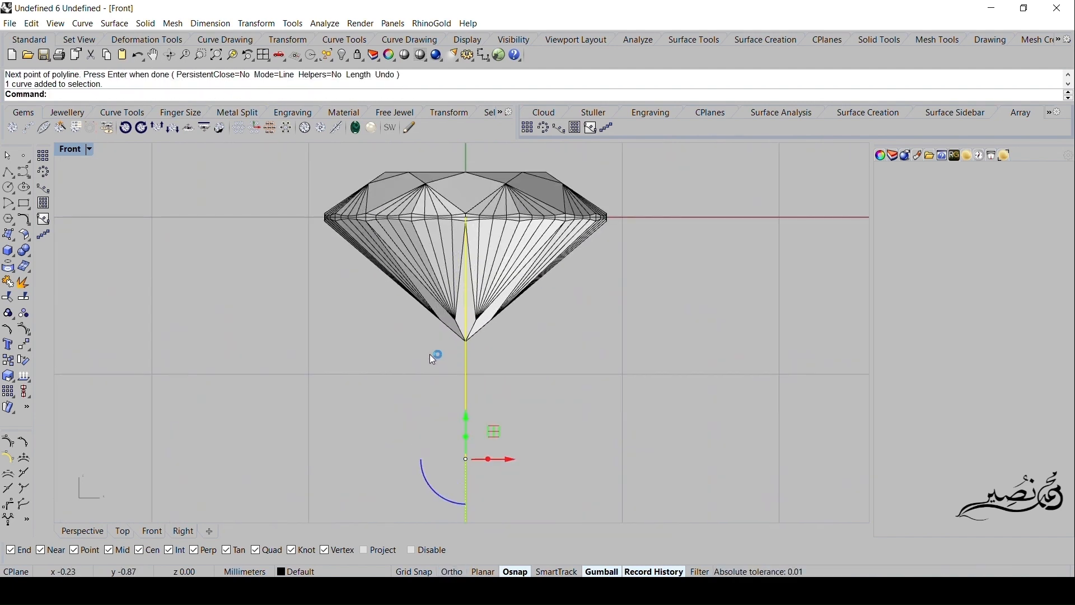
{"action": "left_click_drag", "start_coordinate": [454, 458], "coordinate": [457, 409]}
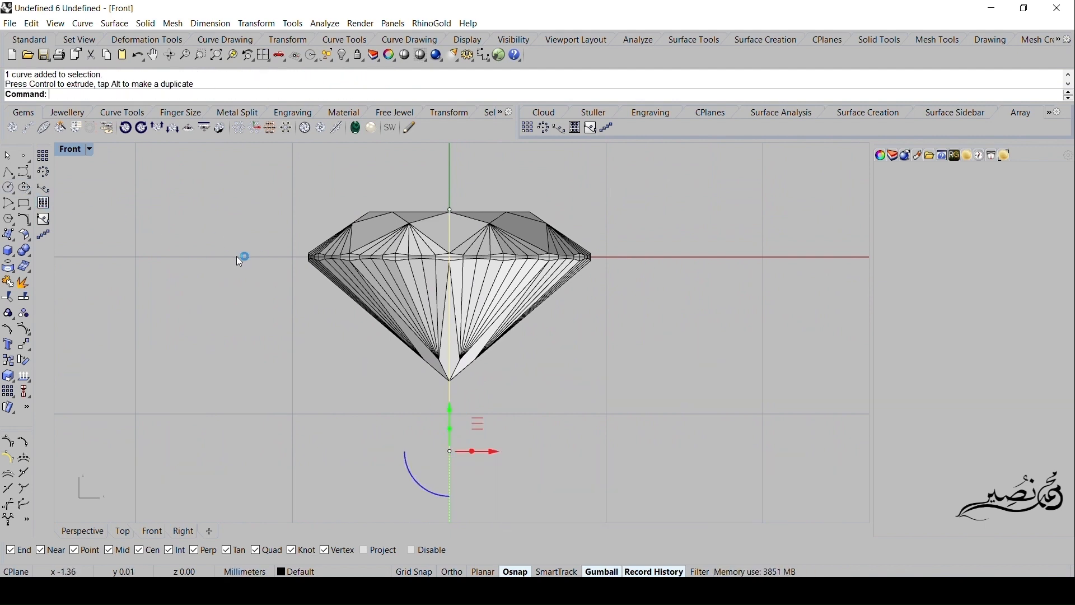
- Start a polyline at the vertical line's upper end and trace just outside the gem's table and crown to the girdle's upper edge
{"action": "right_click_drag", "start_coordinate": [239, 258], "coordinate": [232, 344]}
{"action": "right_click", "coordinate": [232, 344]}
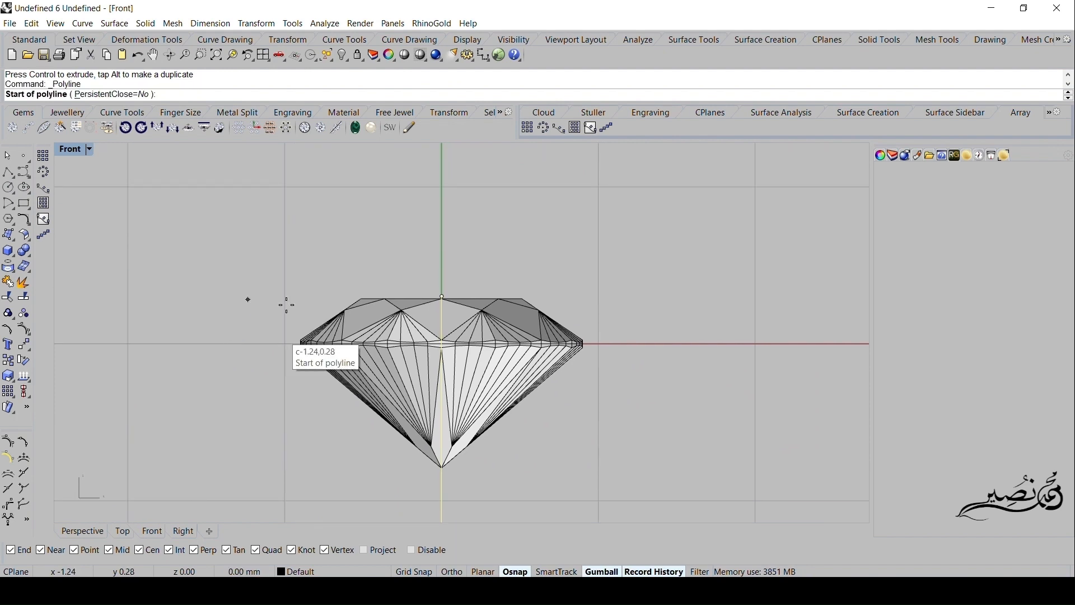
{"action": "left_click", "coordinate": [441, 295]}
{"action": "scroll", "coordinate": [507, 286], "scroll_direction": "up", "scroll_amount": 3}
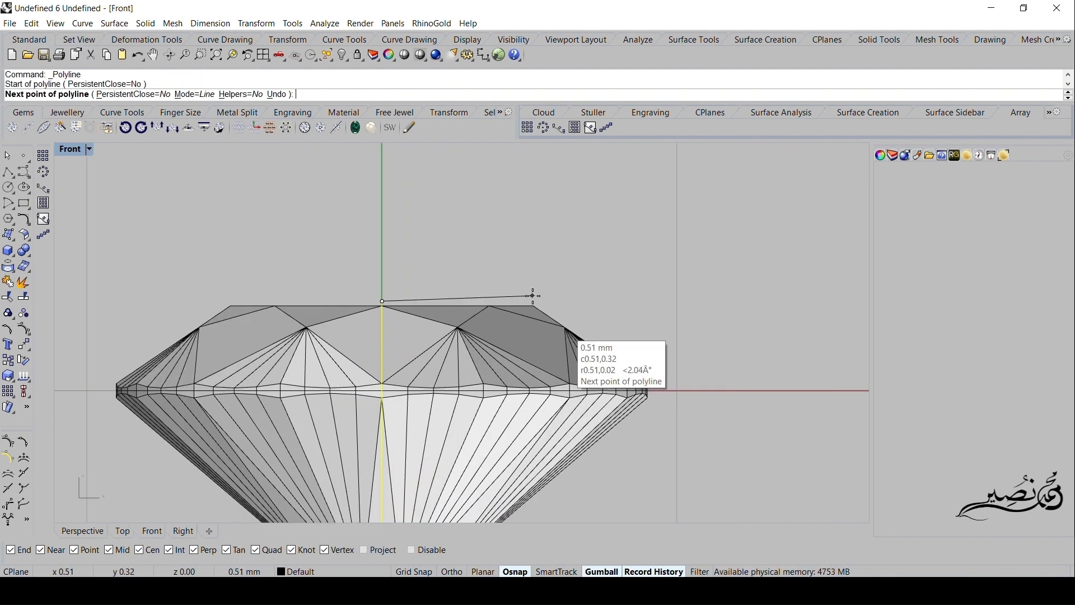
{"action": "left_click", "coordinate": [544, 298]}
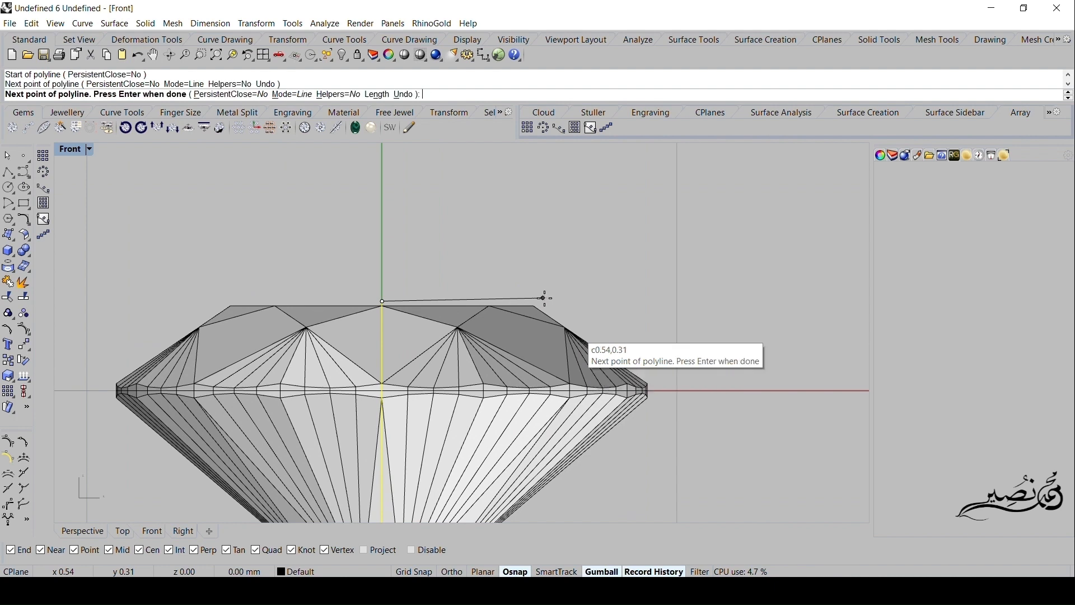
{"action": "scroll", "coordinate": [576, 309], "scroll_direction": "up", "scroll_amount": 4}
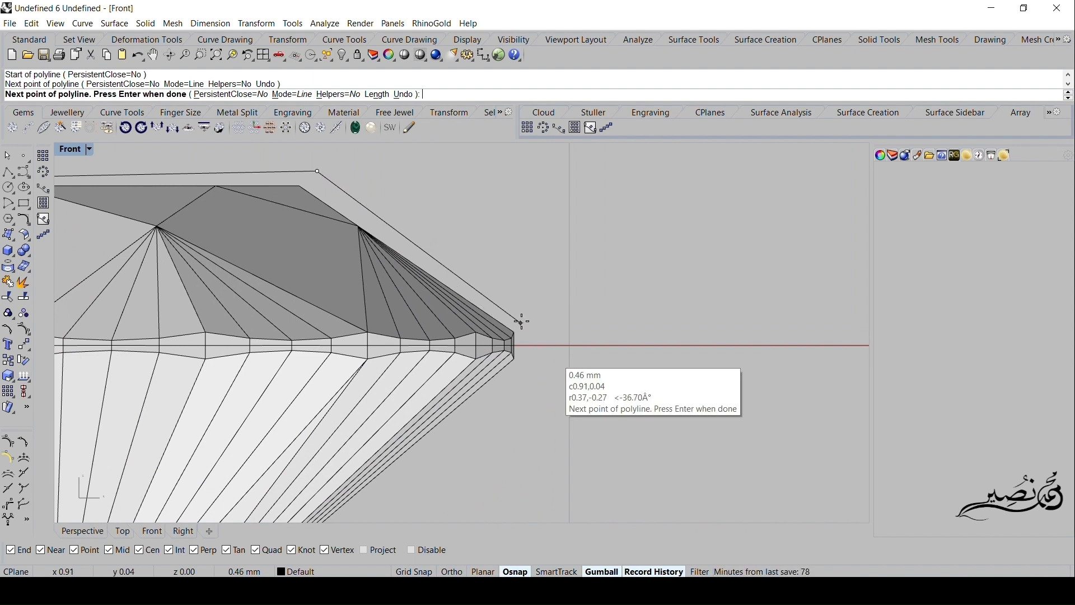
{"action": "scroll", "coordinate": [520, 320], "scroll_direction": "up", "scroll_amount": 2}
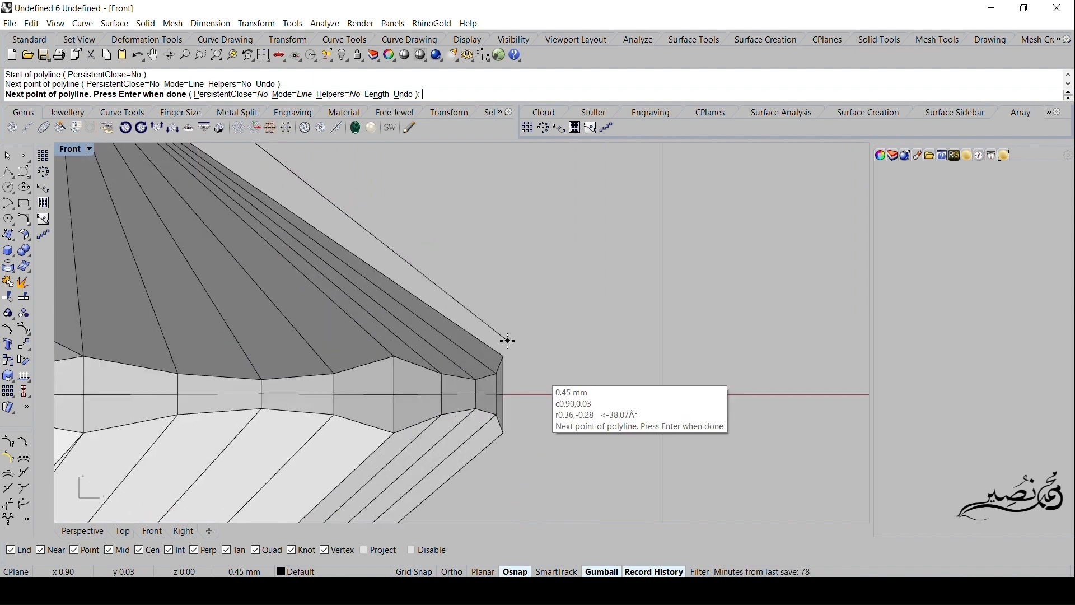
{"action": "left_click", "coordinate": [508, 341]}
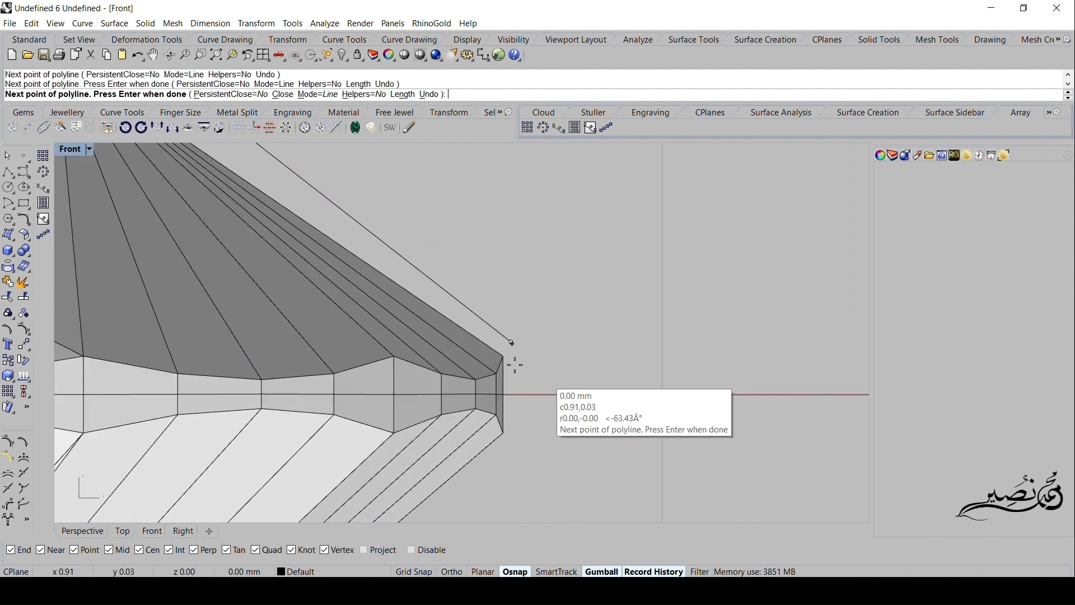
- Continue the polyline down past the girdle and on to the vertical line just below the gem's tip, finishing the profile
{"action": "right_click_drag", "start_coordinate": [513, 423], "coordinate": [521, 319]}
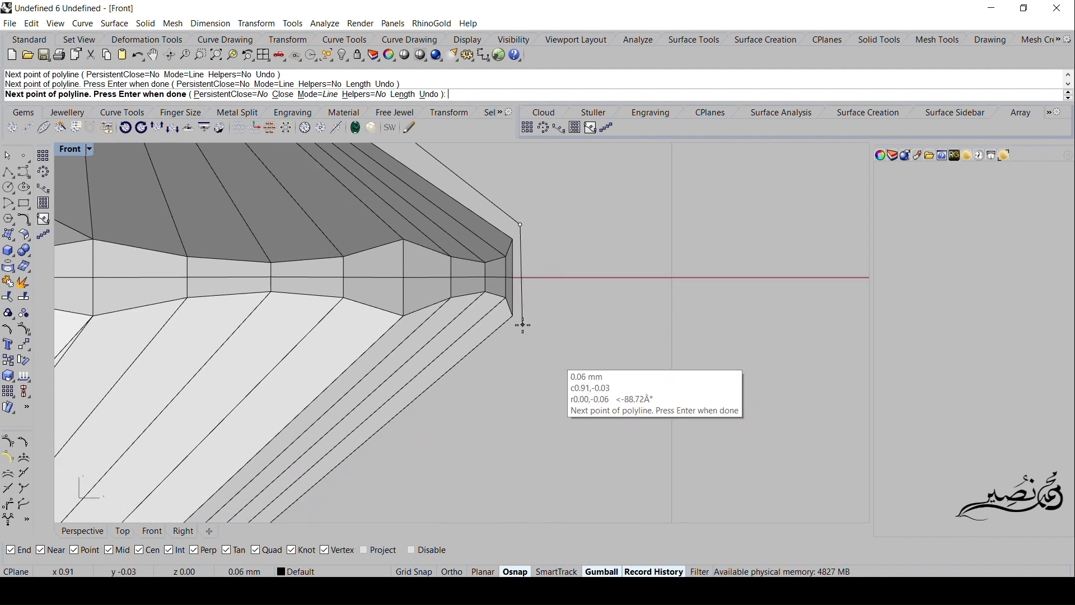
{"action": "left_click", "coordinate": [522, 328]}
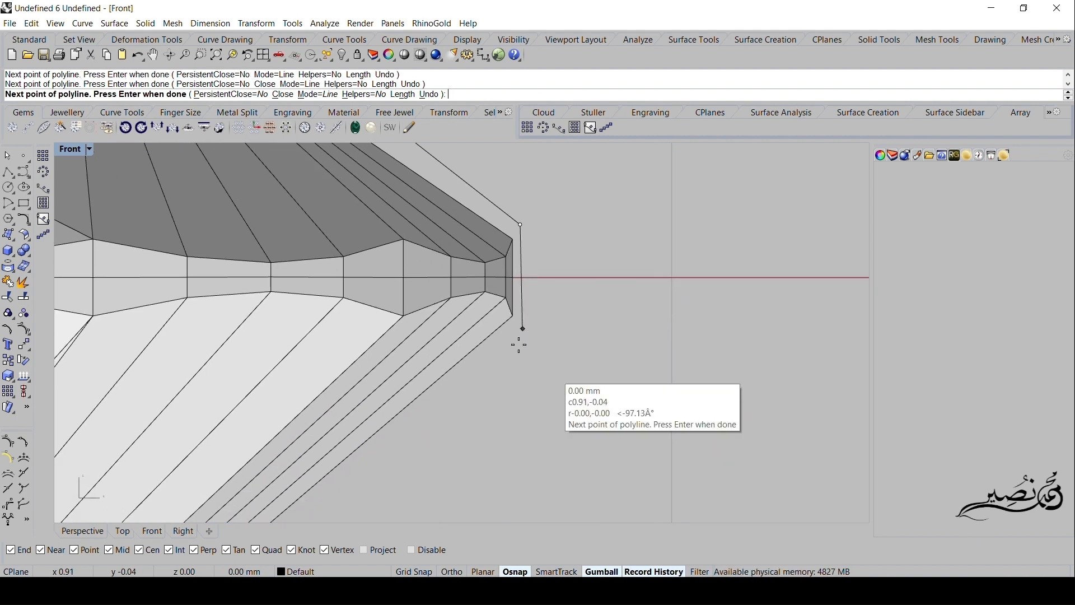
{"action": "right_click_drag", "start_coordinate": [486, 389], "coordinate": [557, 299]}
{"action": "scroll", "coordinate": [554, 305], "scroll_direction": "down", "scroll_amount": 7}
{"action": "scroll", "coordinate": [485, 386], "scroll_direction": "down", "scroll_amount": 3}
{"action": "right_click_drag", "start_coordinate": [448, 452], "coordinate": [496, 330]}
{"action": "scroll", "coordinate": [490, 336], "scroll_direction": "up", "scroll_amount": 2}
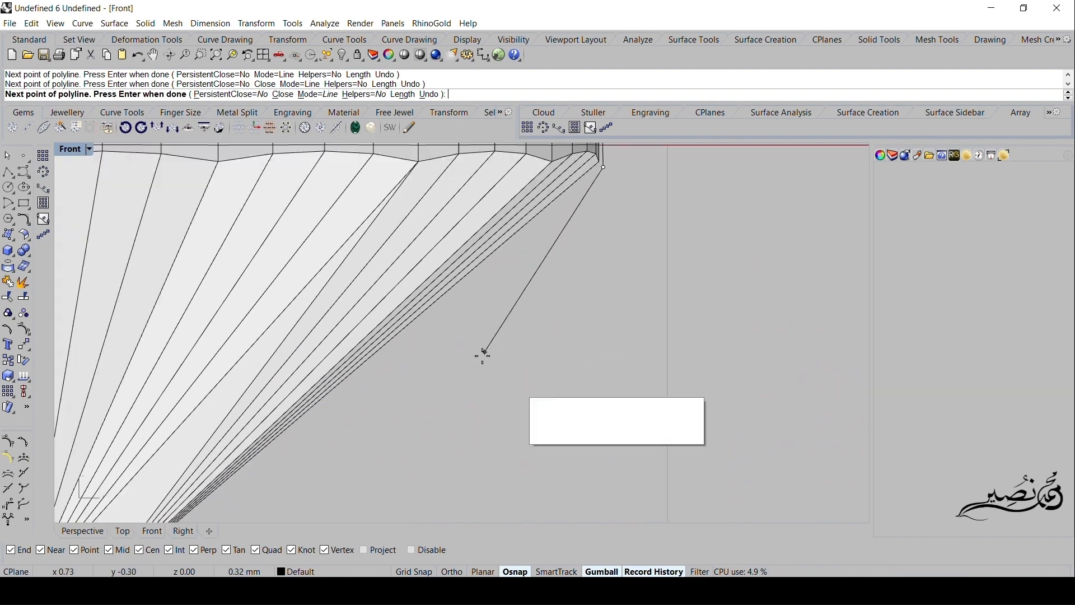
{"action": "scroll", "coordinate": [442, 395], "scroll_direction": "down", "scroll_amount": 4}
{"action": "right_click_drag", "start_coordinate": [418, 424], "coordinate": [467, 381]}
{"action": "scroll", "coordinate": [532, 348], "scroll_direction": "down", "scroll_amount": 3}
{"action": "scroll", "coordinate": [454, 401], "scroll_direction": "up", "scroll_amount": 1}
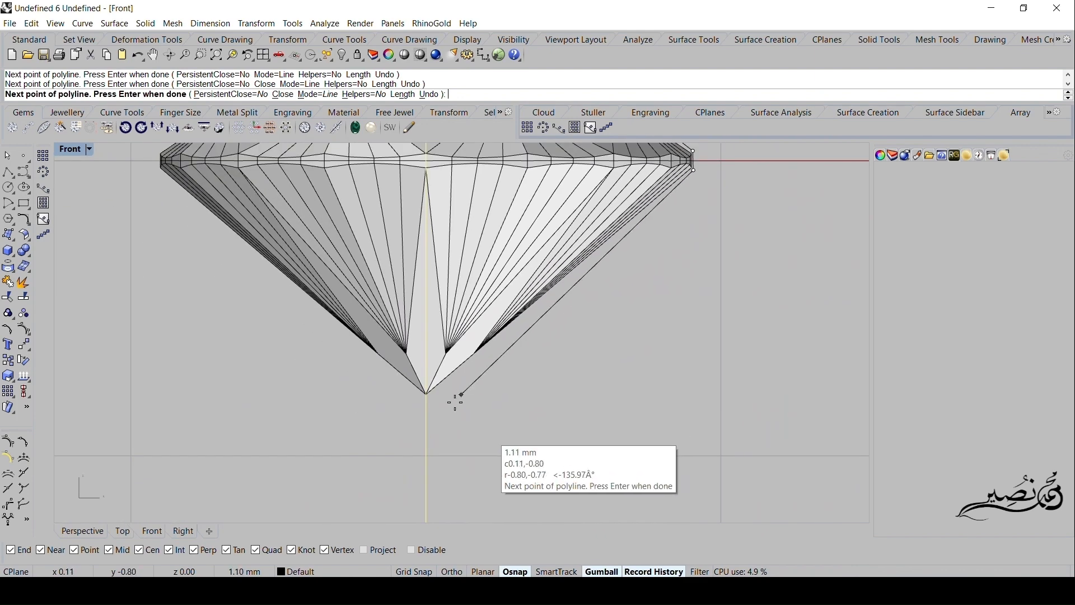
{"action": "left_click", "coordinate": [427, 450]}
{"action": "key", "text": "Return"}
{"action": "scroll", "coordinate": [375, 430], "scroll_direction": "down", "scroll_amount": 3}
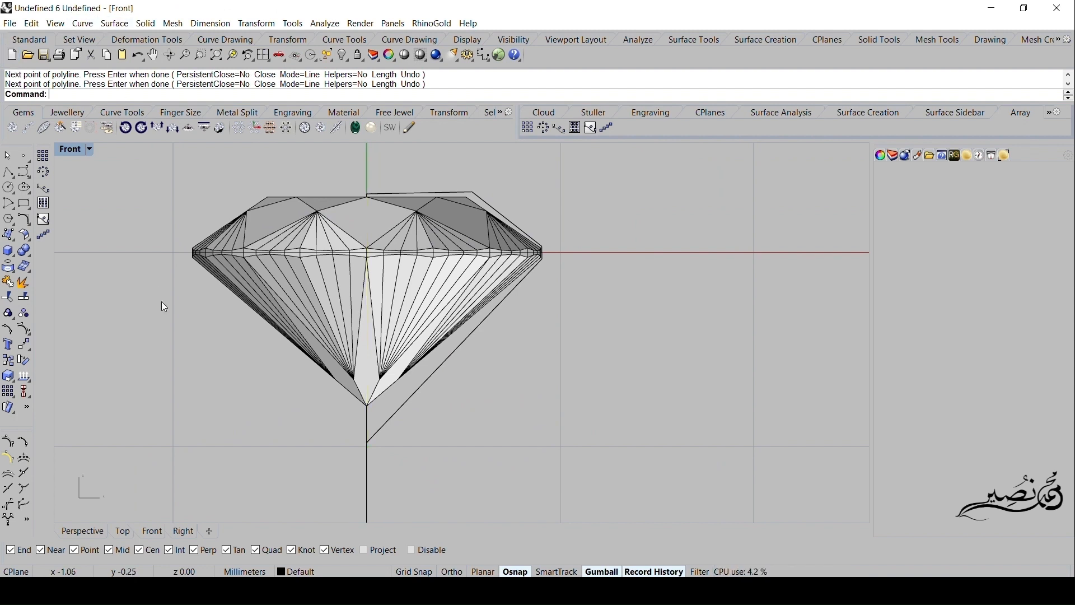
- Revolve the traced gem profile a full 360 degrees around the vertical line
{"action": "left_click", "coordinate": [103, 24]}
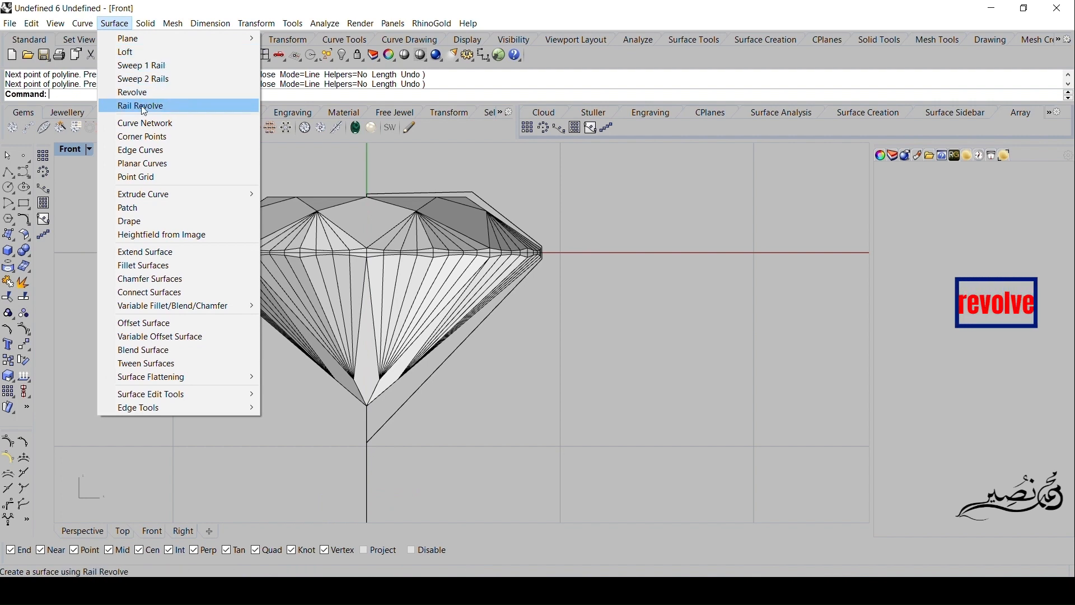
{"action": "left_click", "coordinate": [120, 91]}
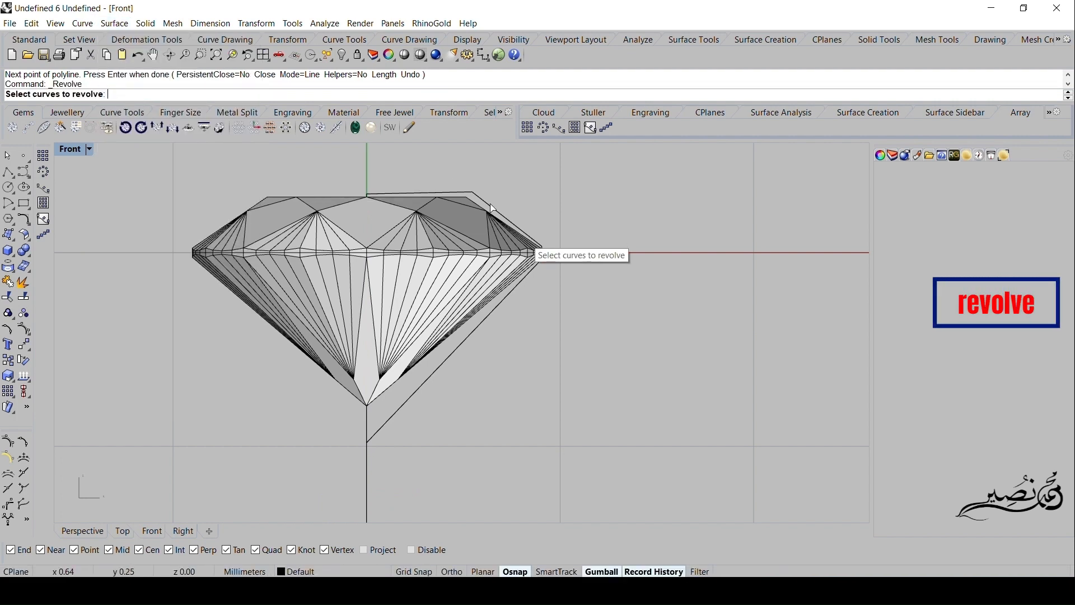
{"action": "left_click", "coordinate": [532, 244]}
{"action": "key", "text": "Return"}
{"action": "left_click", "coordinate": [367, 484]}
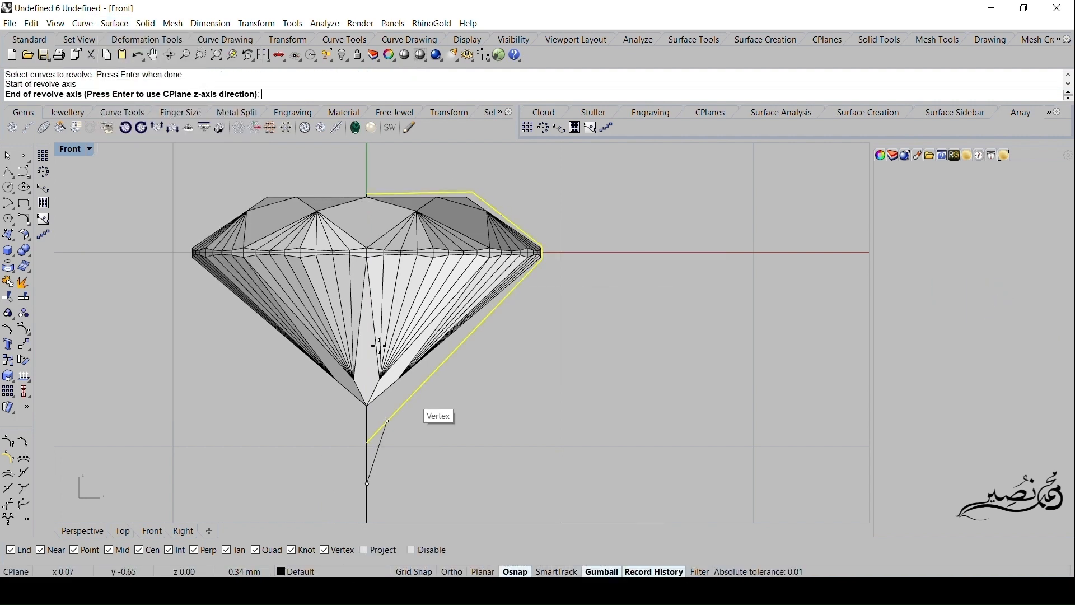
{"action": "left_click", "coordinate": [367, 194]}
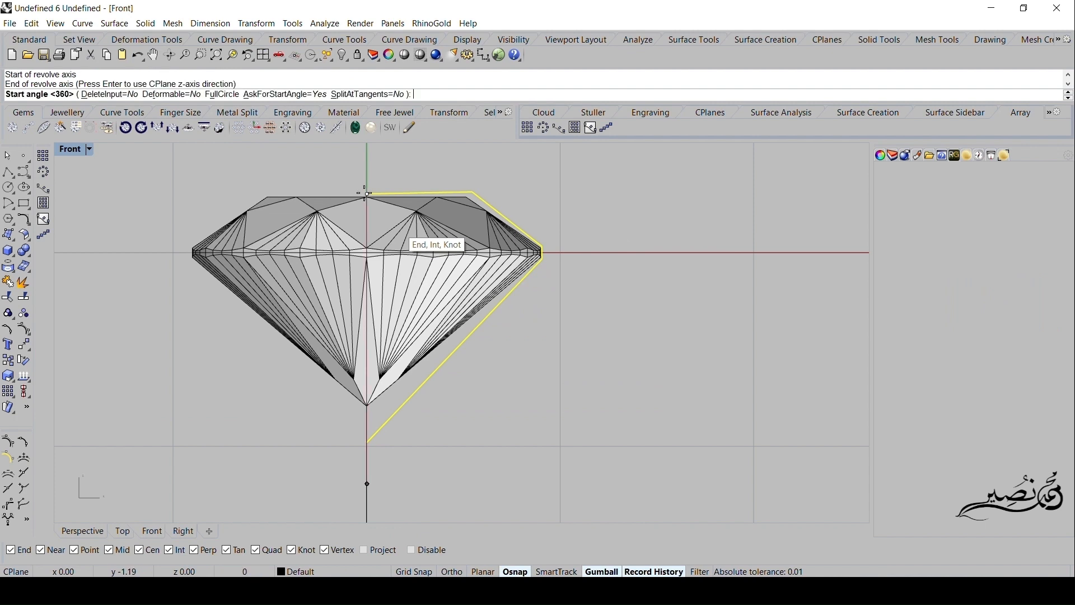
{"action": "double_click", "coordinate": [71, 149]}
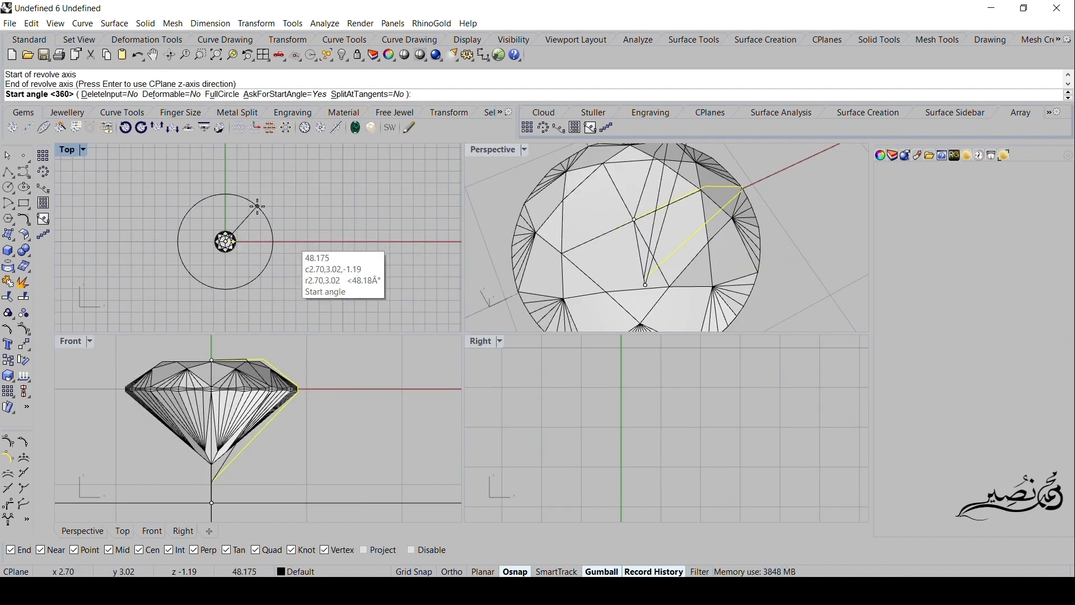
{"action": "type", "text": "360"}
{"action": "key", "text": "Return"}
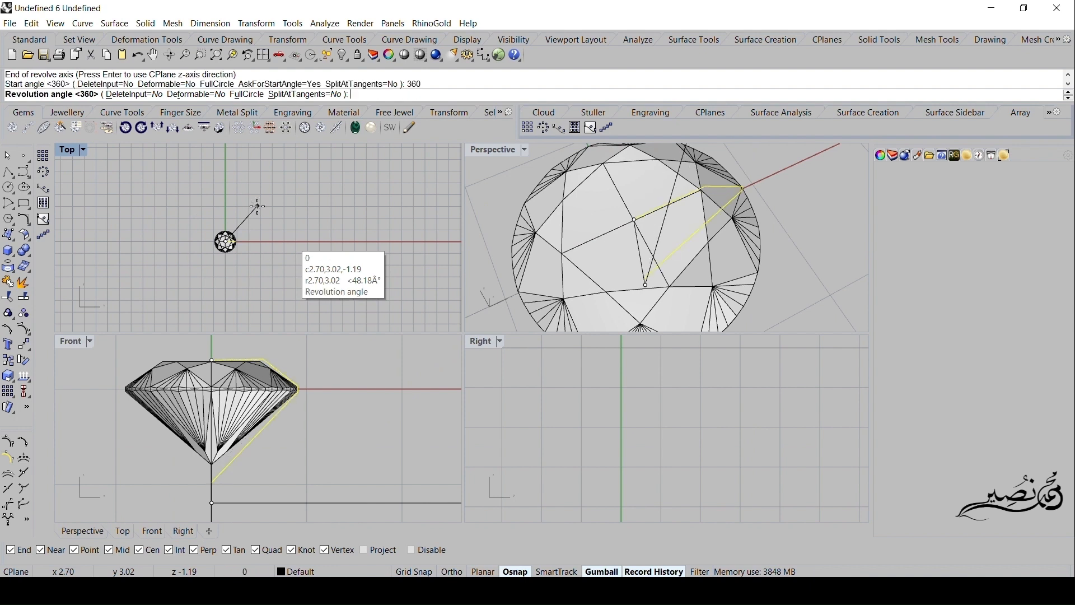
{"action": "key", "text": "Return"}
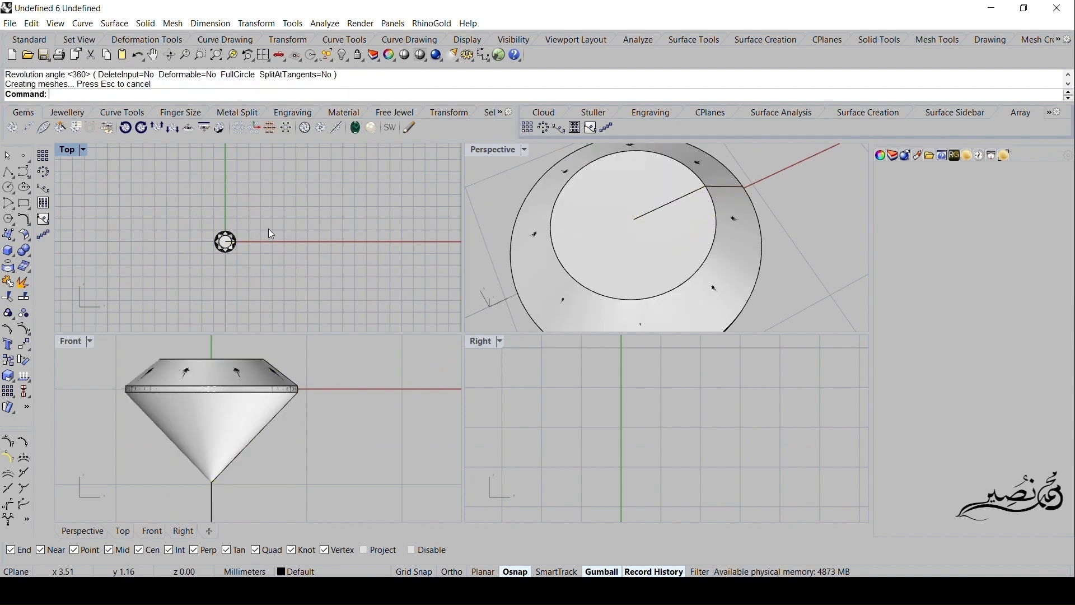
- Set the Front view to Ghosted display and hide the revolved gem-shaped polysurface
{"action": "left_click", "coordinate": [230, 432]}
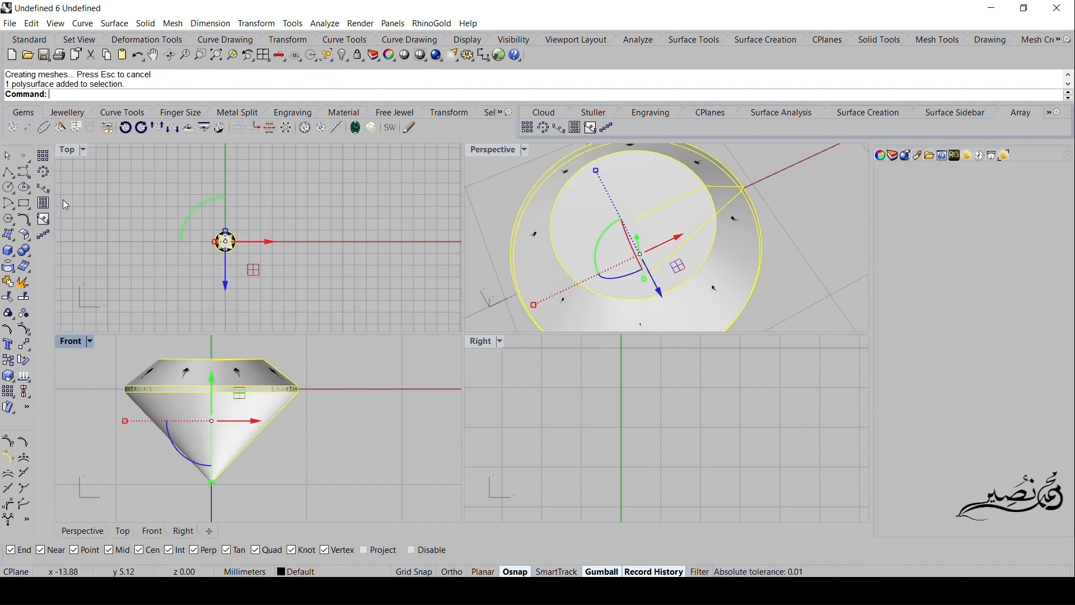
{"action": "left_click", "coordinate": [90, 343]}
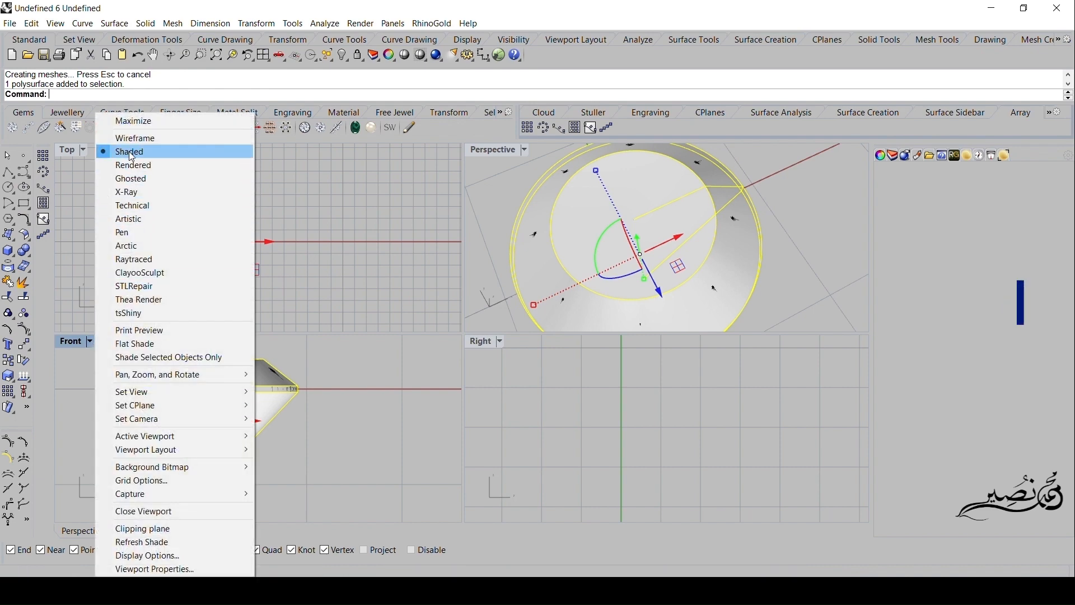
{"action": "left_click", "coordinate": [134, 179]}
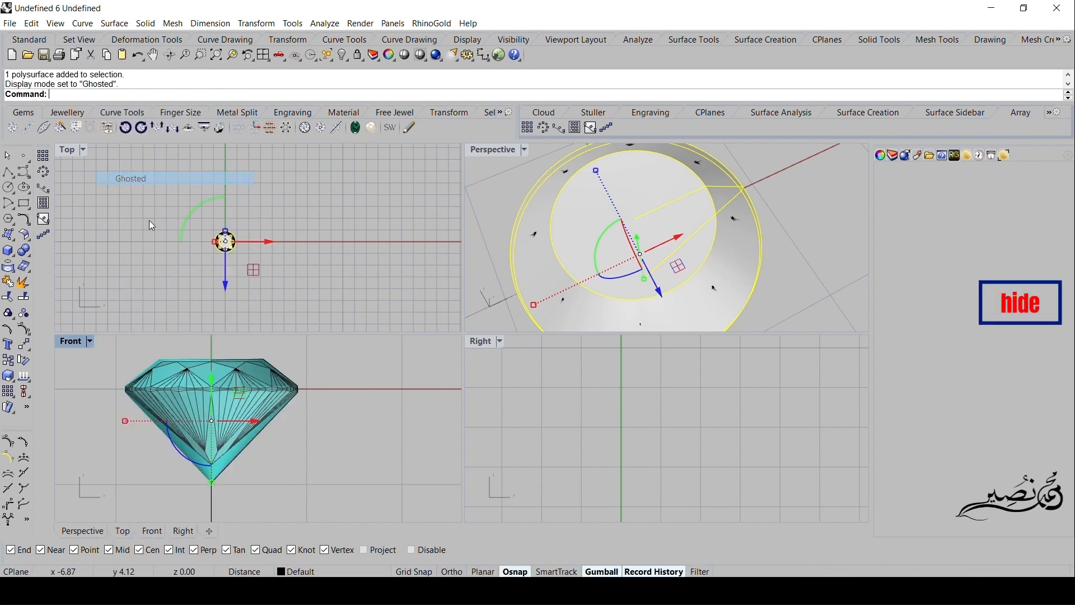
{"action": "left_click", "coordinate": [343, 54]}
- Delete the traced profile polyline and the vertical axis line, accepting the broken history
{"action": "left_click", "coordinate": [166, 401]}
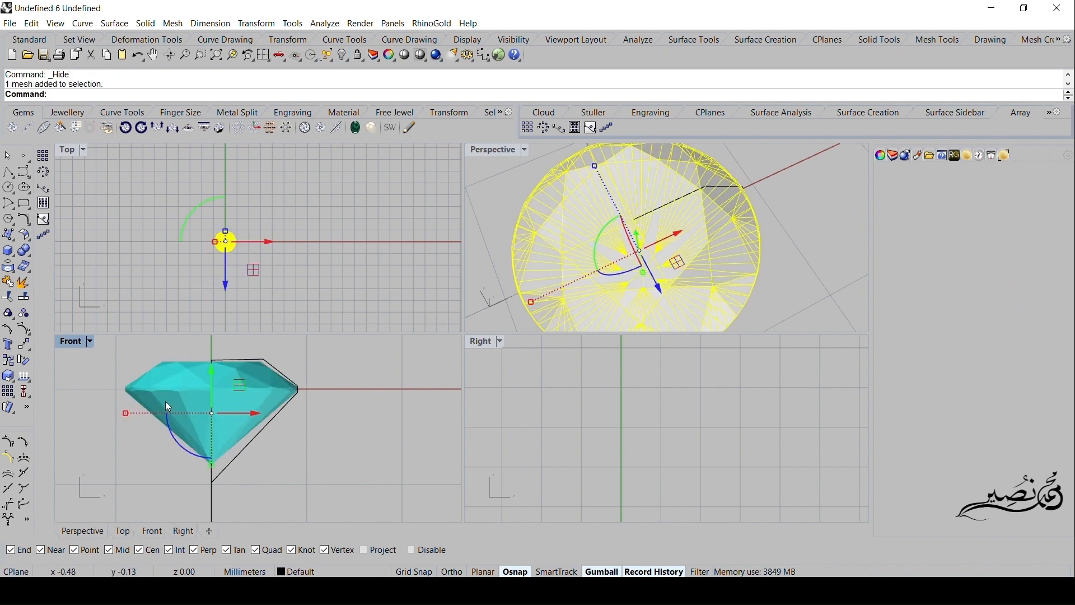
{"action": "right_click_drag", "start_coordinate": [144, 395], "coordinate": [206, 389]}
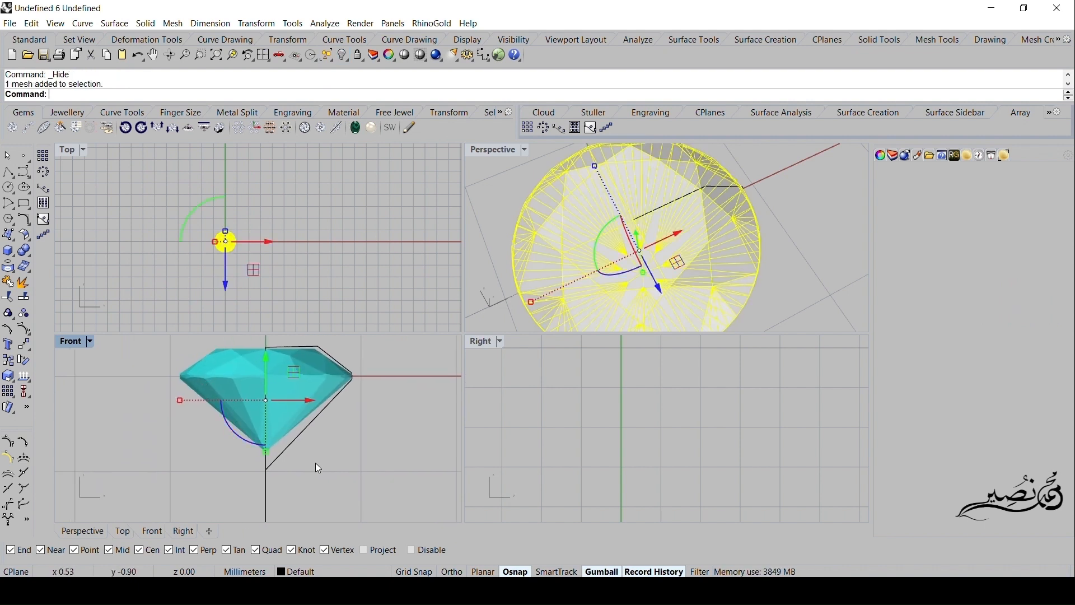
{"action": "left_click_drag", "start_coordinate": [315, 463], "coordinate": [250, 494]}
{"action": "key", "text": "Delete"}
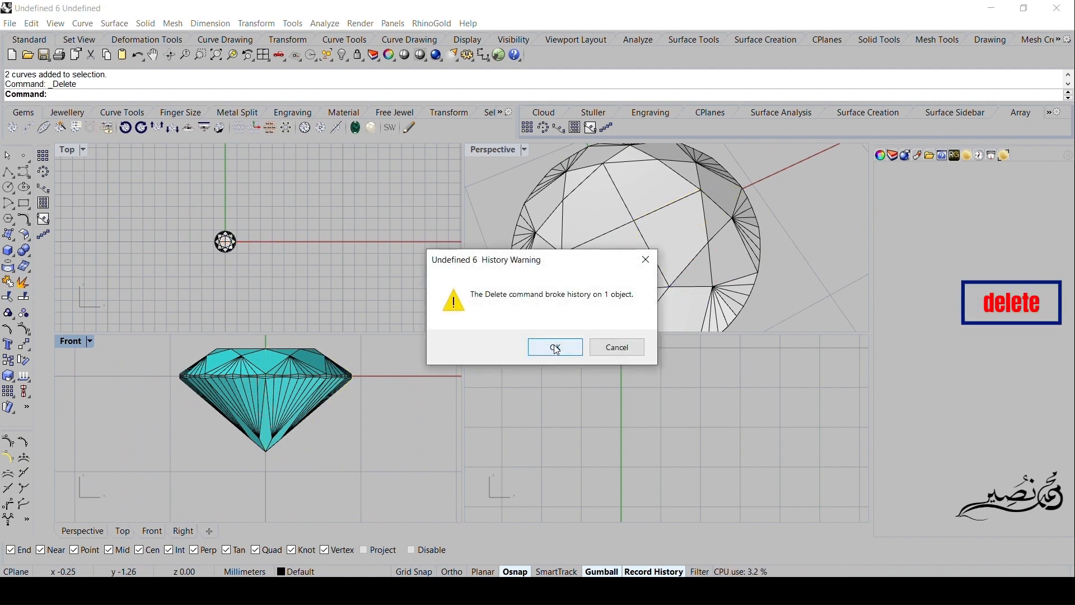
{"action": "left_click", "coordinate": [555, 347]}
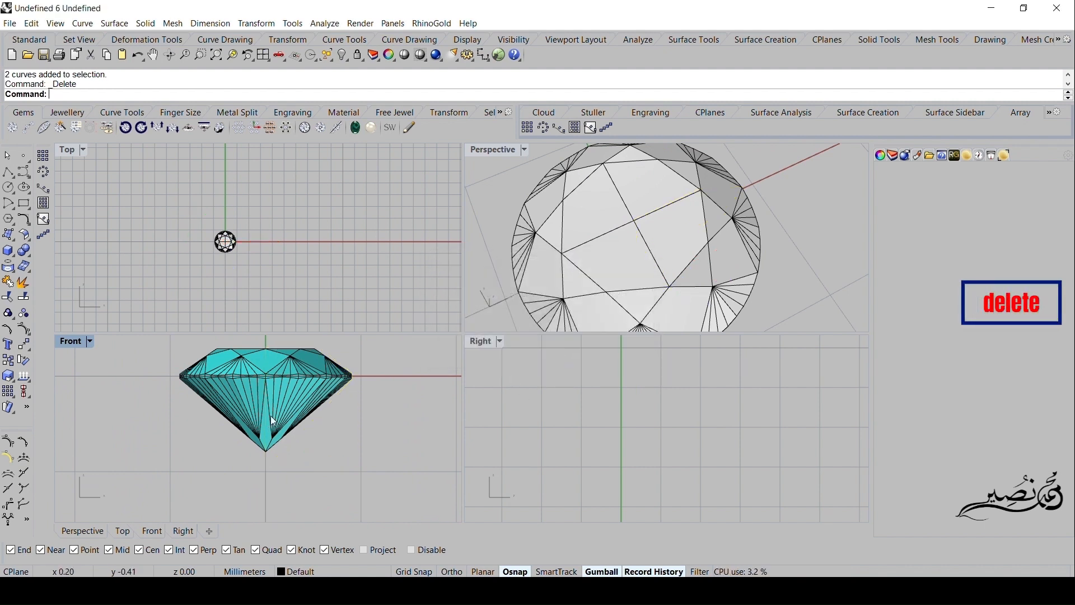
- Extract the girdle curve from the brilliant gem
{"action": "left_click", "coordinate": [306, 133]}
{"action": "left_click", "coordinate": [262, 371]}
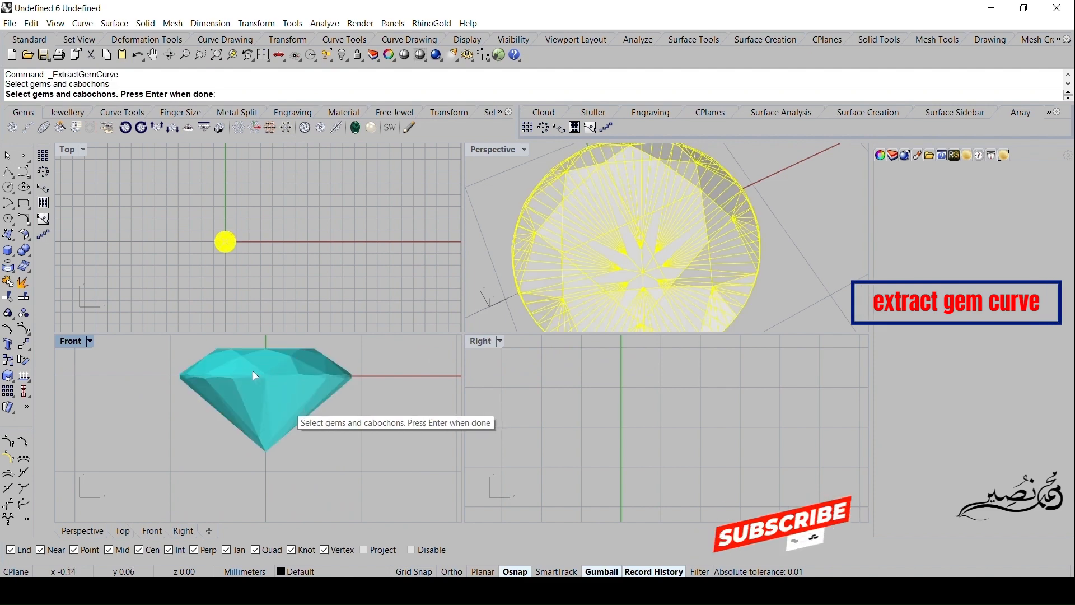
{"action": "key", "text": "Return"}
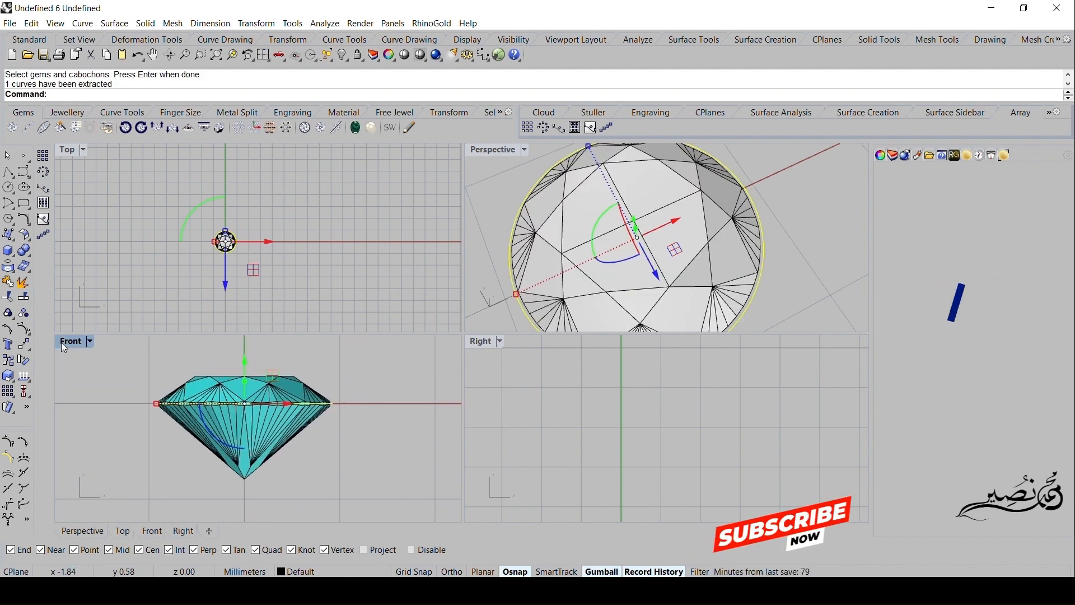
- Lower the extracted curve about 0.4 mm below the girdle and scale it uniformly down to about 1 mm across in the Front view
{"action": "double_click", "coordinate": [70, 341]}
{"action": "scroll", "coordinate": [234, 358], "scroll_direction": "down", "scroll_amount": 4}
{"action": "right_click_drag", "start_coordinate": [324, 357], "coordinate": [369, 344]}
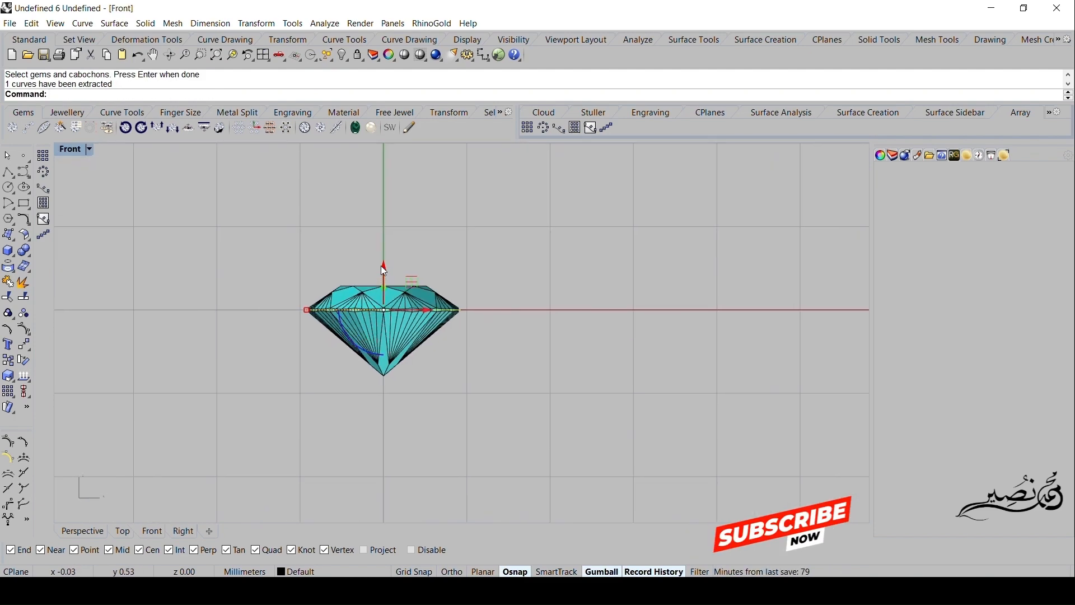
{"action": "left_click_drag", "start_coordinate": [384, 270], "coordinate": [385, 306]}
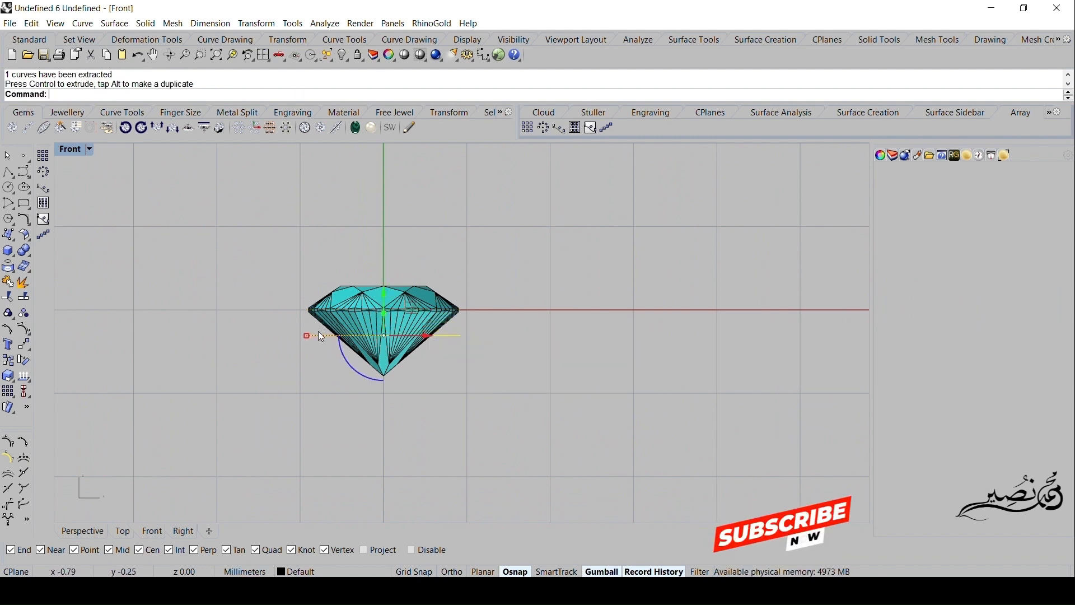
{"action": "left_click_drag", "start_coordinate": [307, 336], "coordinate": [331, 337]}
{"action": "scroll", "coordinate": [369, 317], "scroll_direction": "up", "scroll_amount": 4}
{"action": "left_click_drag", "start_coordinate": [391, 308], "coordinate": [395, 318]}
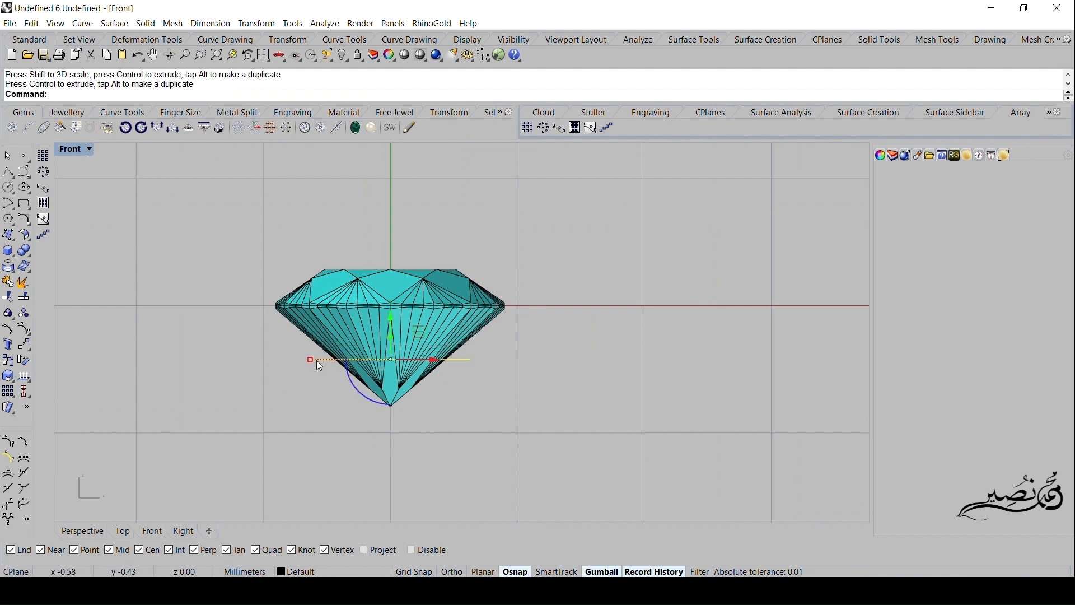
{"action": "left_click_drag", "start_coordinate": [311, 359], "coordinate": [332, 363]}
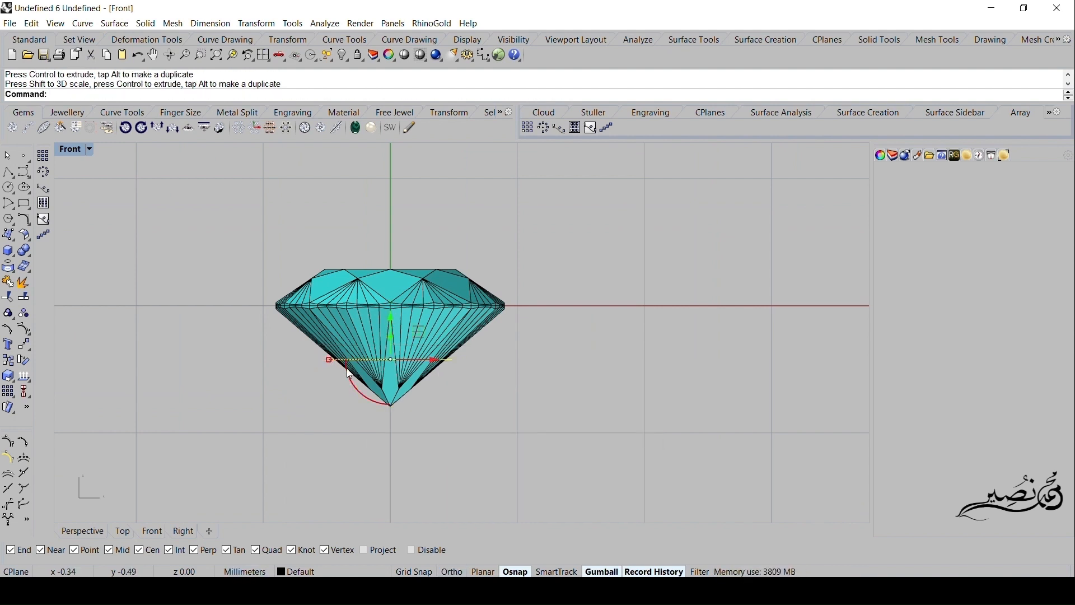
{"action": "scroll", "coordinate": [347, 369], "scroll_direction": "up", "scroll_amount": 5}
{"action": "scroll", "coordinate": [342, 371], "scroll_direction": "down", "scroll_amount": 6}
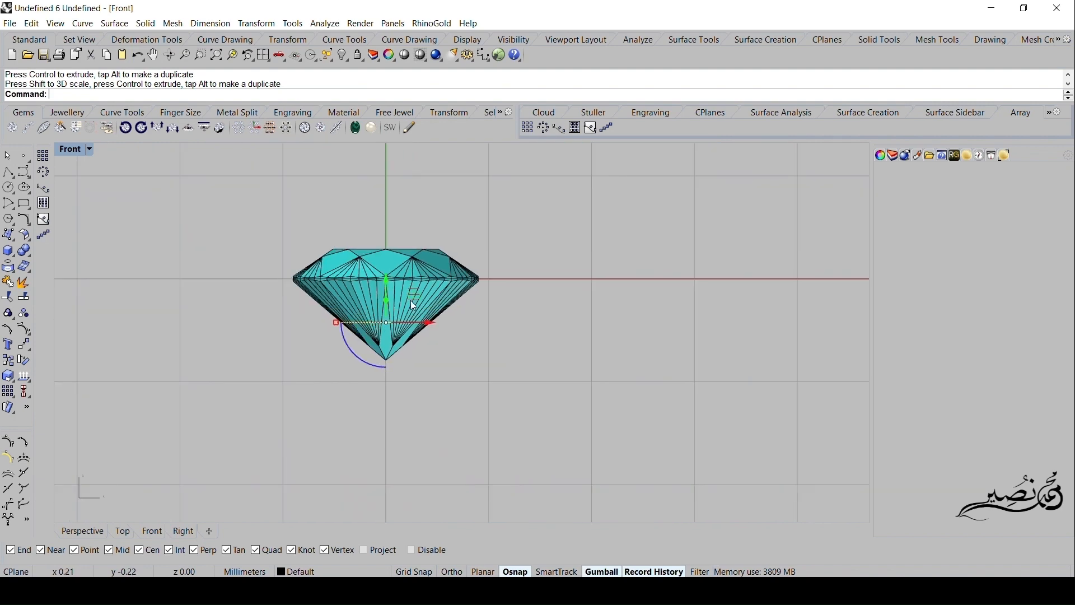
- Show all hidden objects and set the Front view to Shaded display
{"action": "left_click", "coordinate": [343, 55]}
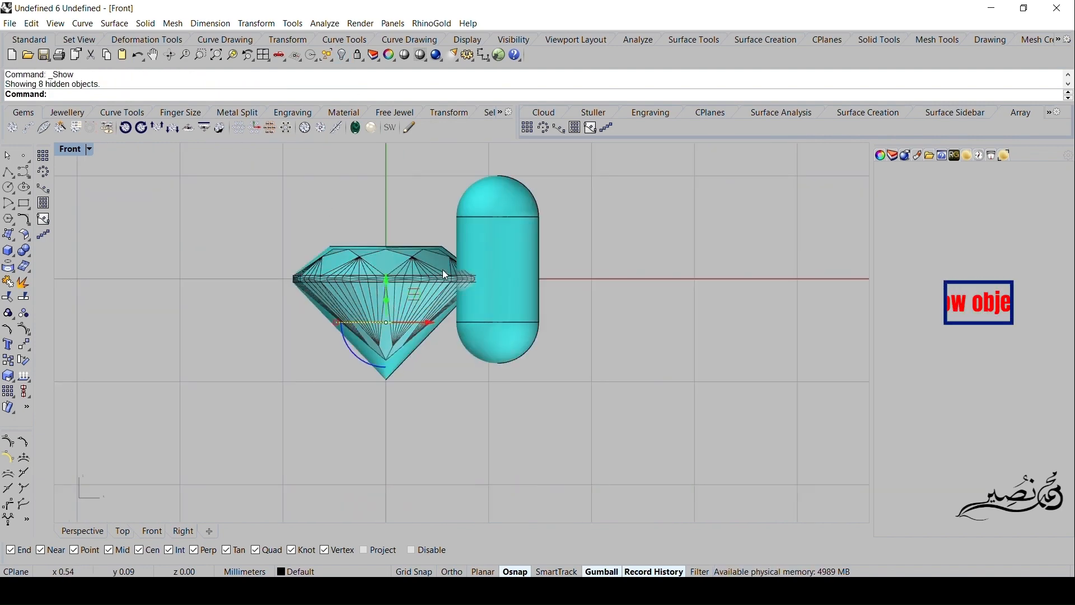
{"action": "scroll", "coordinate": [442, 270], "scroll_direction": "down", "scroll_amount": 3}
{"action": "right_click_drag", "start_coordinate": [502, 297], "coordinate": [493, 307]}
{"action": "scroll", "coordinate": [447, 314], "scroll_direction": "up", "scroll_amount": 4}
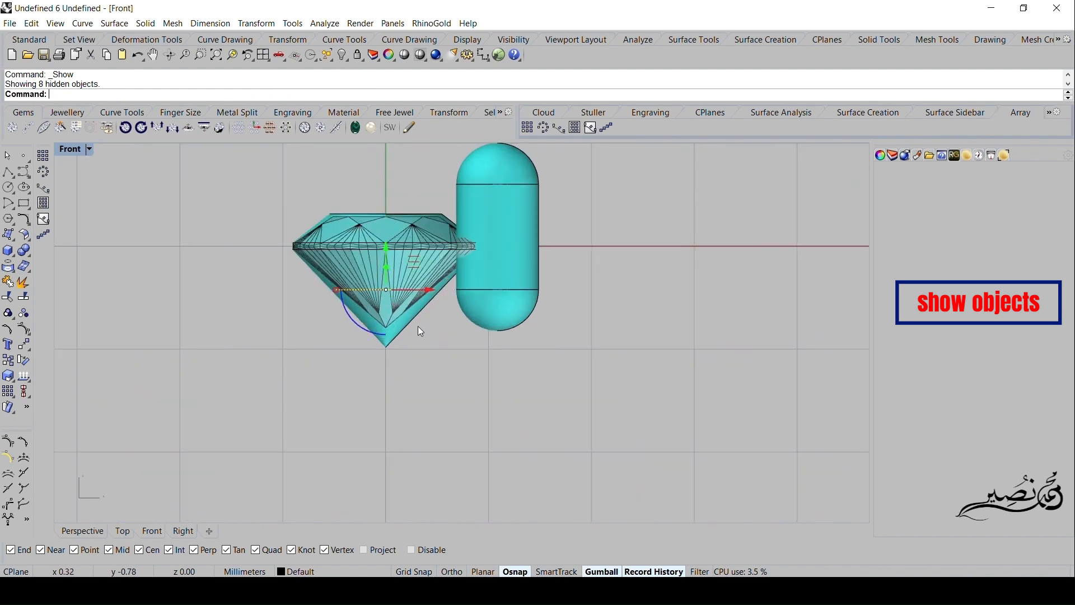
{"action": "left_click", "coordinate": [89, 149]}
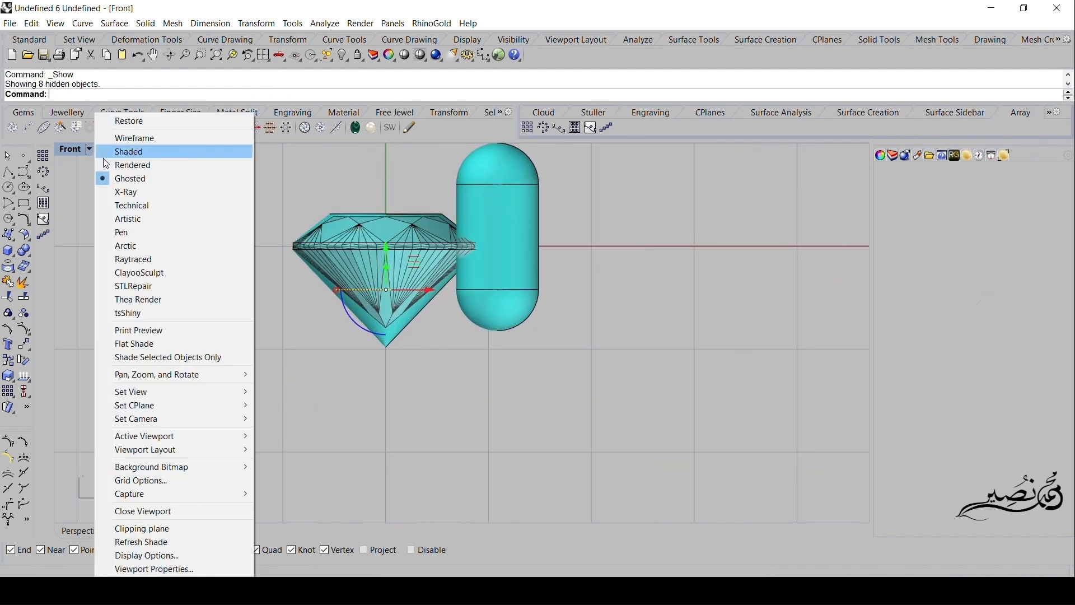
{"action": "left_click", "coordinate": [120, 151]}
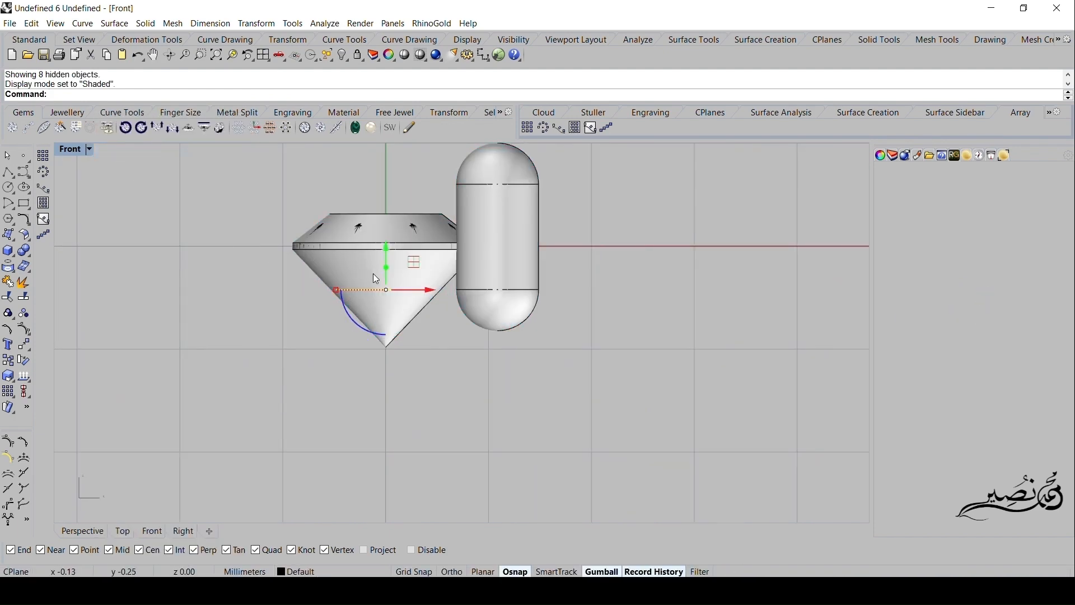
- Extrude the small circle below the girdle straight down about 2.5 mm into a cylinder
{"action": "scroll", "coordinate": [374, 277], "scroll_direction": "up", "scroll_amount": 3}
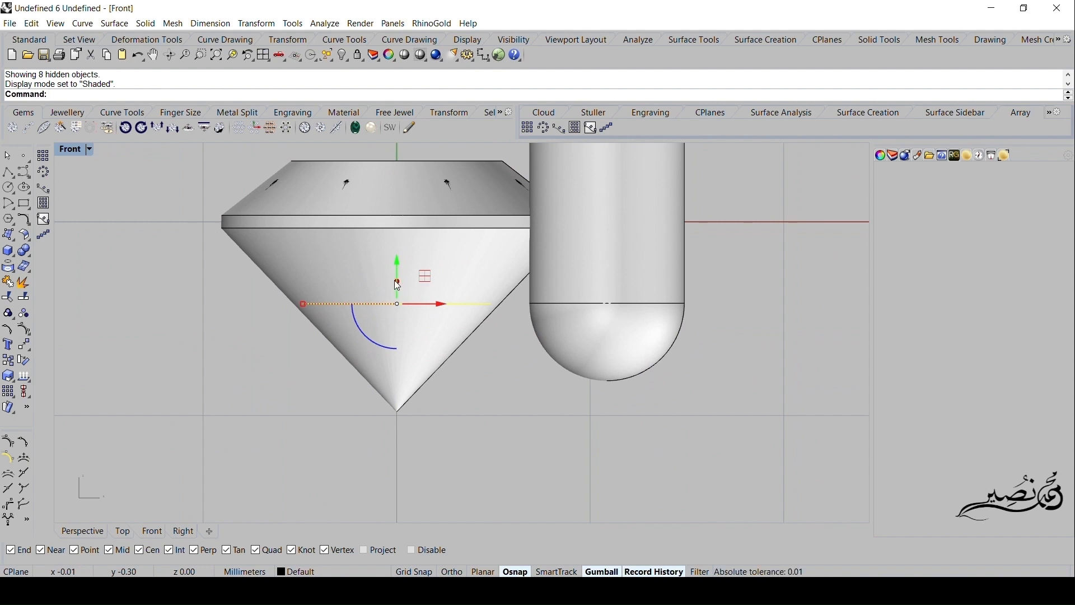
{"action": "left_click_drag", "start_coordinate": [398, 280], "coordinate": [375, 450]}
{"action": "scroll", "coordinate": [378, 405], "scroll_direction": "down", "scroll_amount": 6}
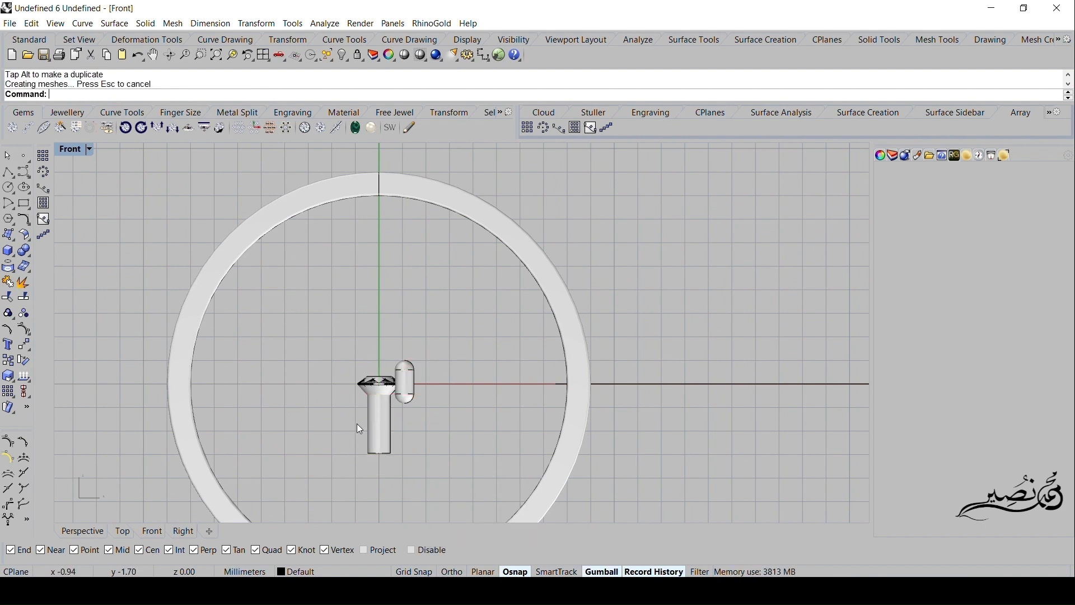
- Split the revolved cutter head around the gem using the drill cylinder below it as the cutting object
{"action": "scroll", "coordinate": [323, 395], "scroll_direction": "up", "scroll_amount": 6}
{"action": "left_click", "coordinate": [297, 371]}
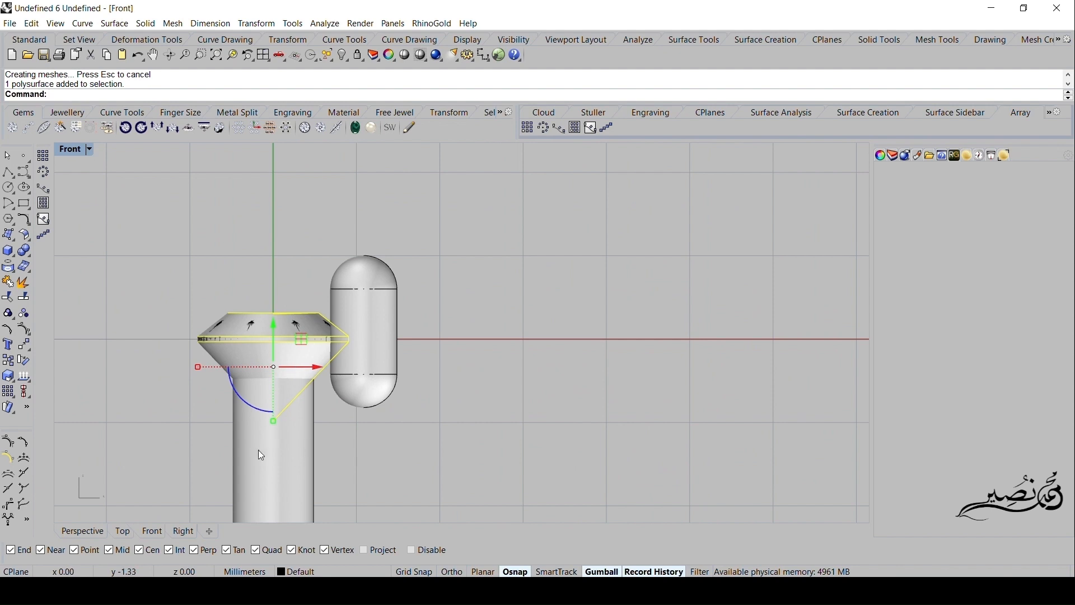
{"action": "right_click_drag", "start_coordinate": [142, 289], "coordinate": [187, 273]}
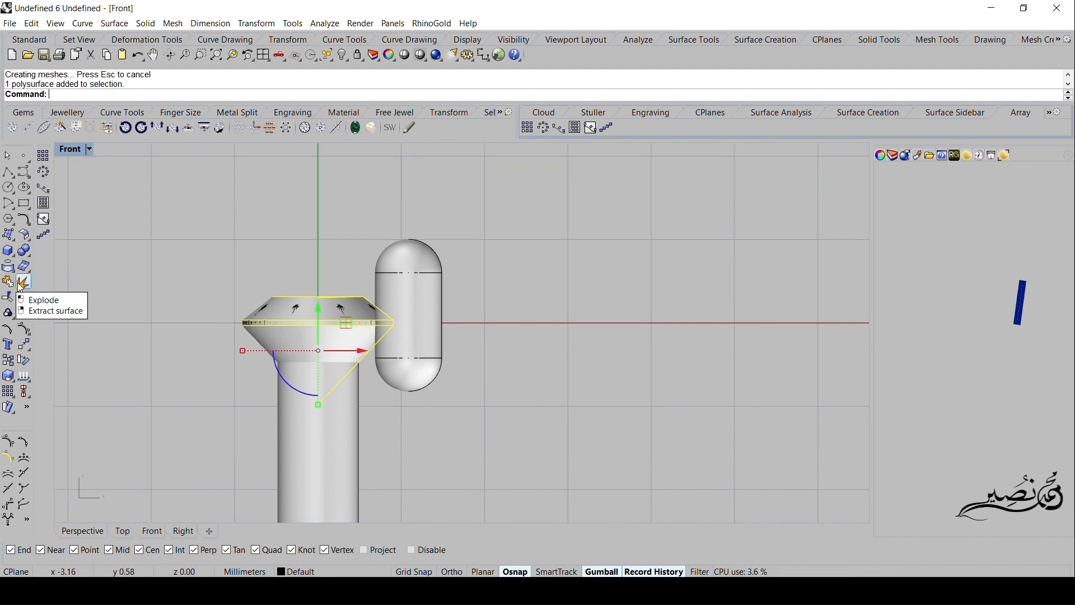
{"action": "left_click", "coordinate": [7, 297]}
{"action": "left_click", "coordinate": [324, 444]}
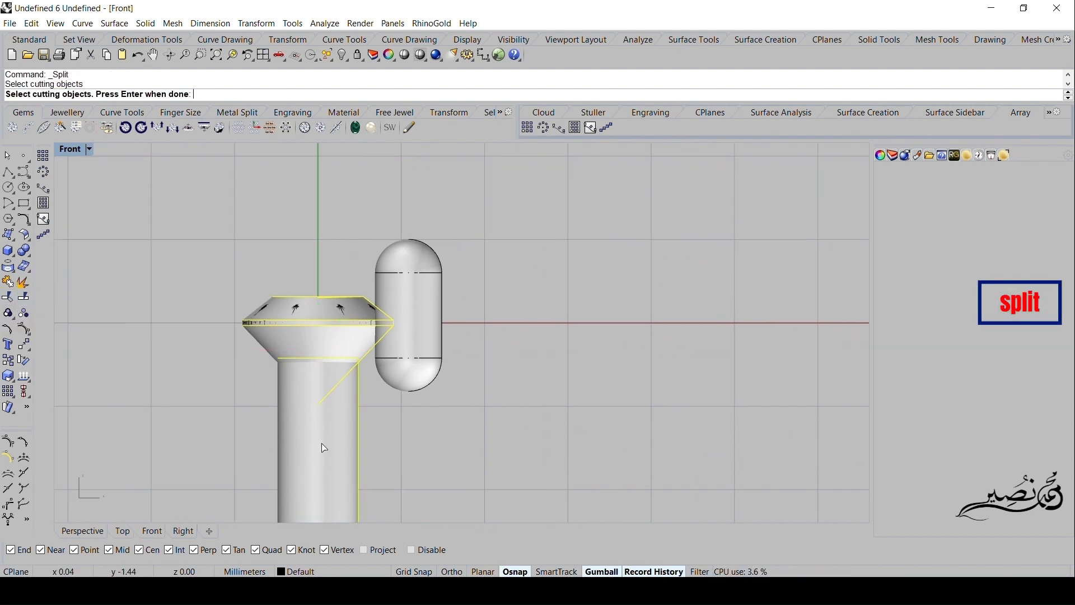
{"action": "key", "text": "Return"}
{"action": "left_click", "coordinate": [558, 347]}
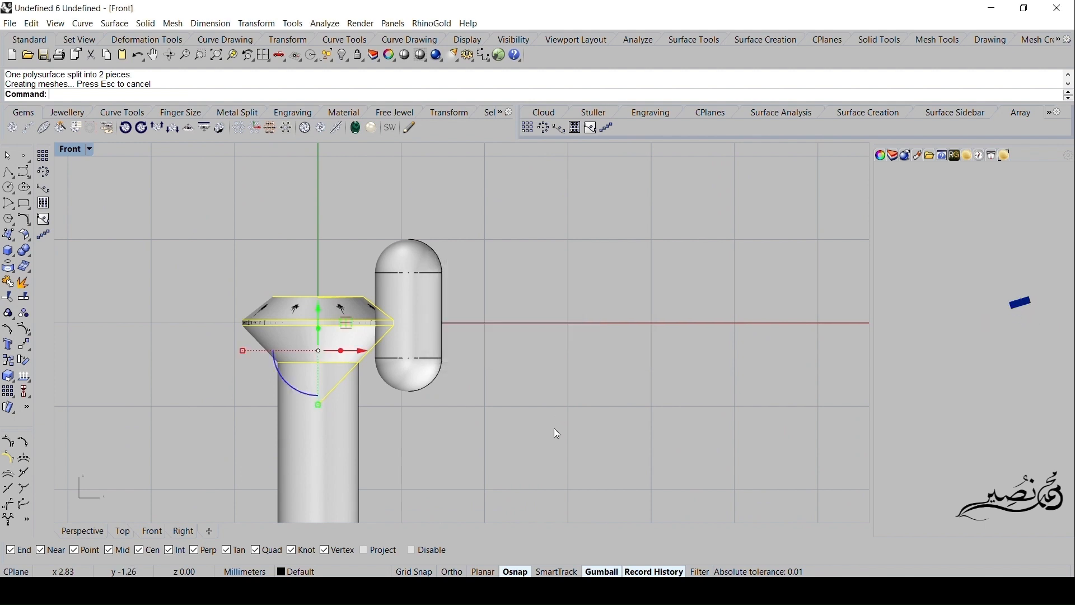
- Split the drill cylinder using the revolved cutter head as the cutting object, accepting the break in history
{"action": "left_click", "coordinate": [321, 416]}
{"action": "key", "text": "Return"}
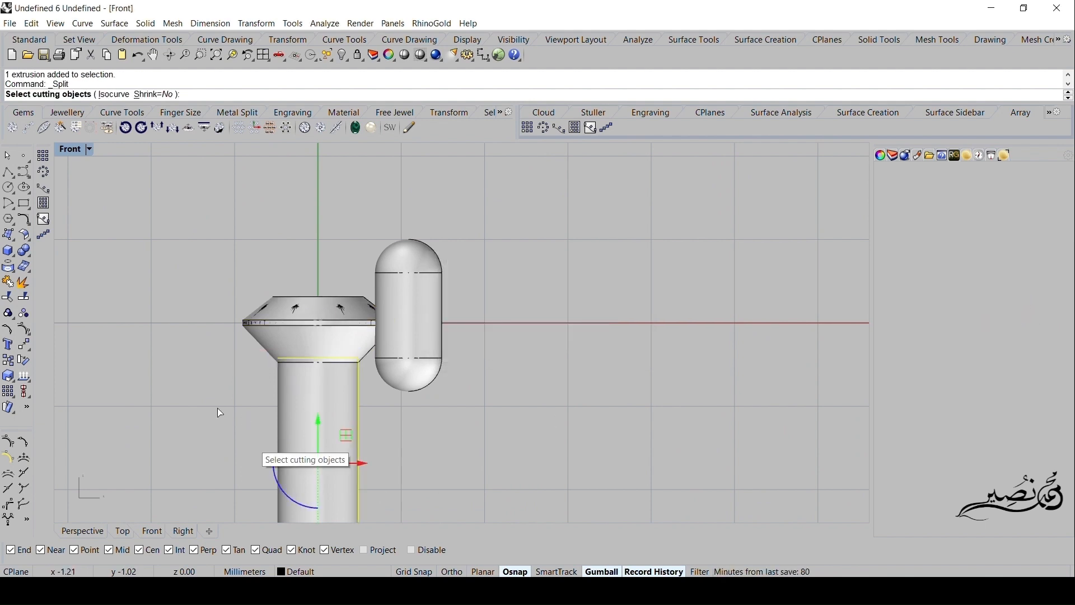
{"action": "left_click", "coordinate": [312, 351]}
{"action": "key", "text": "Return"}
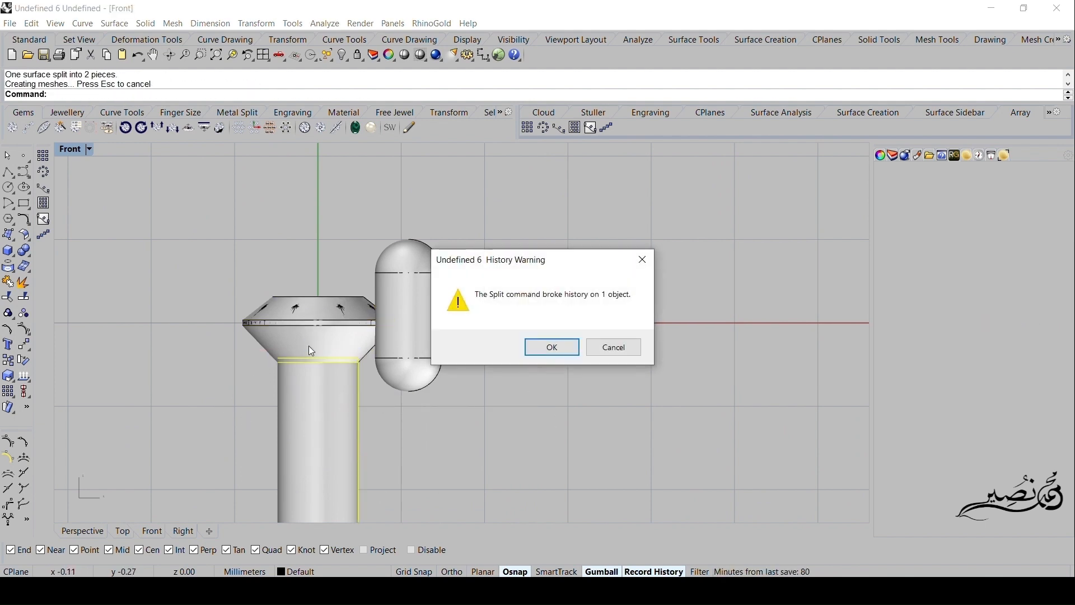
{"action": "left_click", "coordinate": [542, 346]}
- Join the cutter head and the cylinder into one polysurface and cap its open end
{"action": "left_click", "coordinate": [308, 402]}
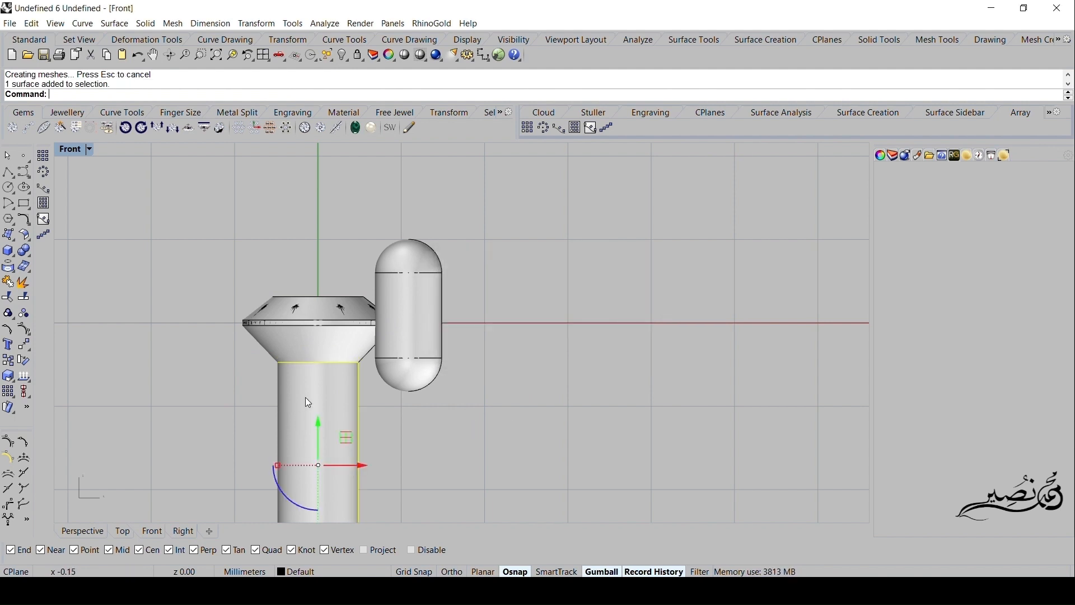
{"action": "left_click", "coordinate": [315, 339], "text": "shift"}
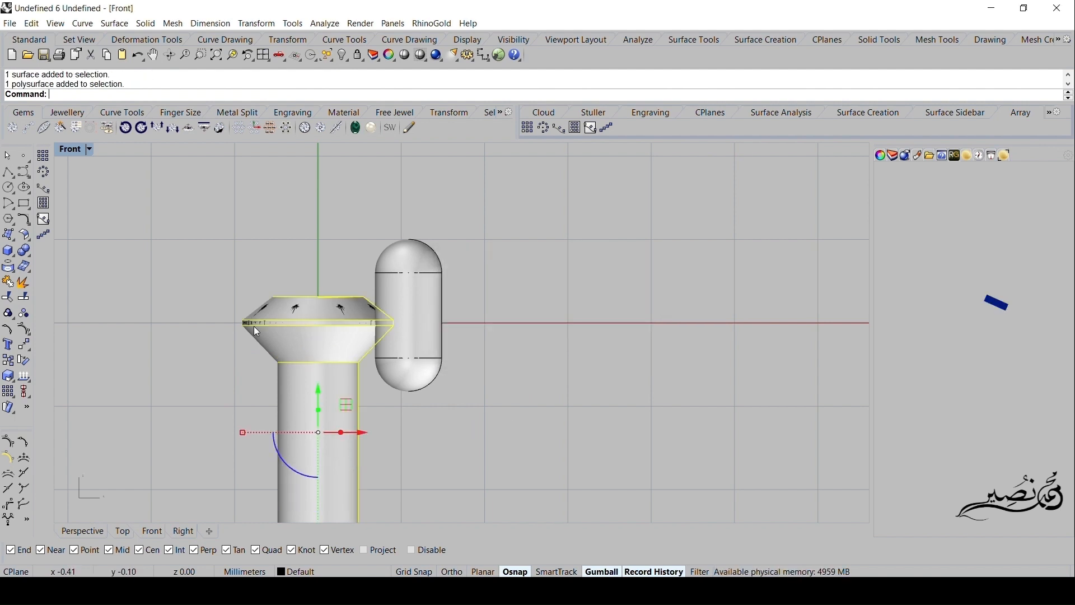
{"action": "left_click", "coordinate": [7, 282]}
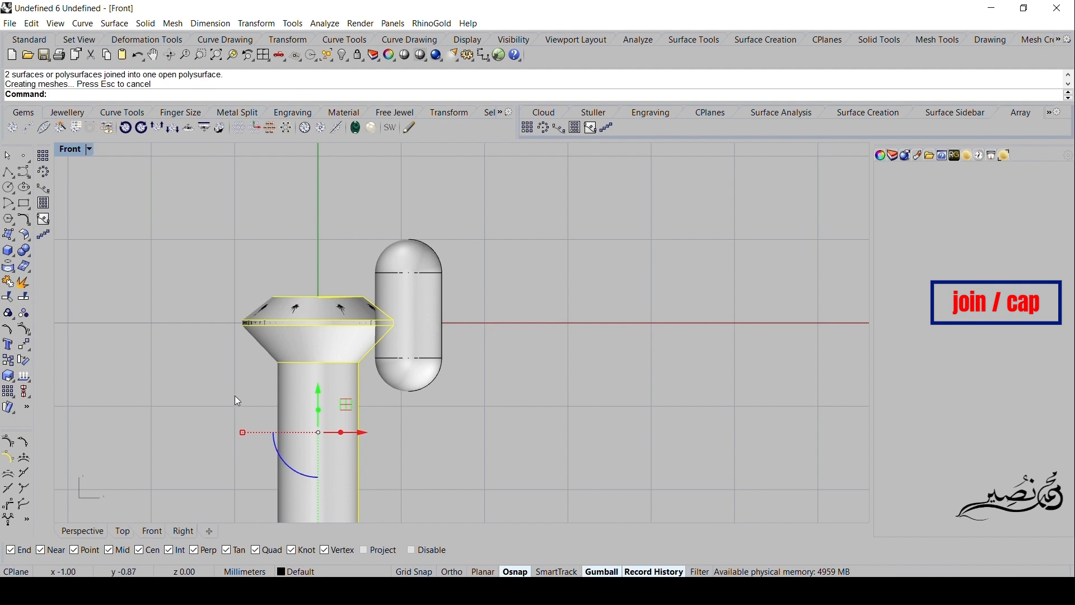
{"action": "type", "text": "Cap"}
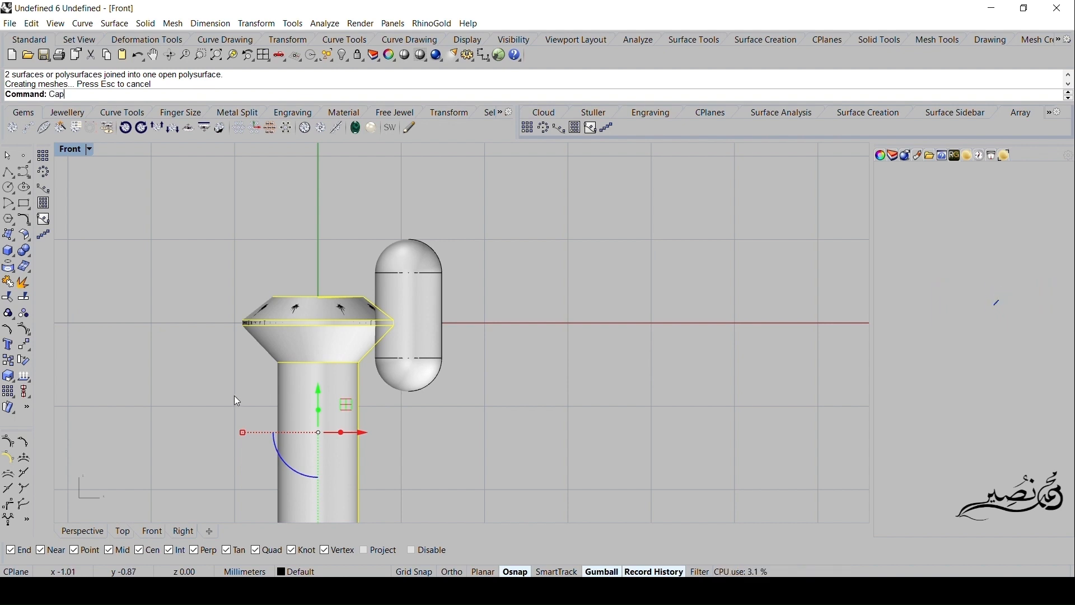
{"action": "key", "text": "Return"}
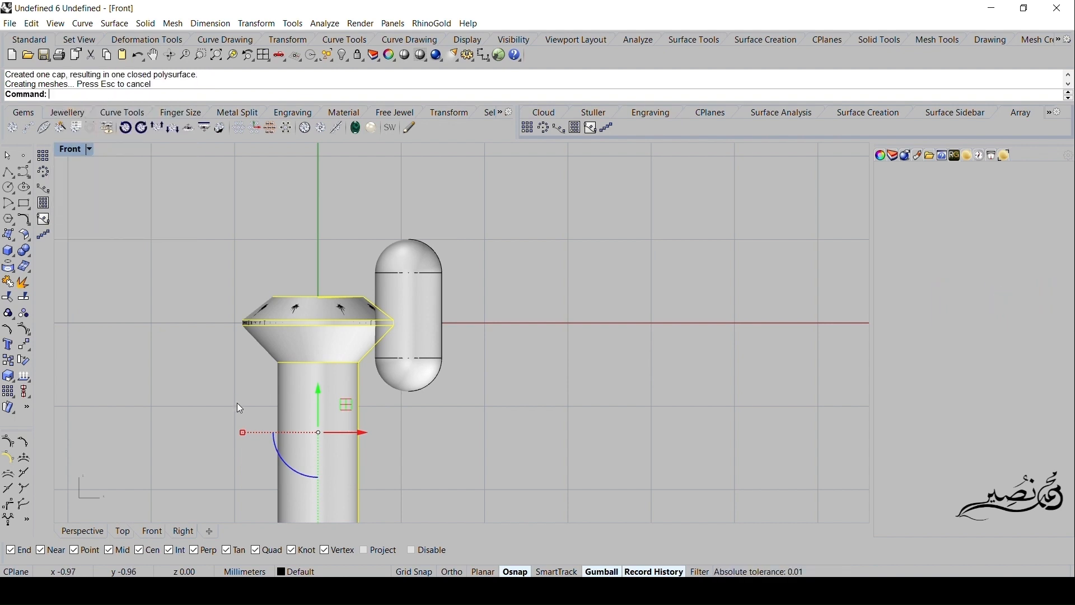
- Examine the joined gem cutter, prongs and ring band in the Front and Perspective views
{"action": "right_click_drag", "start_coordinate": [284, 402], "coordinate": [278, 338]}
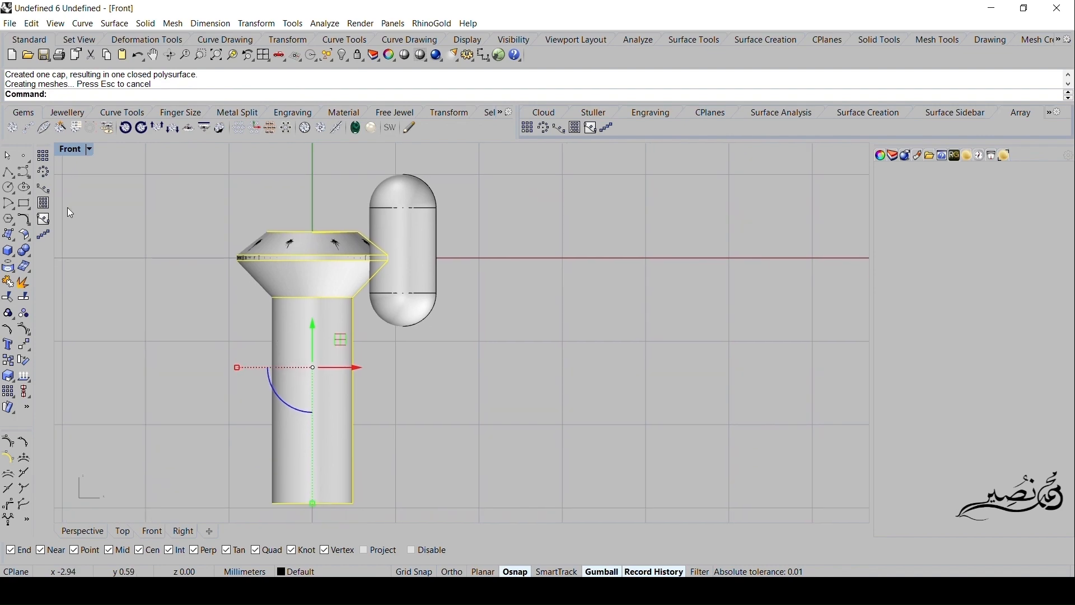
{"action": "double_click", "coordinate": [73, 150]}
{"action": "scroll", "coordinate": [728, 297], "scroll_direction": "down", "scroll_amount": 20}
{"action": "right_click_drag", "start_coordinate": [728, 297], "coordinate": [517, 181]}
{"action": "scroll", "coordinate": [659, 225], "scroll_direction": "up", "scroll_amount": 8}
{"action": "left_click", "coordinate": [700, 241]}
{"action": "scroll", "coordinate": [661, 242], "scroll_direction": "down", "scroll_amount": 12}
{"action": "double_click", "coordinate": [499, 151]}
{"action": "right_click_drag", "start_coordinate": [360, 516], "coordinate": [430, 345]}
{"action": "scroll", "coordinate": [455, 317], "scroll_direction": "up", "scroll_amount": 6}
{"action": "scroll", "coordinate": [425, 351], "scroll_direction": "down", "scroll_amount": 10}
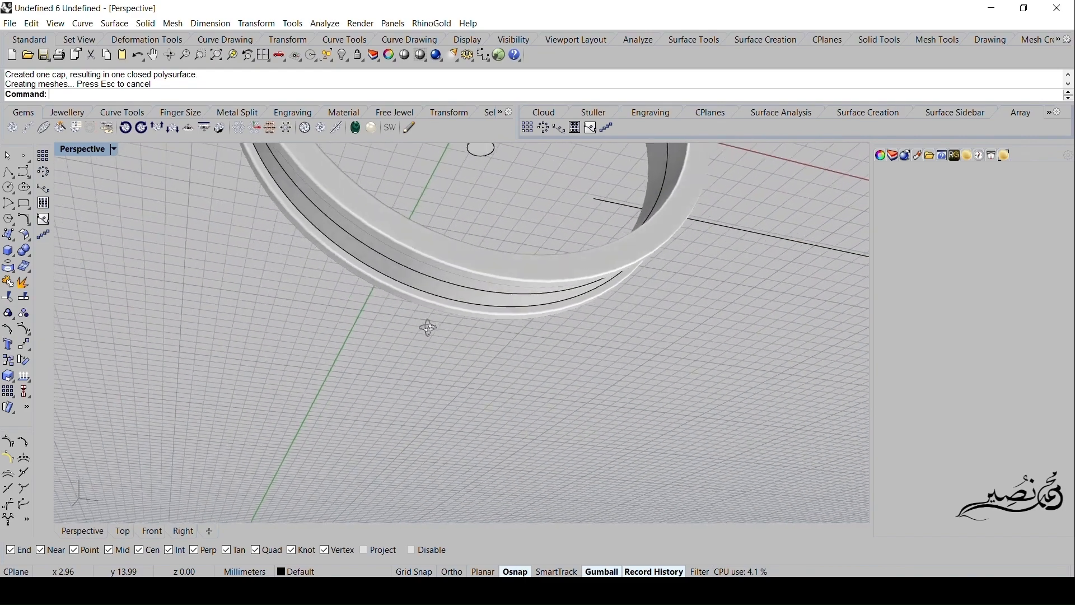
{"action": "right_click_drag", "start_coordinate": [412, 348], "coordinate": [367, 485]}
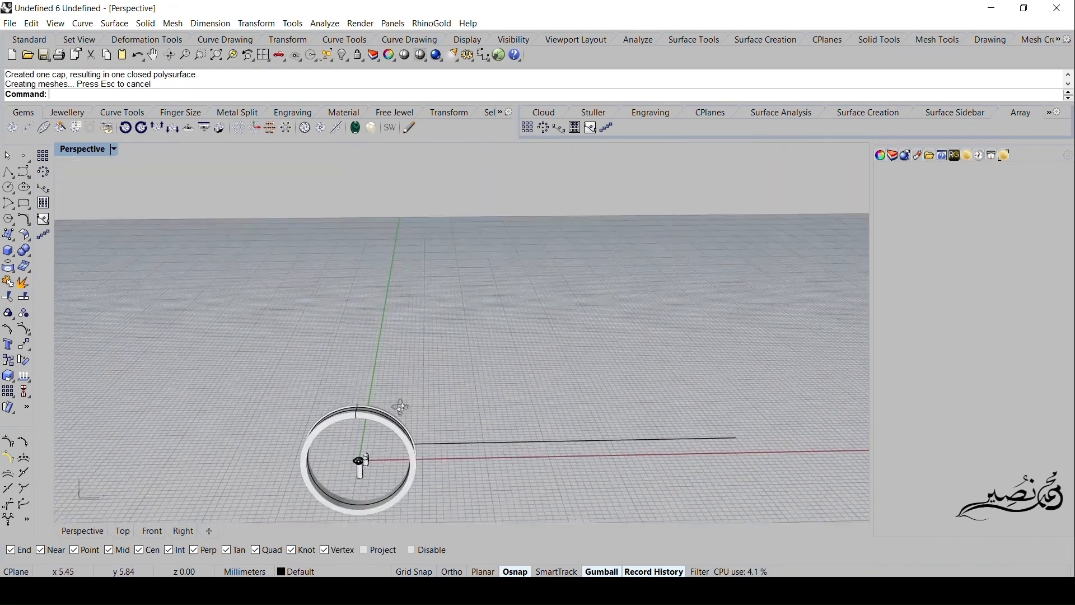
{"action": "scroll", "coordinate": [366, 485], "scroll_direction": "up", "scroll_amount": 5}
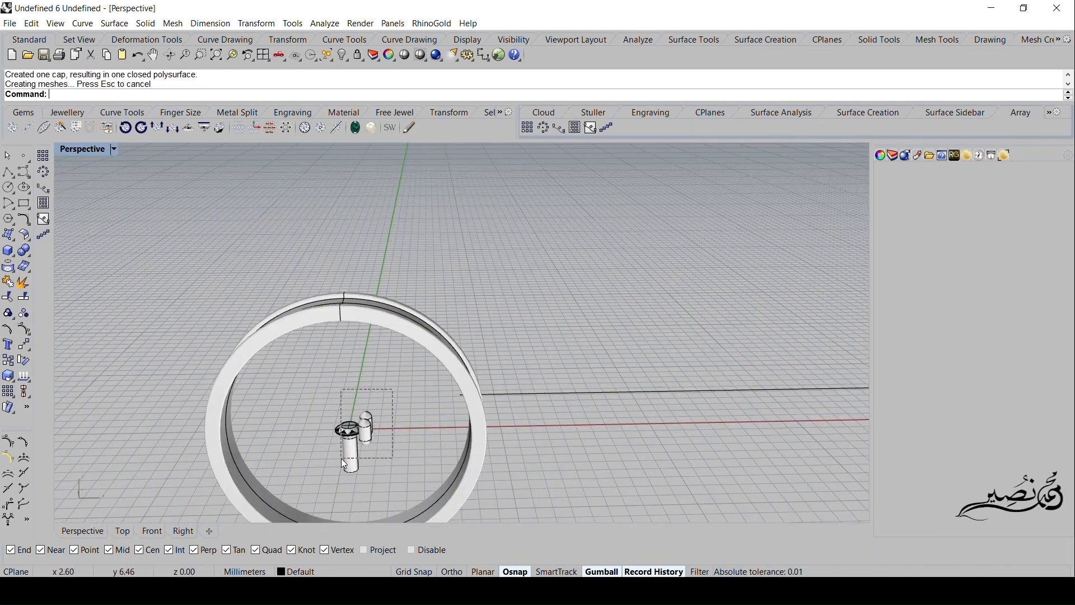
{"action": "left_click_drag", "start_coordinate": [327, 479], "coordinate": [325, 481]}
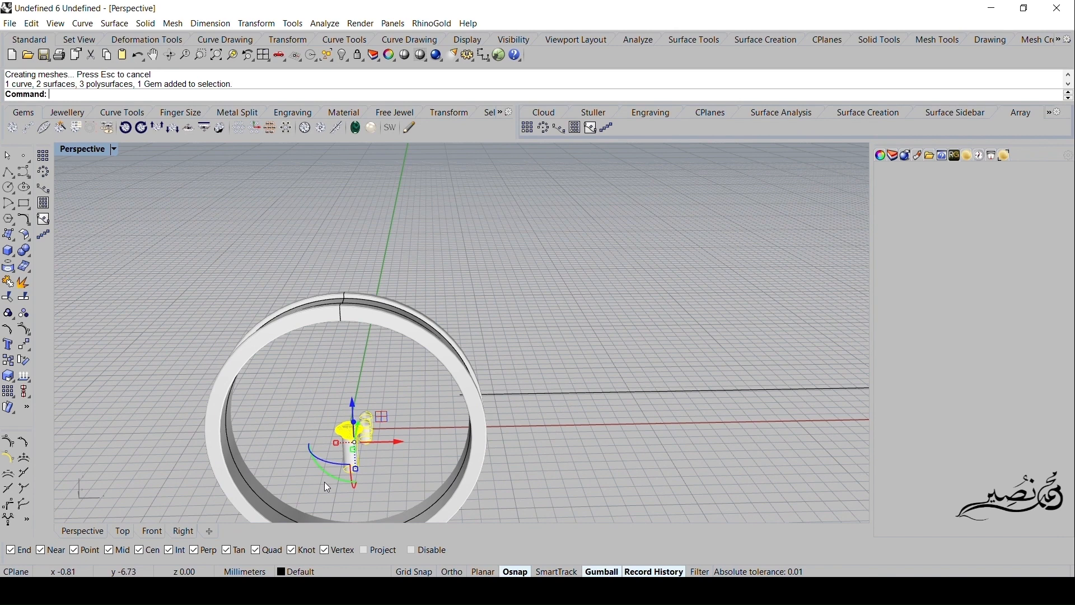
- Hide the joined gem cutter and delete the leftover cone piece around the gem's lower tip
{"action": "double_click", "coordinate": [82, 149]}
{"action": "left_click", "coordinate": [118, 399]}
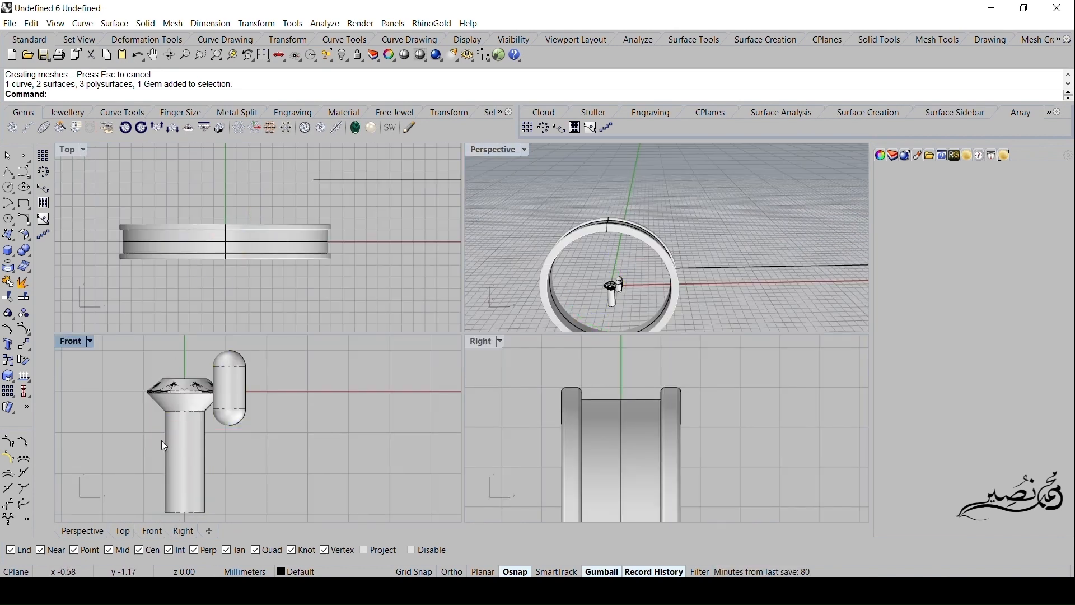
{"action": "left_click", "coordinate": [182, 440]}
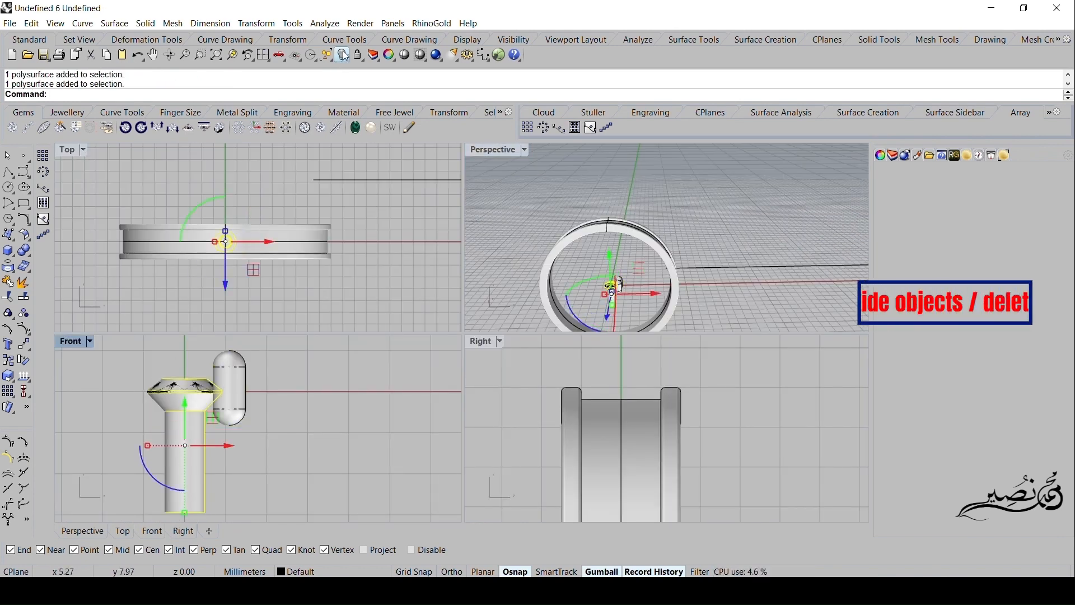
{"action": "key", "text": "ctrl+h"}
{"action": "left_click", "coordinate": [184, 418]}
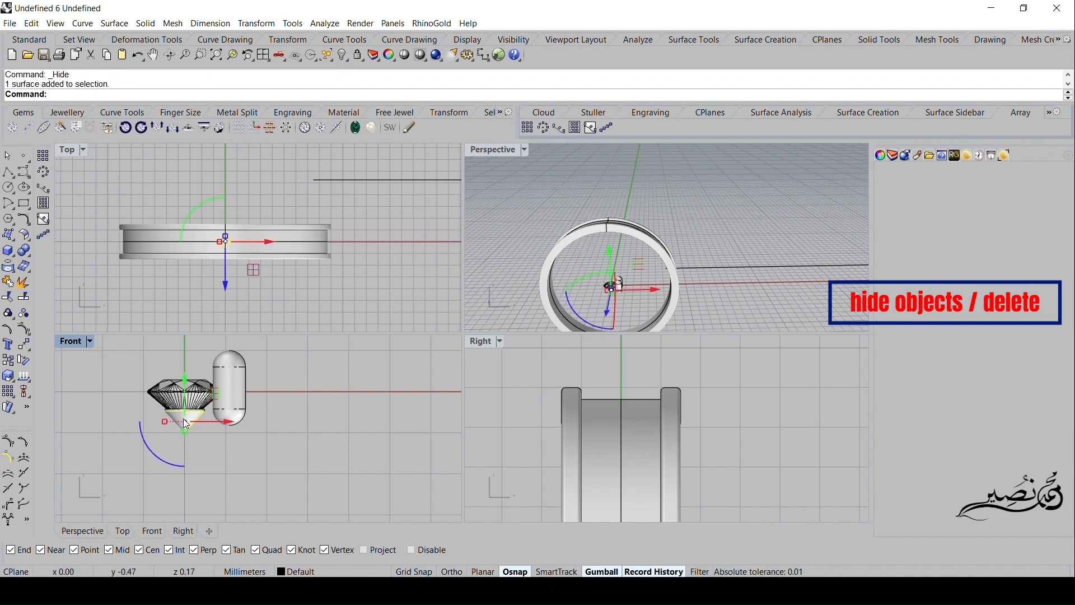
{"action": "key", "text": "Delete"}
- Delete the leftover thin cylinder slice and the small circle curve across the gem's lower part
{"action": "scroll", "coordinate": [179, 425], "scroll_direction": "up", "scroll_amount": 2}
{"action": "scroll", "coordinate": [182, 419], "scroll_direction": "up", "scroll_amount": 3}
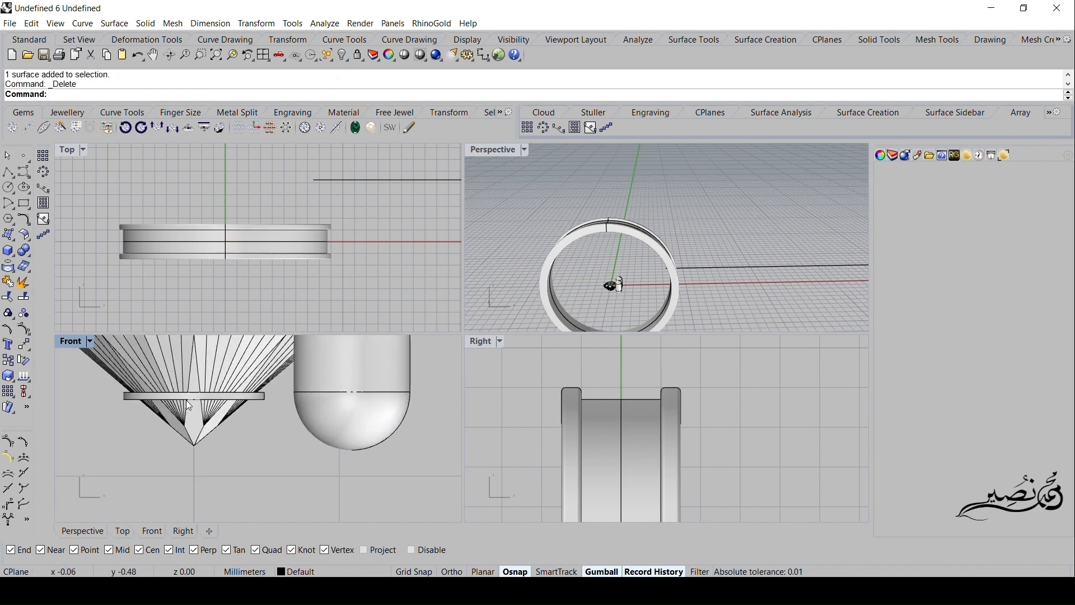
{"action": "left_click", "coordinate": [186, 398]}
{"action": "key", "text": "Delete"}
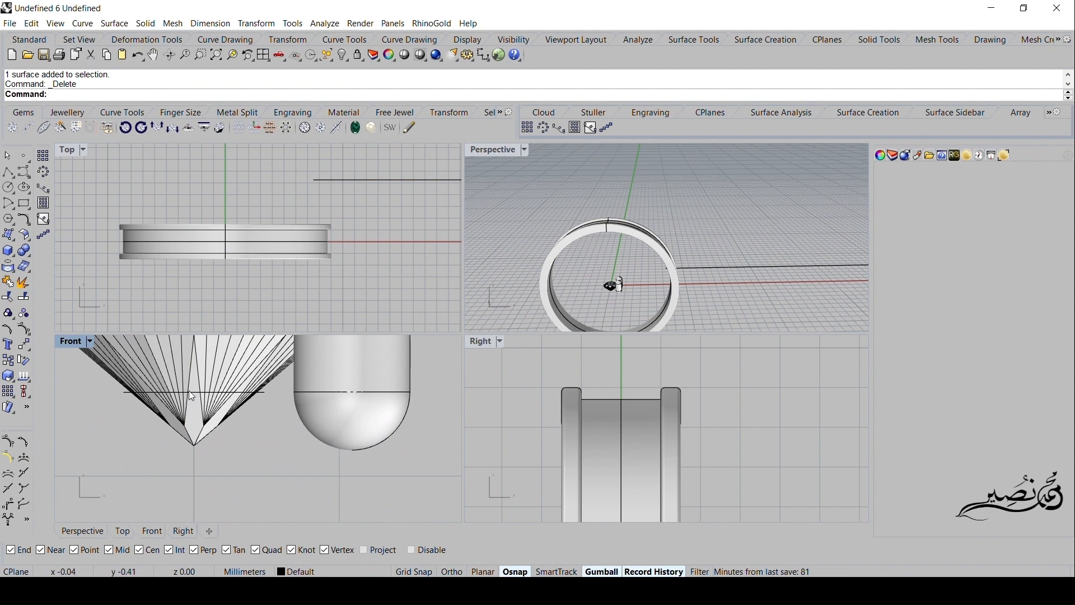
{"action": "left_click", "coordinate": [190, 391]}
{"action": "key", "text": "Delete"}
- Show the hidden gem cutter again and hide the ring band together with its two curves
{"action": "scroll", "coordinate": [189, 391], "scroll_direction": "down", "scroll_amount": 3}
{"action": "right_click_drag", "start_coordinate": [167, 413], "coordinate": [239, 439]}
{"action": "scroll", "coordinate": [239, 440], "scroll_direction": "down", "scroll_amount": 1}
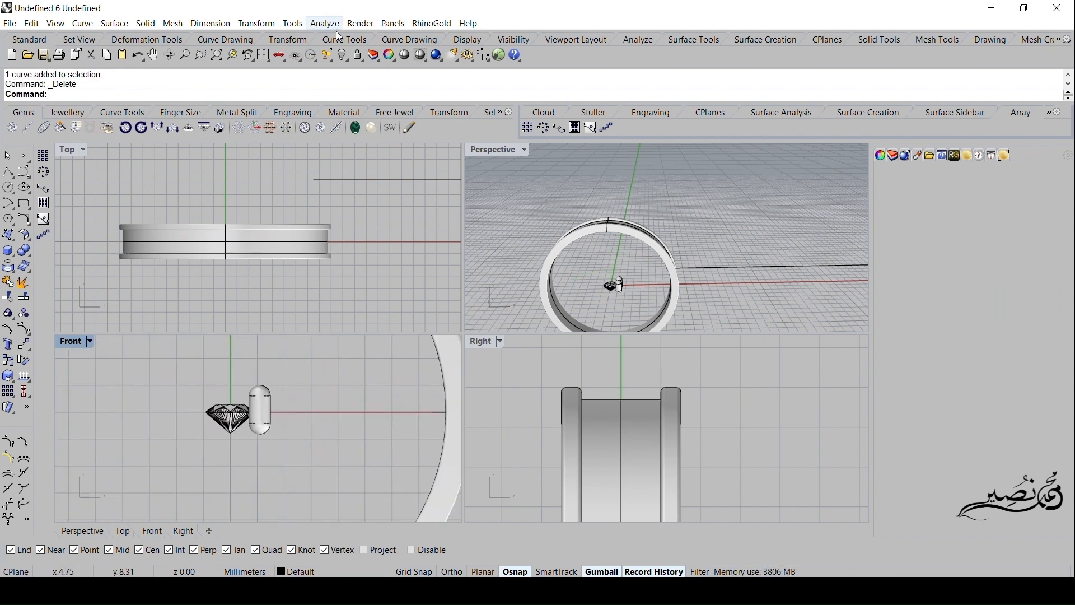
{"action": "right_click", "coordinate": [343, 55]}
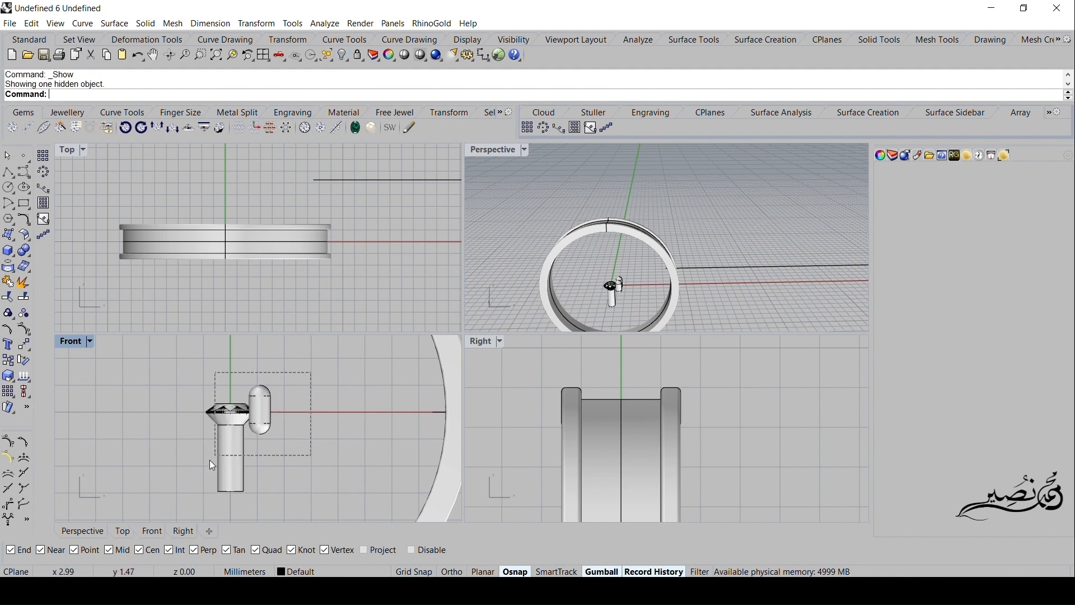
{"action": "left_click_drag", "start_coordinate": [186, 503], "coordinate": [185, 500]}
{"action": "right_click_drag", "start_coordinate": [174, 300], "coordinate": [167, 303]}
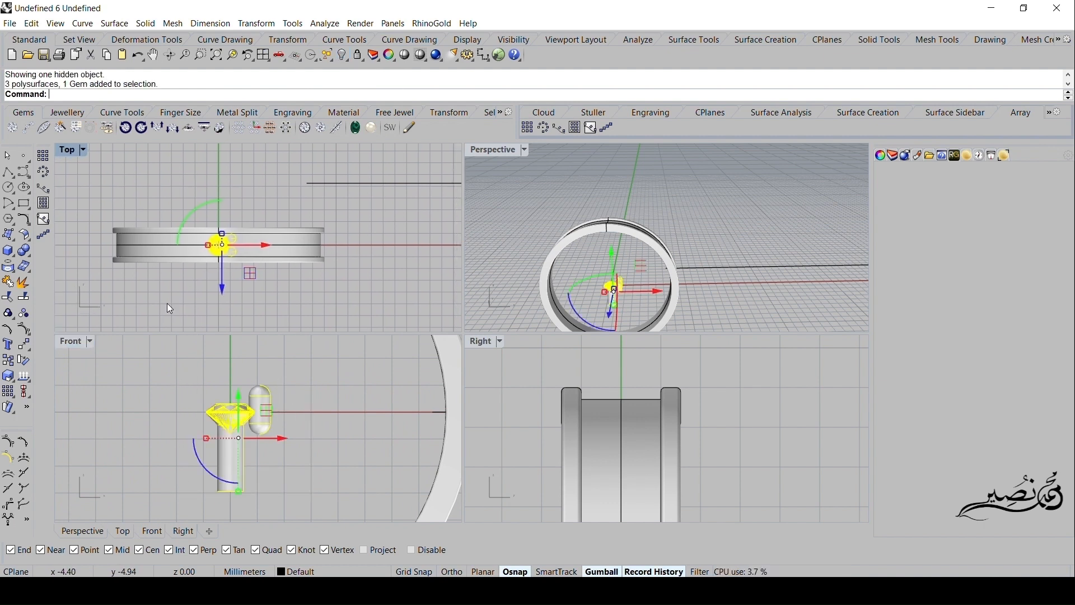
{"action": "left_click", "coordinate": [152, 198]}
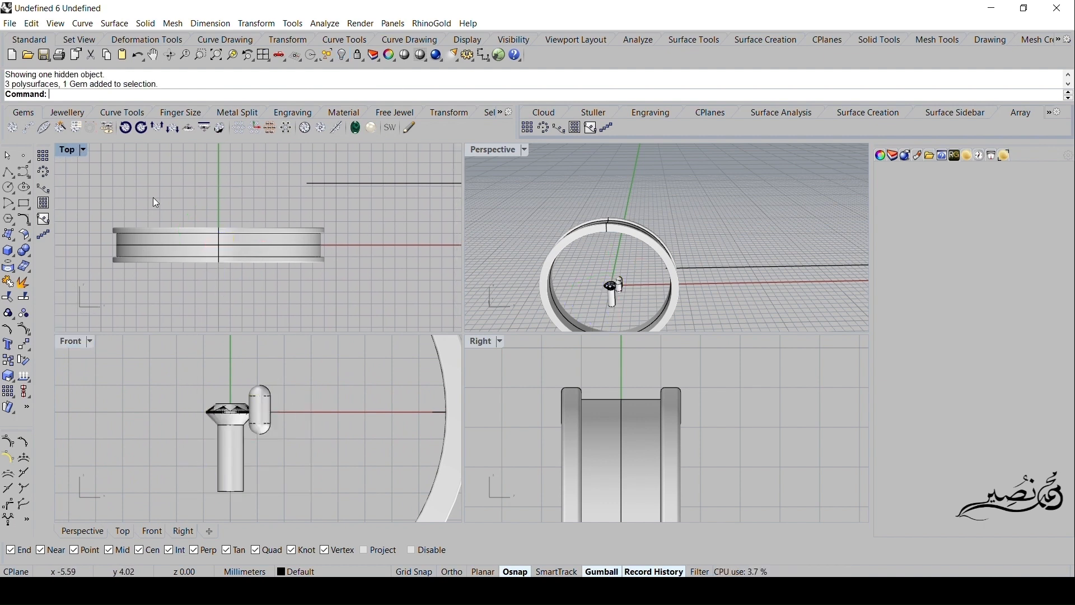
{"action": "left_click_drag", "start_coordinate": [175, 193], "coordinate": [107, 298]}
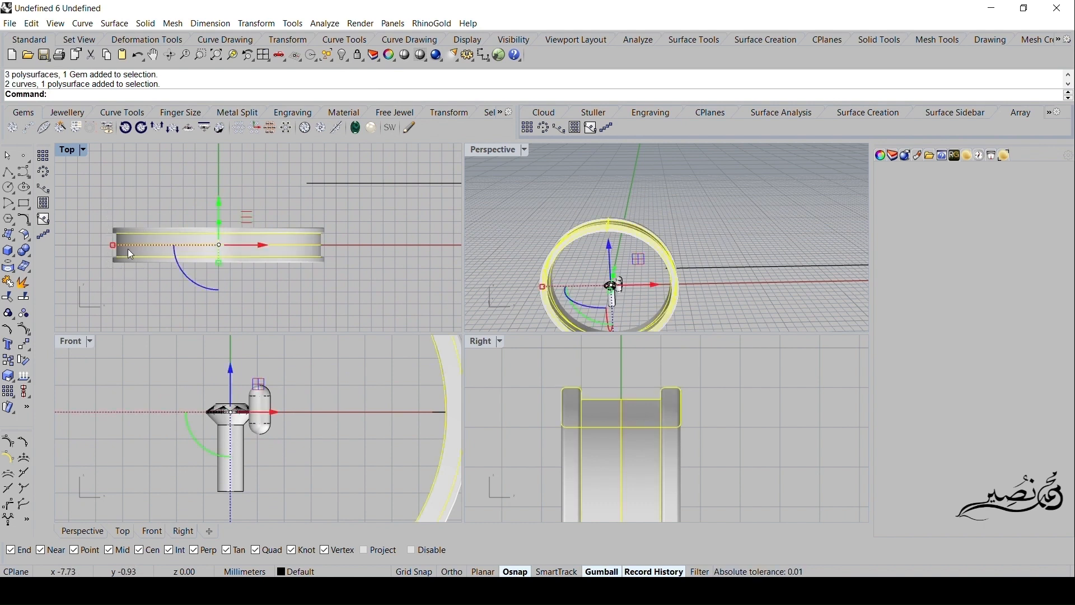
{"action": "left_click", "coordinate": [312, 56]}
- Delete the ring band's channel profile curve, accepting the break in history
{"action": "left_click_drag", "start_coordinate": [183, 296], "coordinate": [205, 294]}
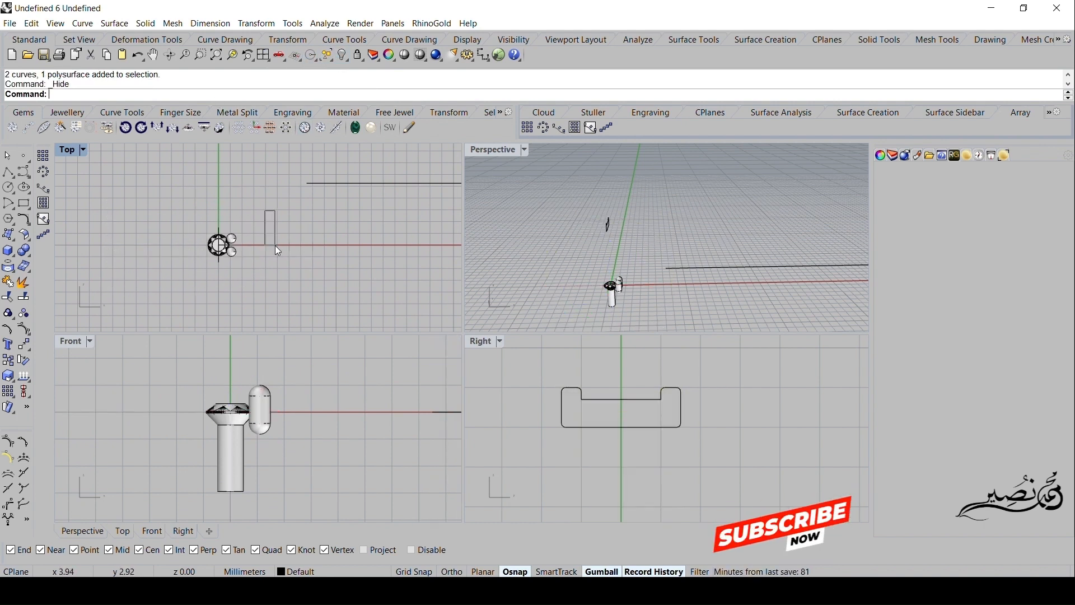
{"action": "left_click_drag", "start_coordinate": [708, 184], "coordinate": [572, 234]}
{"action": "key", "text": "Delete"}
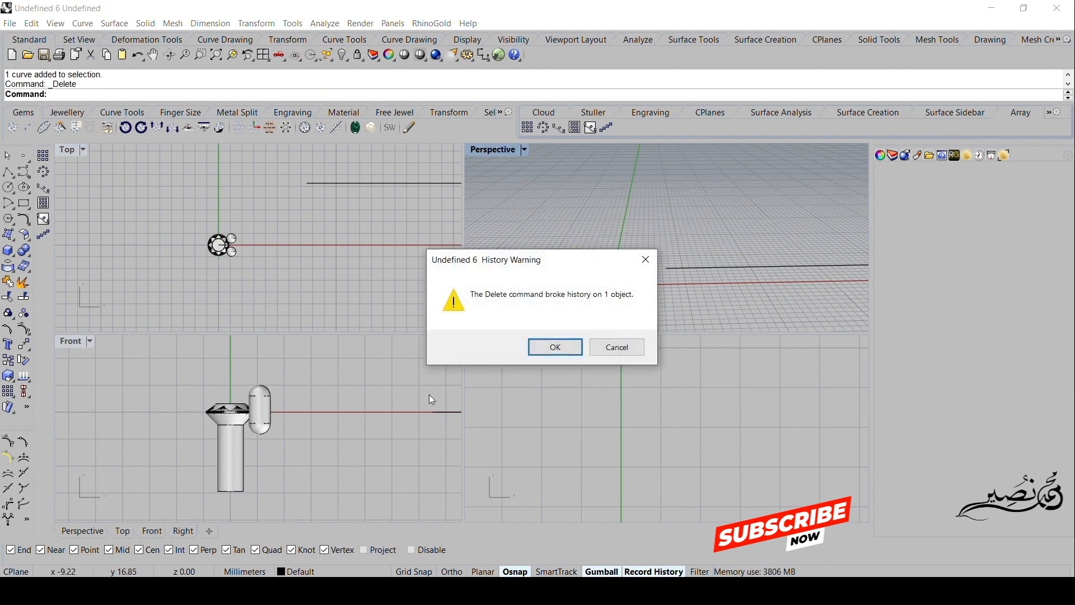
{"action": "left_click", "coordinate": [580, 346]}
- Move the gem, both prongs and the cutter together onto the start of the long straight line in the Top view
{"action": "left_click_drag", "start_coordinate": [304, 368], "coordinate": [192, 505]}
{"action": "right_click_drag", "start_coordinate": [203, 273], "coordinate": [159, 286]}
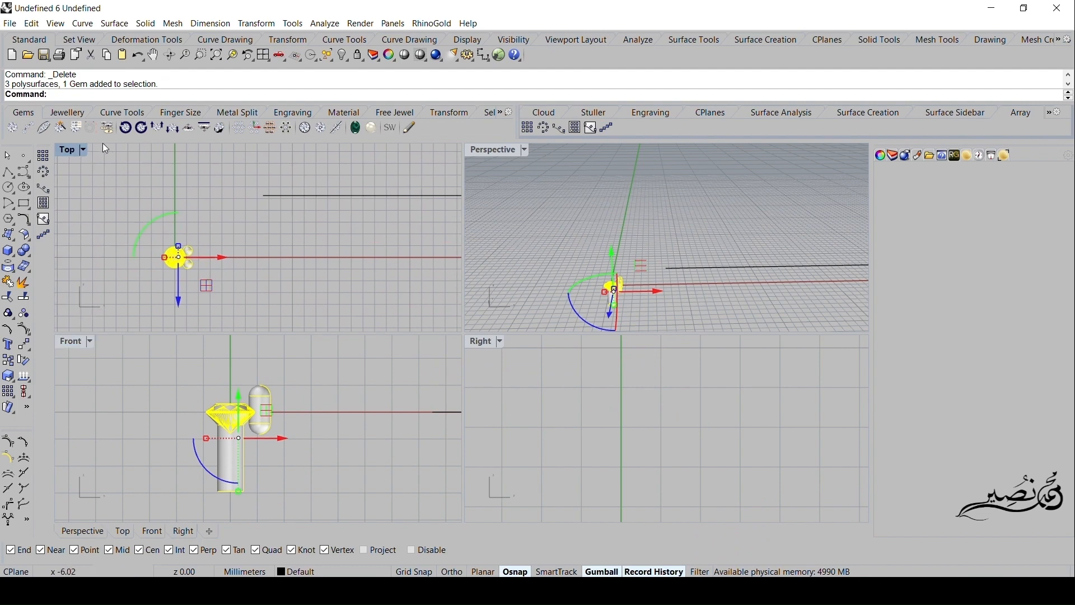
{"action": "double_click", "coordinate": [68, 151]}
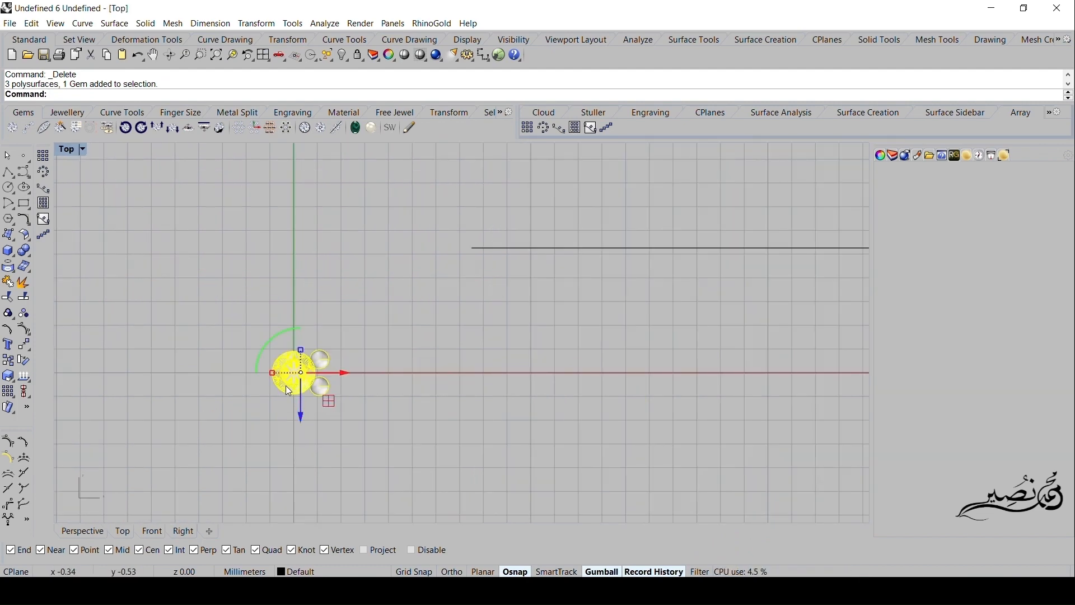
{"action": "left_click_drag", "start_coordinate": [303, 376], "coordinate": [501, 248]}
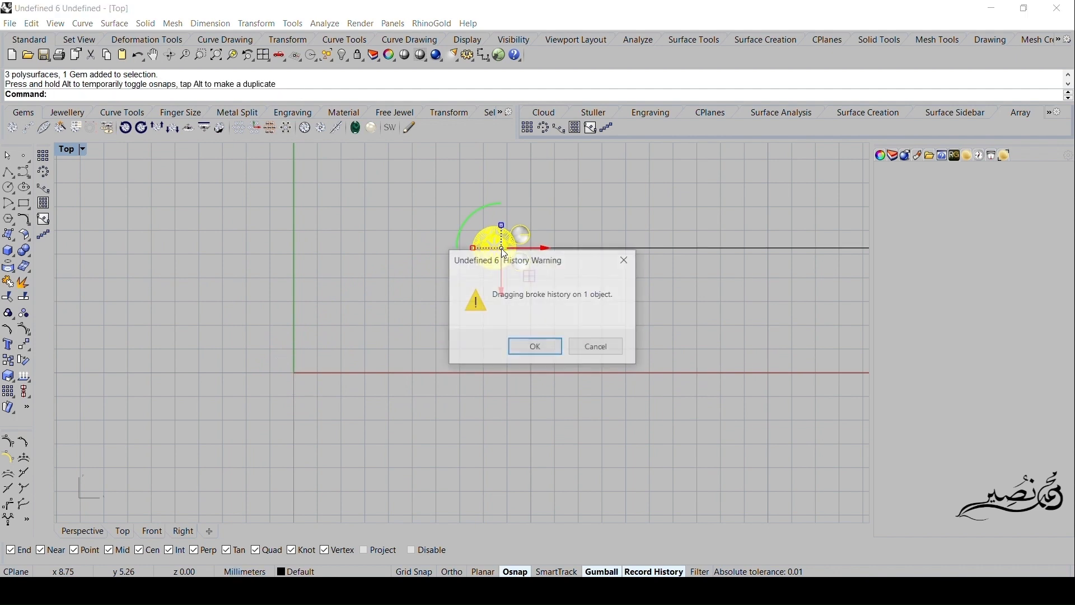
{"action": "left_click", "coordinate": [518, 344]}
{"action": "right_click_drag", "start_coordinate": [500, 270], "coordinate": [472, 311]}
{"action": "scroll", "coordinate": [473, 311], "scroll_direction": "up", "scroll_amount": 8}
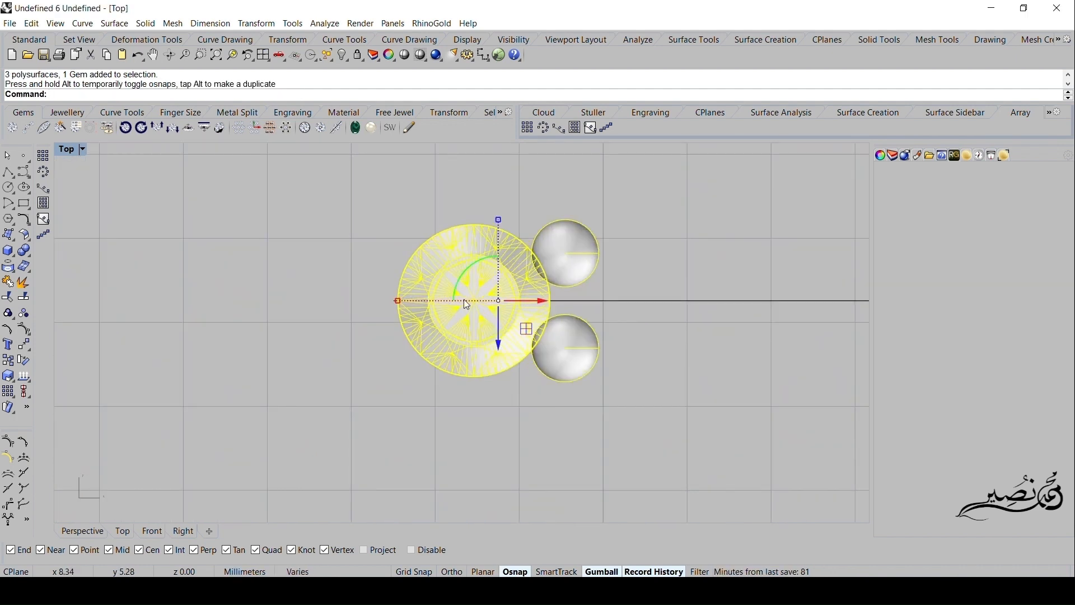
{"action": "left_click_drag", "start_coordinate": [571, 303], "coordinate": [567, 302]}
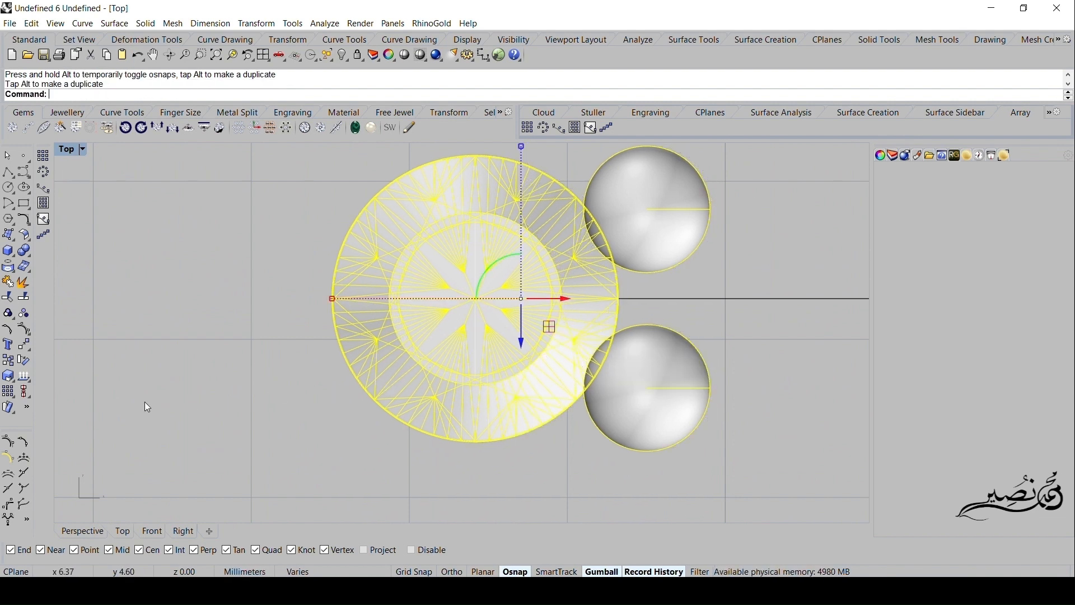
- Array the selected gem, prongs and cutter along the long straight line with Array along curve
{"action": "left_click", "coordinate": [13, 397]}
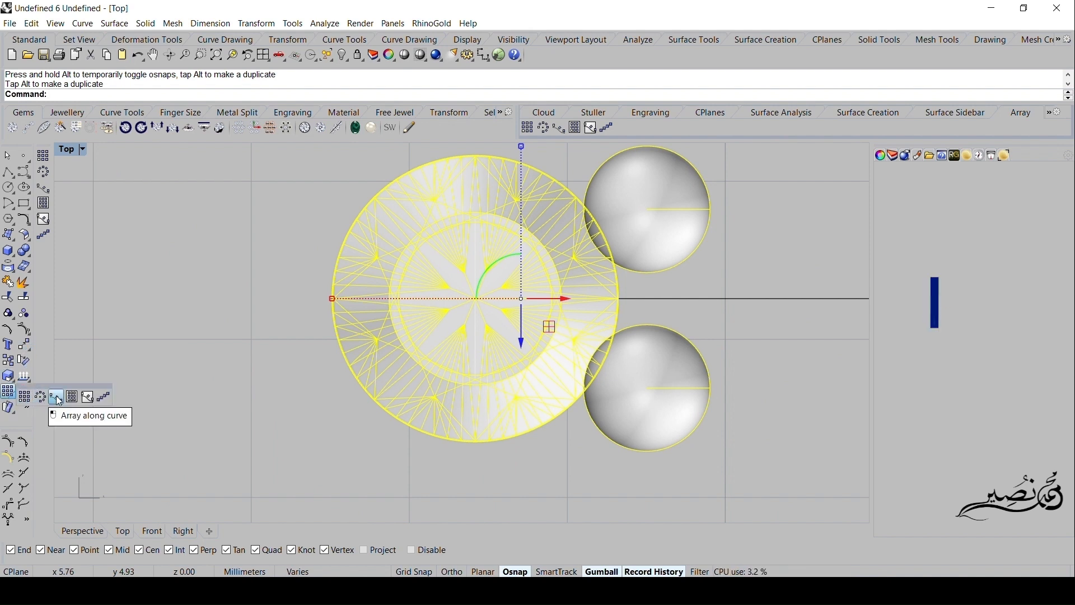
{"action": "left_click", "coordinate": [54, 398]}
{"action": "left_click", "coordinate": [725, 299]}
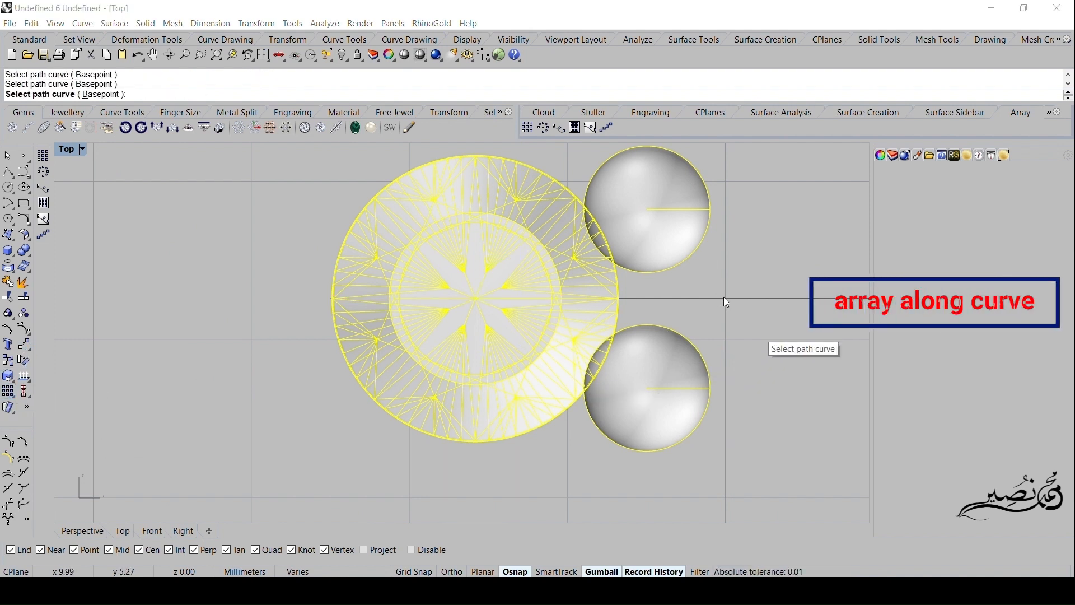
{"action": "left_click", "coordinate": [576, 357]}
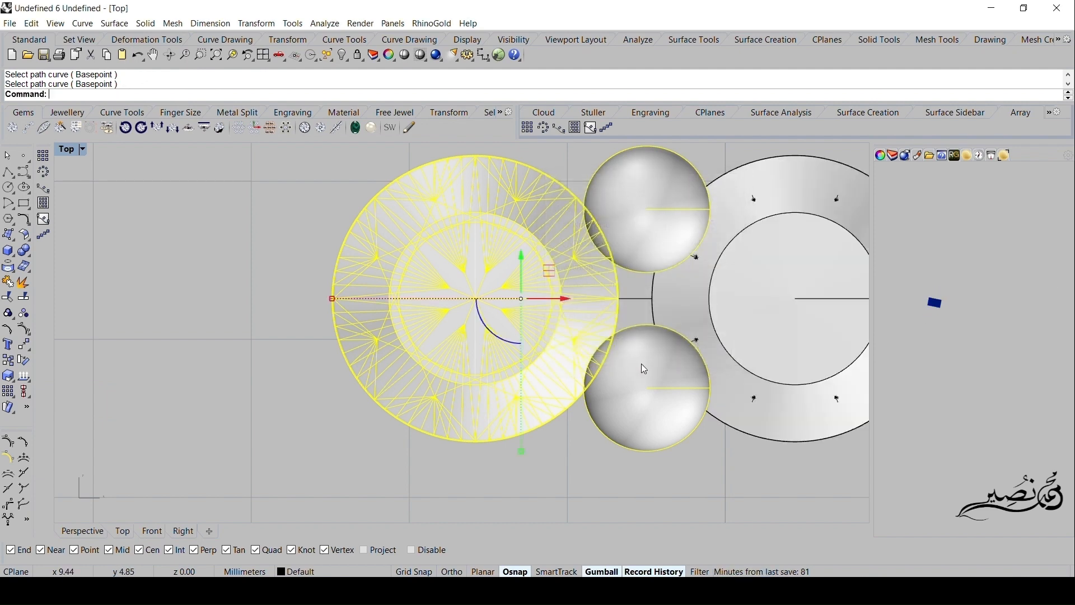
- Delete the last arrayed gem, its cutter and both its prongs beyond the far end of the straight line
{"action": "right_click_drag", "start_coordinate": [655, 367], "coordinate": [519, 372]}
{"action": "scroll", "coordinate": [518, 372], "scroll_direction": "down", "scroll_amount": 8}
{"action": "scroll", "coordinate": [506, 377], "scroll_direction": "down", "scroll_amount": 6}
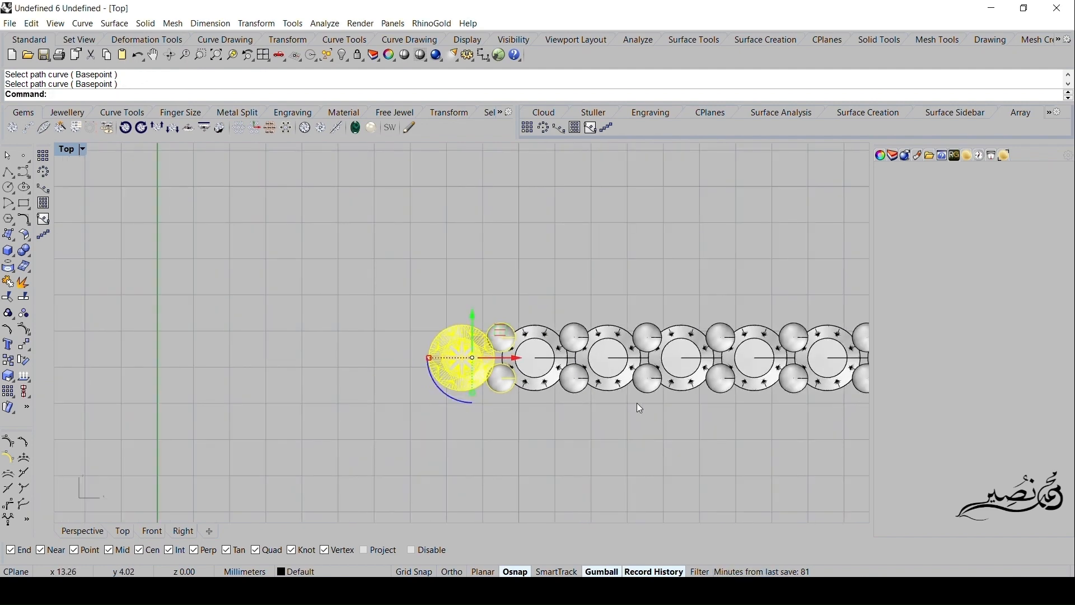
{"action": "right_click_drag", "start_coordinate": [637, 402], "coordinate": [399, 390]}
{"action": "scroll", "coordinate": [631, 389], "scroll_direction": "down", "scroll_amount": 10}
{"action": "right_click_drag", "start_coordinate": [681, 395], "coordinate": [397, 395]}
{"action": "right_click_drag", "start_coordinate": [868, 402], "coordinate": [568, 405]}
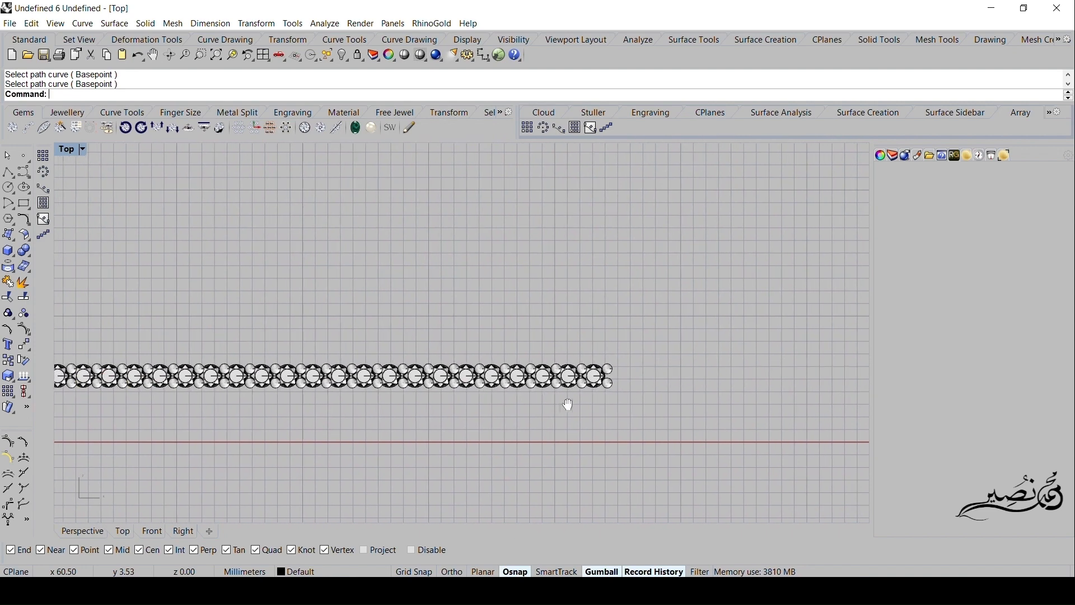
{"action": "scroll", "coordinate": [569, 403], "scroll_direction": "up", "scroll_amount": 15}
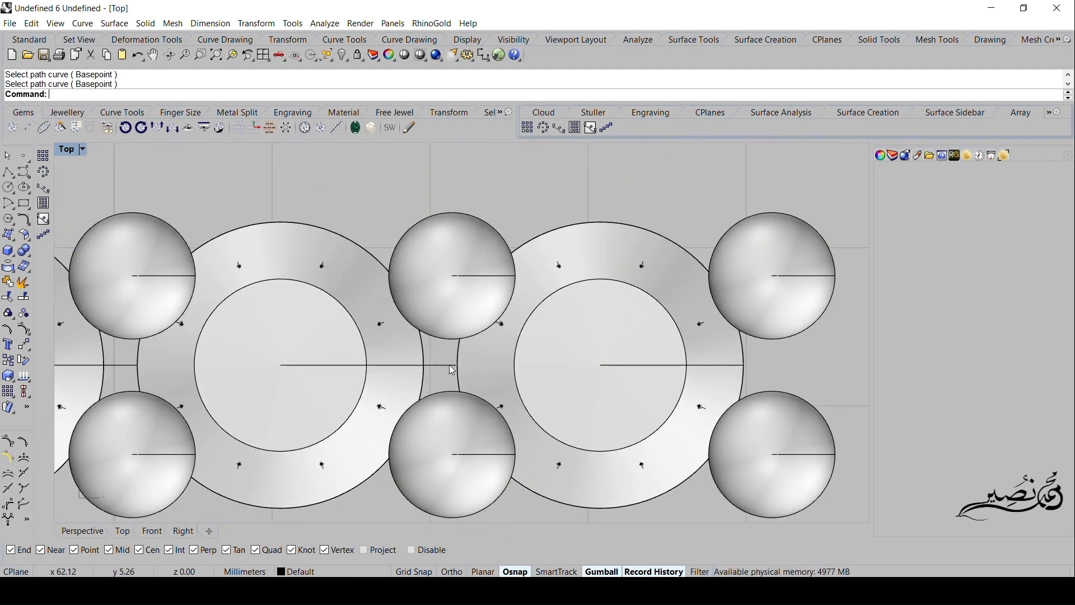
{"action": "left_click", "coordinate": [450, 365]}
{"action": "left_click", "coordinate": [603, 386]}
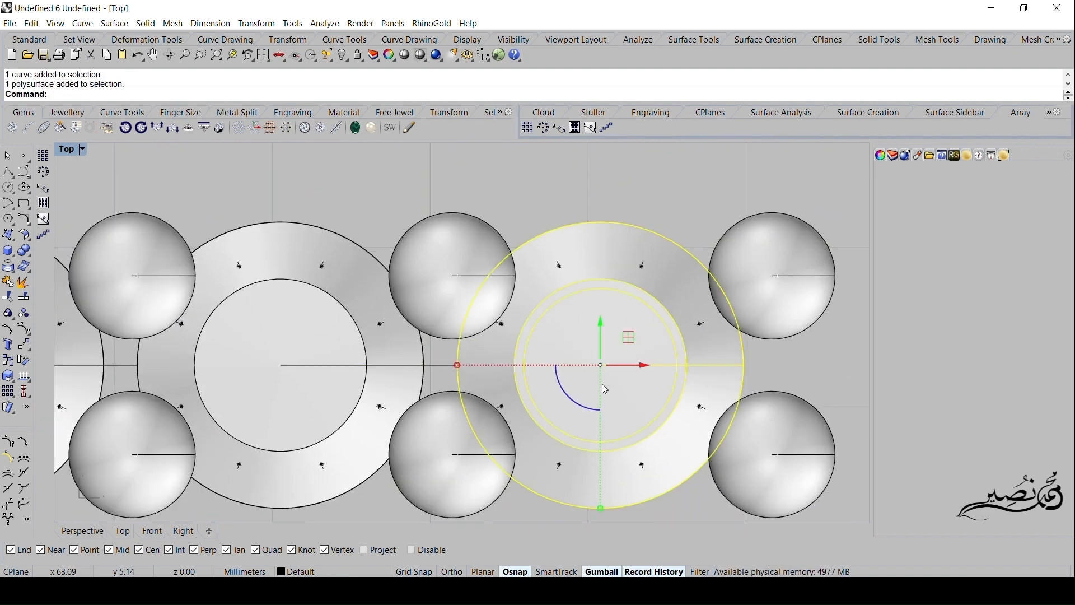
{"action": "key", "text": "Delete"}
{"action": "left_click", "coordinate": [698, 337]}
{"action": "key", "text": "Delete"}
{"action": "left_click", "coordinate": [769, 294]}
{"action": "key", "text": "Delete"}
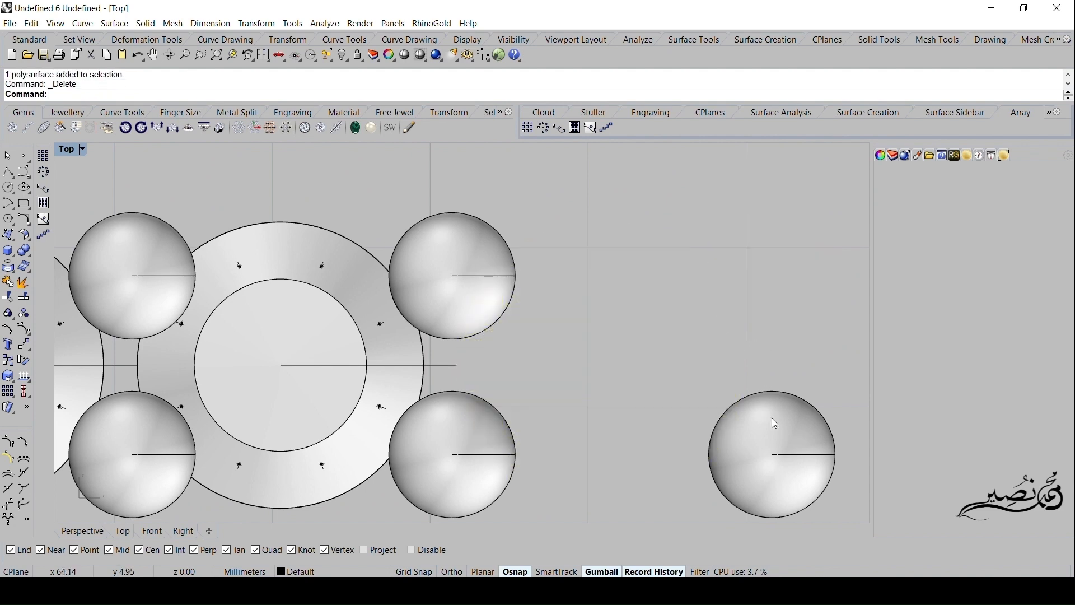
- Ungroup the arrayed setting parts and enlarge the Front view
{"action": "scroll", "coordinate": [744, 451], "scroll_direction": "down", "scroll_amount": 5}
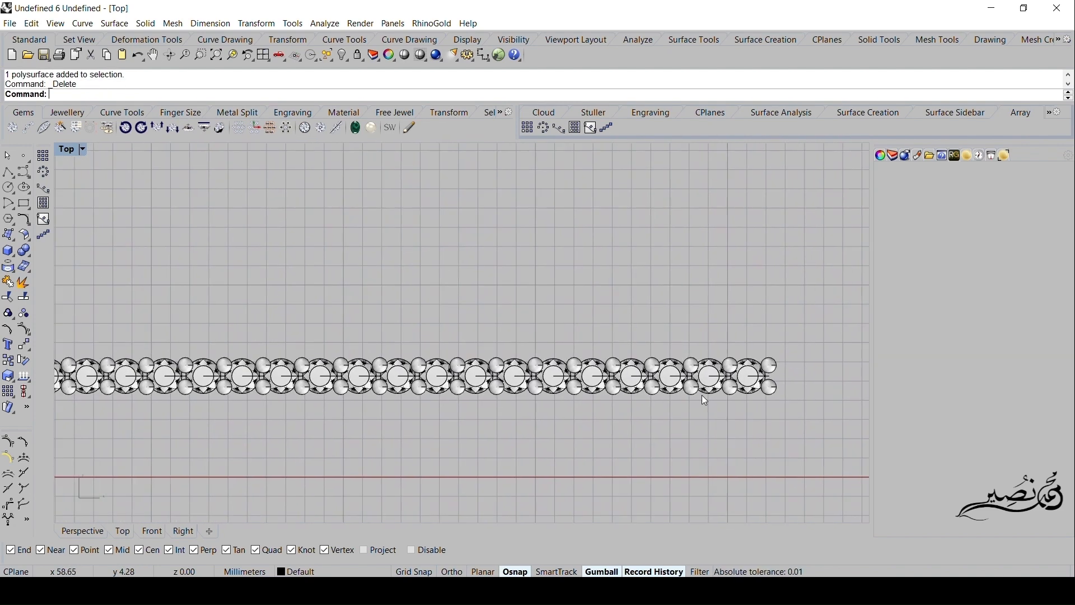
{"action": "scroll", "coordinate": [589, 444], "scroll_direction": "down", "scroll_amount": 3}
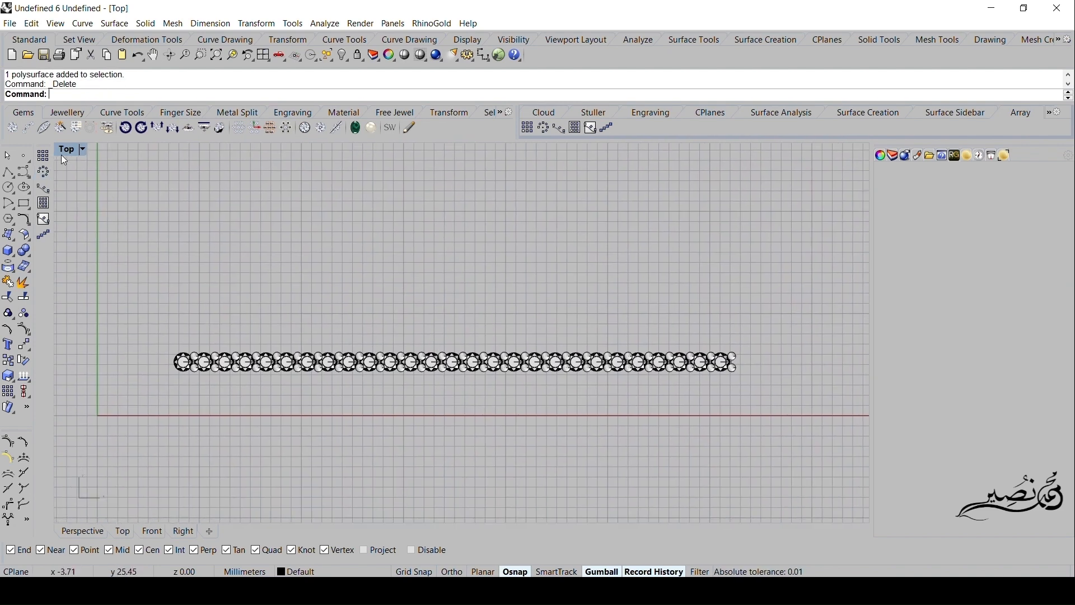
{"action": "double_click", "coordinate": [62, 155]}
{"action": "scroll", "coordinate": [180, 455], "scroll_direction": "down", "scroll_amount": 6}
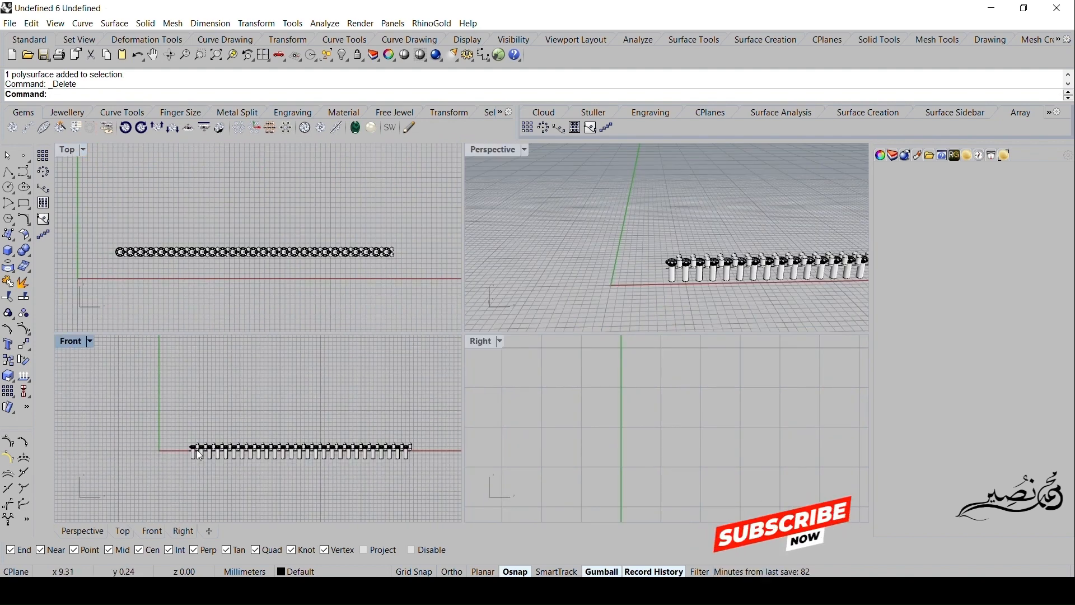
{"action": "scroll", "coordinate": [197, 449], "scroll_direction": "down", "scroll_amount": 2}
{"action": "double_click", "coordinate": [70, 342]}
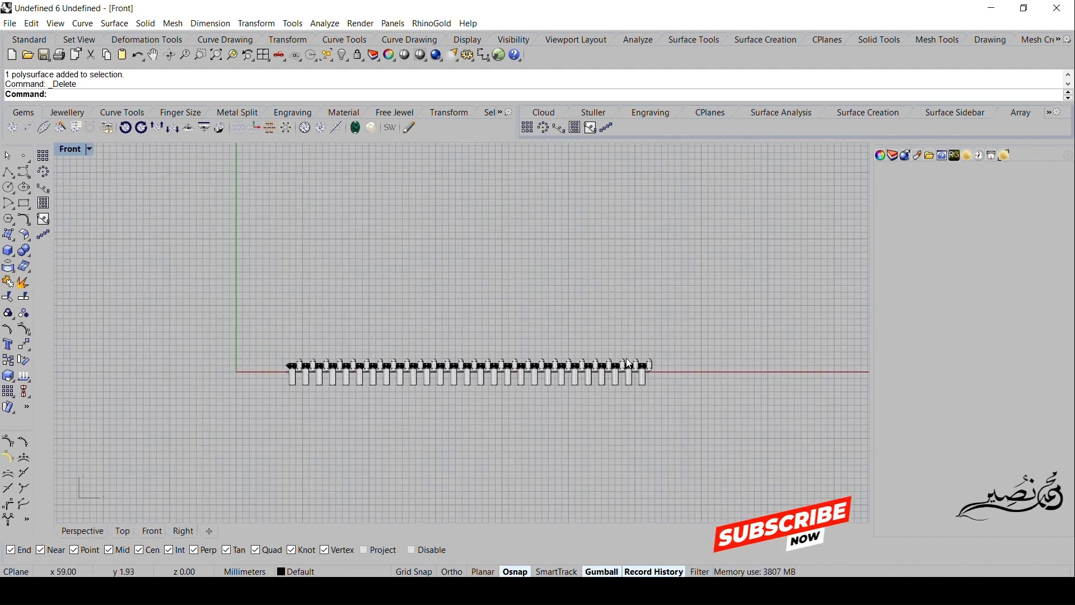
{"action": "scroll", "coordinate": [589, 356], "scroll_direction": "up", "scroll_amount": 4}
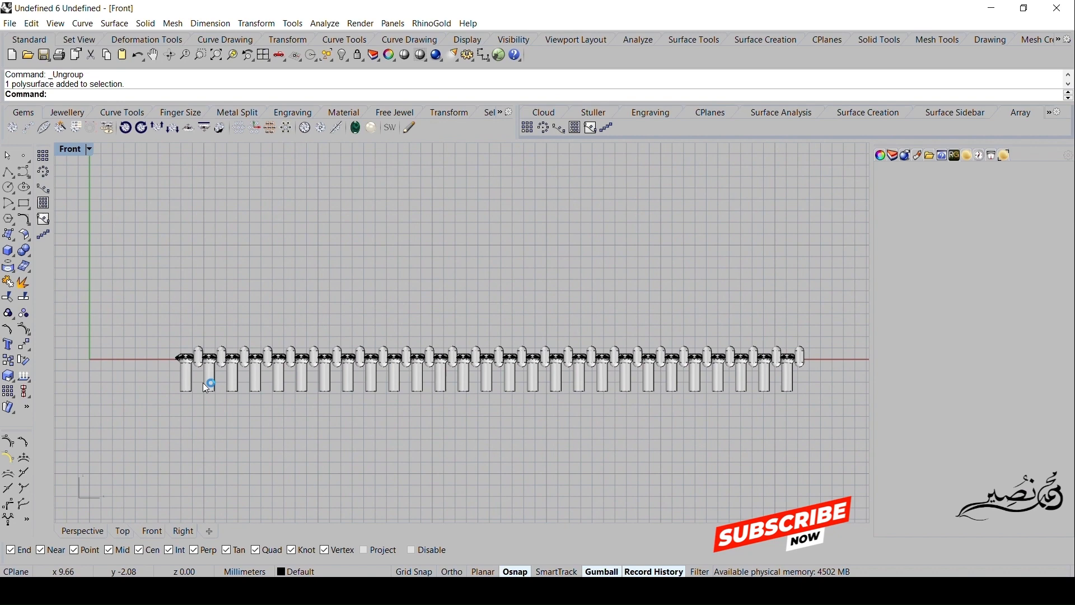
{"action": "right_click_drag", "start_coordinate": [330, 411], "coordinate": [306, 418]}
{"action": "double_click", "coordinate": [70, 150]}
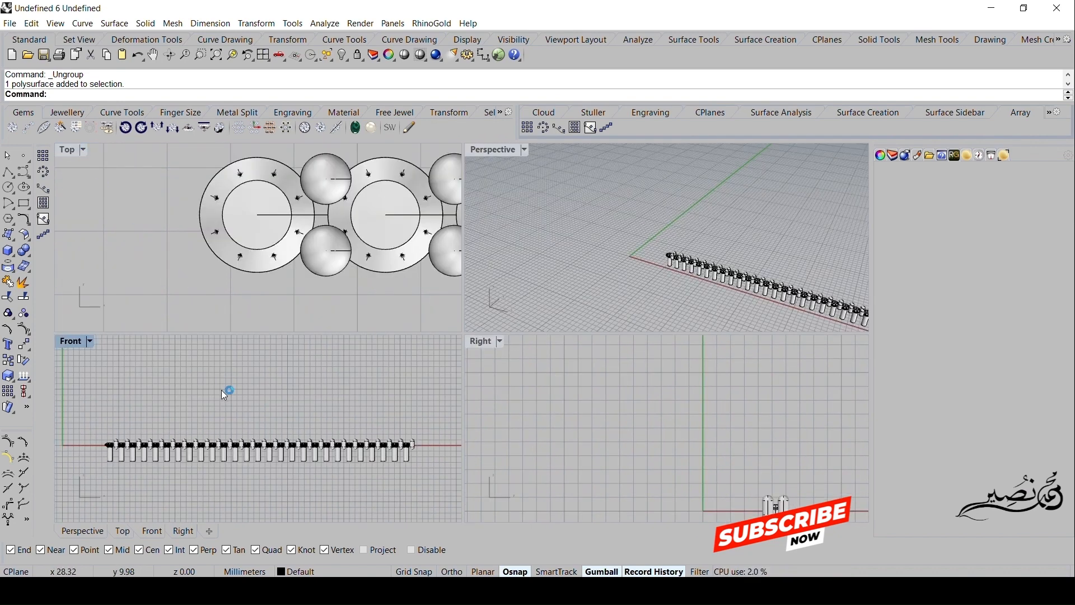
{"action": "double_click", "coordinate": [84, 343]}
- Try to shorten only the first prong by scaling it vertically in the Front view
{"action": "scroll", "coordinate": [212, 385], "scroll_direction": "up", "scroll_amount": 5}
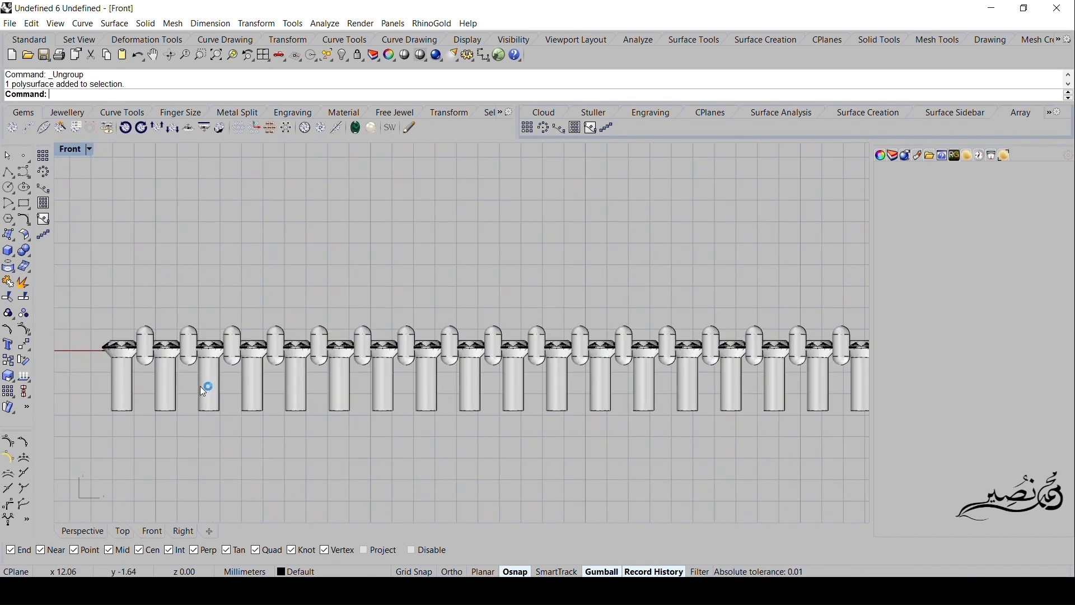
{"action": "scroll", "coordinate": [181, 379], "scroll_direction": "up", "scroll_amount": 4}
{"action": "left_click", "coordinate": [201, 366]}
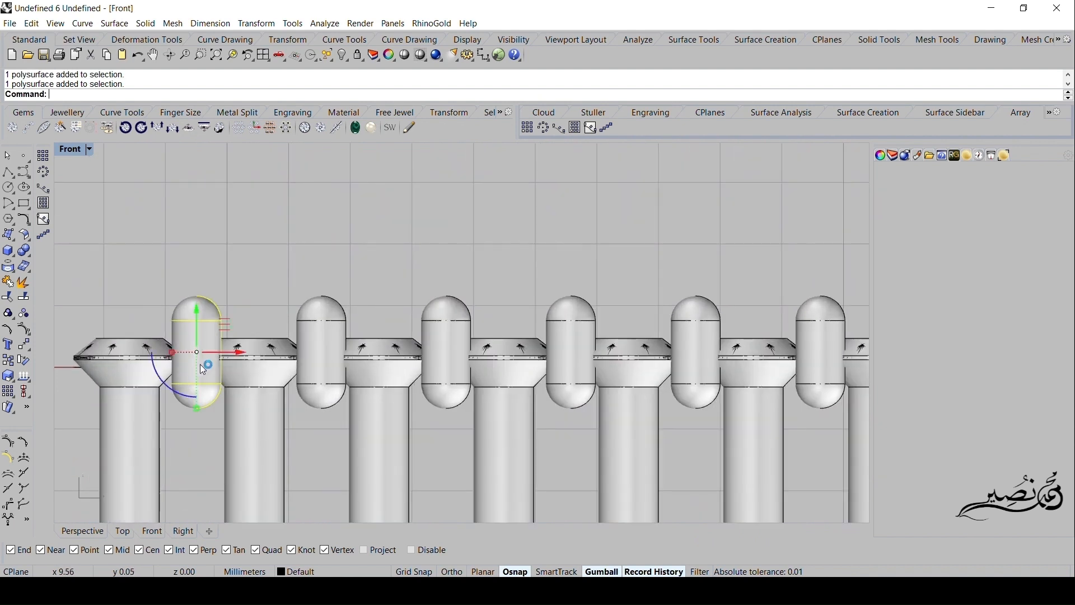
{"action": "left_click_drag", "start_coordinate": [200, 406], "coordinate": [207, 398]}
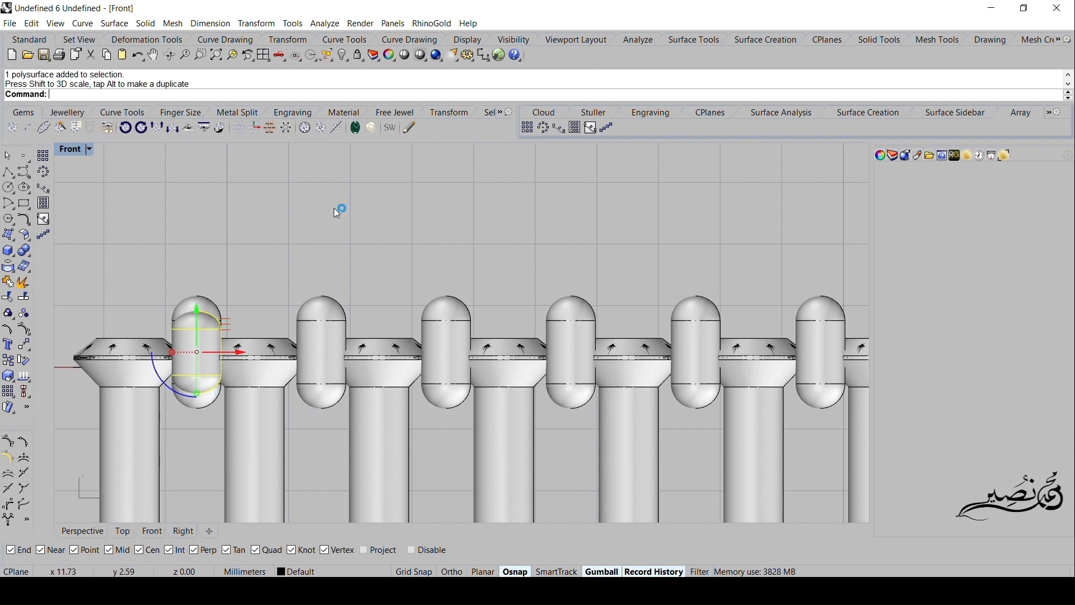
{"action": "mouse_move", "coordinate": [333, 209]}
{"action": "right_mouse_down"}
{"action": "mouse_move", "coordinate": [339, 224]}
{"action": "mouse_move", "coordinate": [345, 217]}
{"action": "right_mouse_up"}
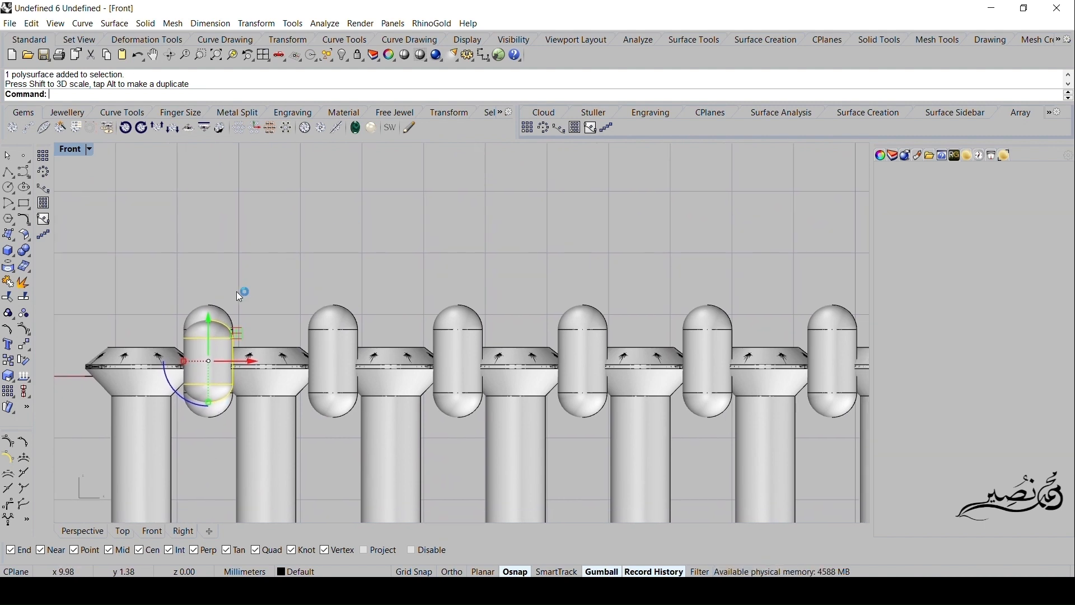
{"action": "key", "text": "ctrl+z"}
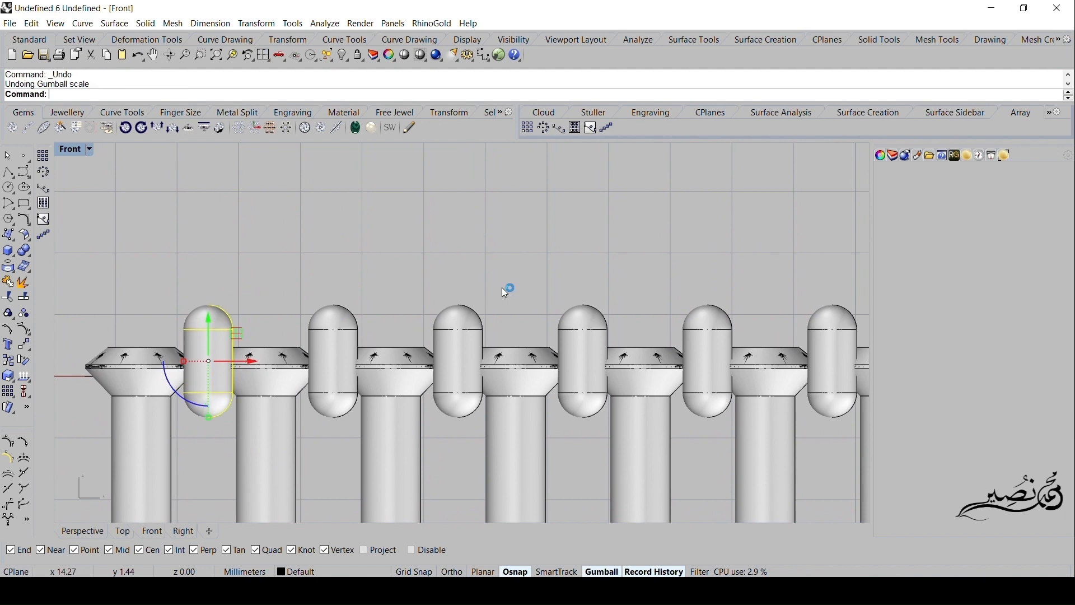
- Select all prongs along the row in the Front view and scale them vertically so they are noticeably shorter
{"action": "right_click_drag", "start_coordinate": [502, 293], "coordinate": [417, 298]}
{"action": "scroll", "coordinate": [417, 298], "scroll_direction": "down", "scroll_amount": 8}
{"action": "right_click_drag", "start_coordinate": [664, 299], "coordinate": [582, 304]}
{"action": "scroll", "coordinate": [590, 305], "scroll_direction": "down", "scroll_amount": 8}
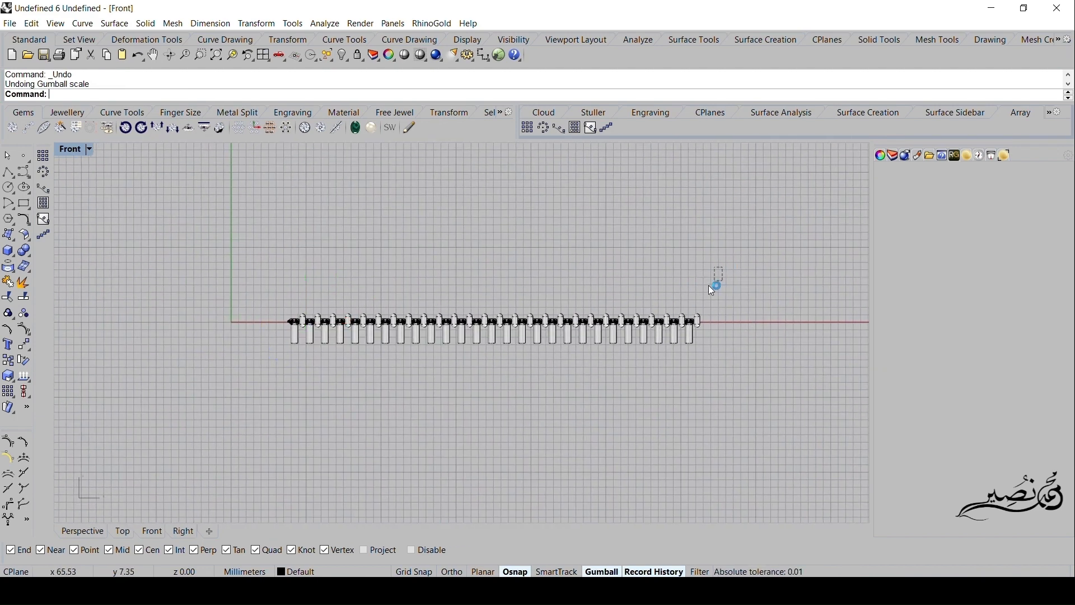
{"action": "left_click_drag", "start_coordinate": [723, 267], "coordinate": [278, 315]}
{"action": "scroll", "coordinate": [289, 316], "scroll_direction": "up", "scroll_amount": 6}
{"action": "scroll", "coordinate": [304, 336], "scroll_direction": "up", "scroll_amount": 5}
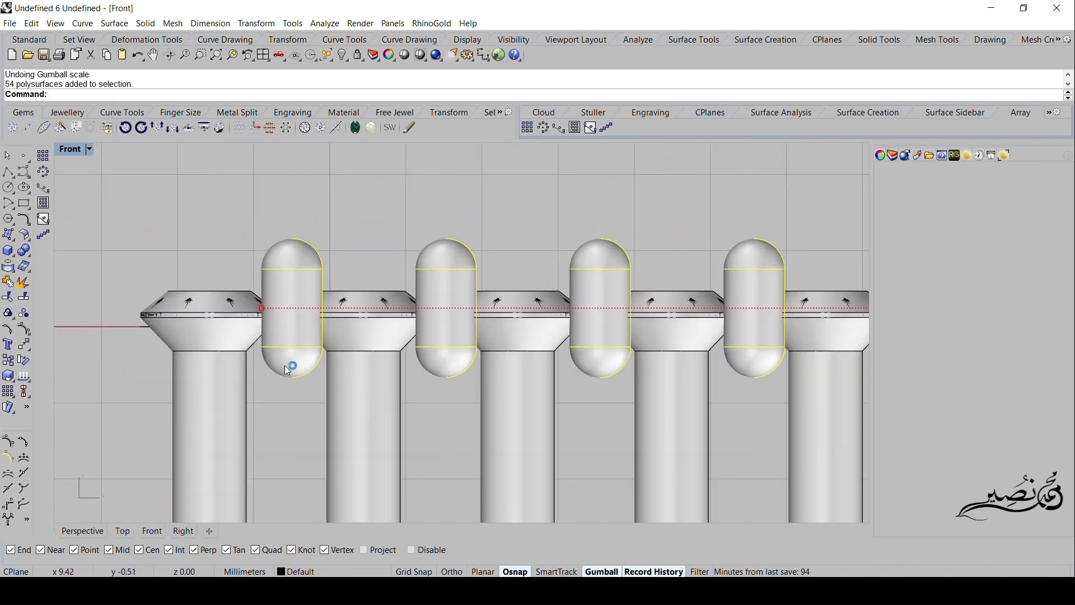
{"action": "scroll", "coordinate": [633, 408], "scroll_direction": "down", "scroll_amount": 5}
{"action": "scroll", "coordinate": [446, 406], "scroll_direction": "up", "scroll_amount": 4}
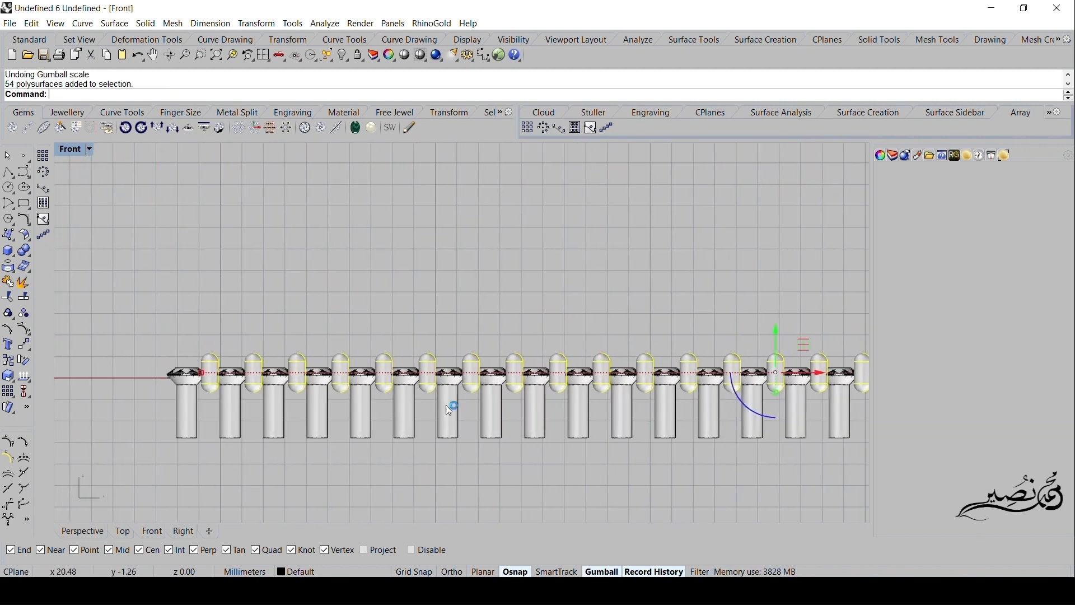
{"action": "scroll", "coordinate": [671, 392], "scroll_direction": "up", "scroll_amount": 1}
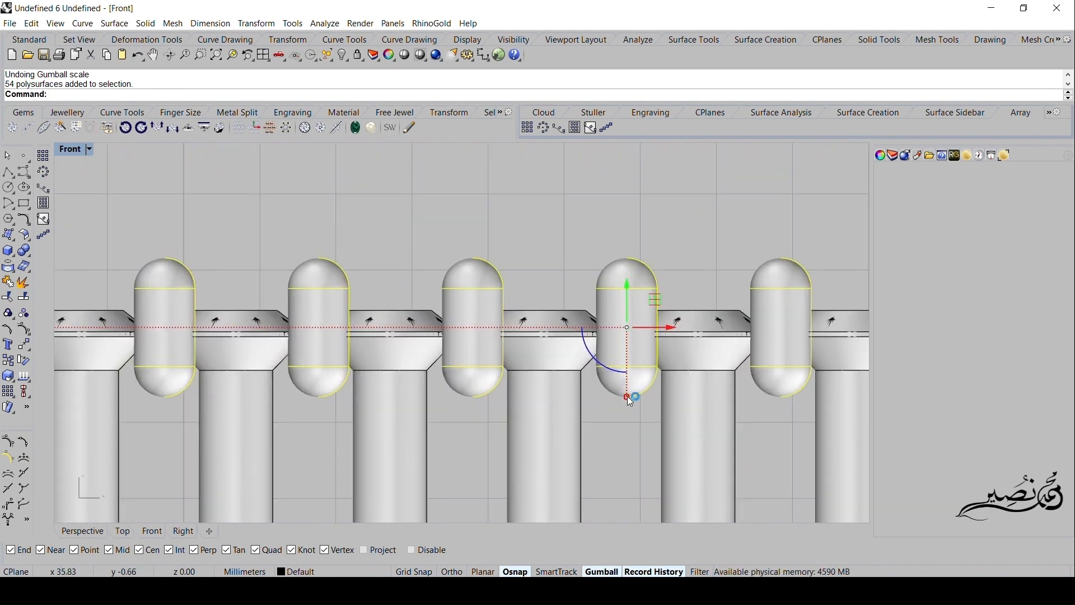
{"action": "left_click_drag", "start_coordinate": [627, 397], "coordinate": [628, 374]}
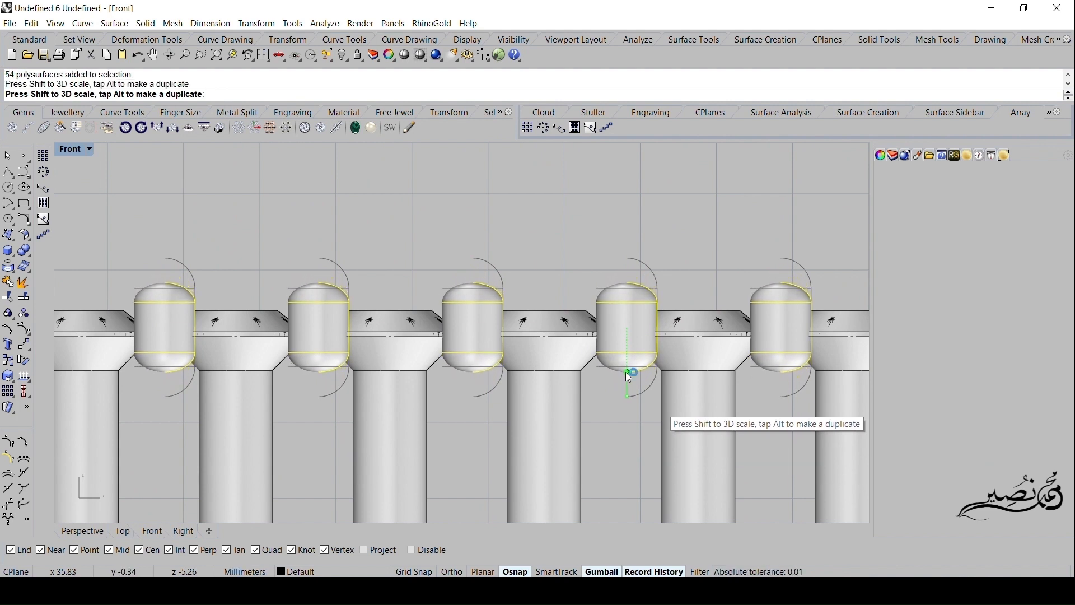
- Select the whole row of gems, prongs and cutters without the straight line and group it
{"action": "scroll", "coordinate": [593, 403], "scroll_direction": "down", "scroll_amount": 2}
{"action": "scroll", "coordinate": [590, 400], "scroll_direction": "down", "scroll_amount": 4}
{"action": "right_click_drag", "start_coordinate": [600, 412], "coordinate": [598, 393]}
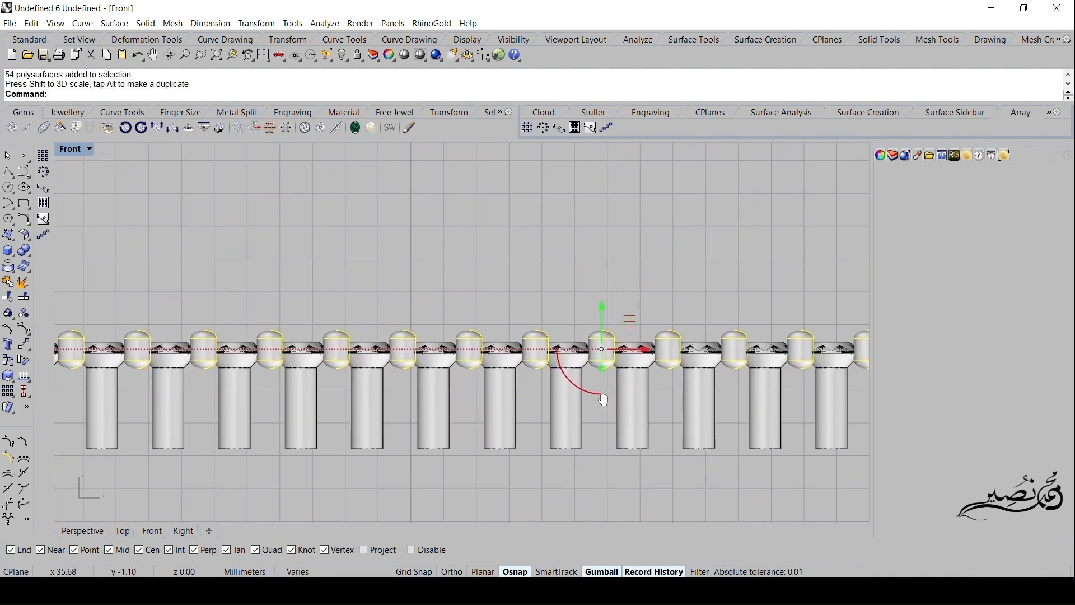
{"action": "right_click_drag", "start_coordinate": [425, 439], "coordinate": [527, 411]}
{"action": "scroll", "coordinate": [509, 400], "scroll_direction": "down", "scroll_amount": 5}
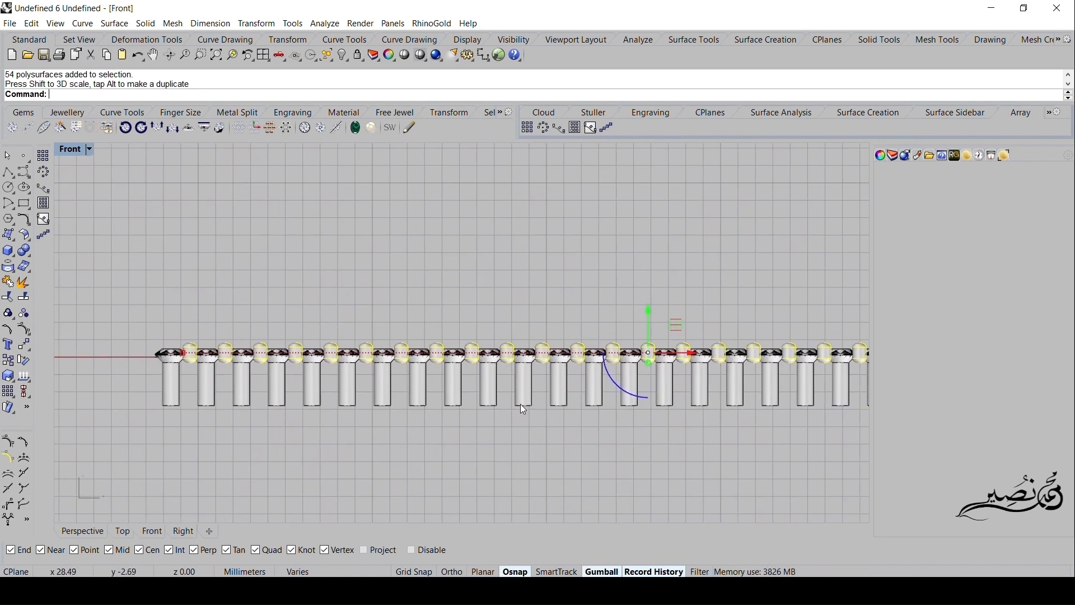
{"action": "scroll", "coordinate": [552, 385], "scroll_direction": "down", "scroll_amount": 6}
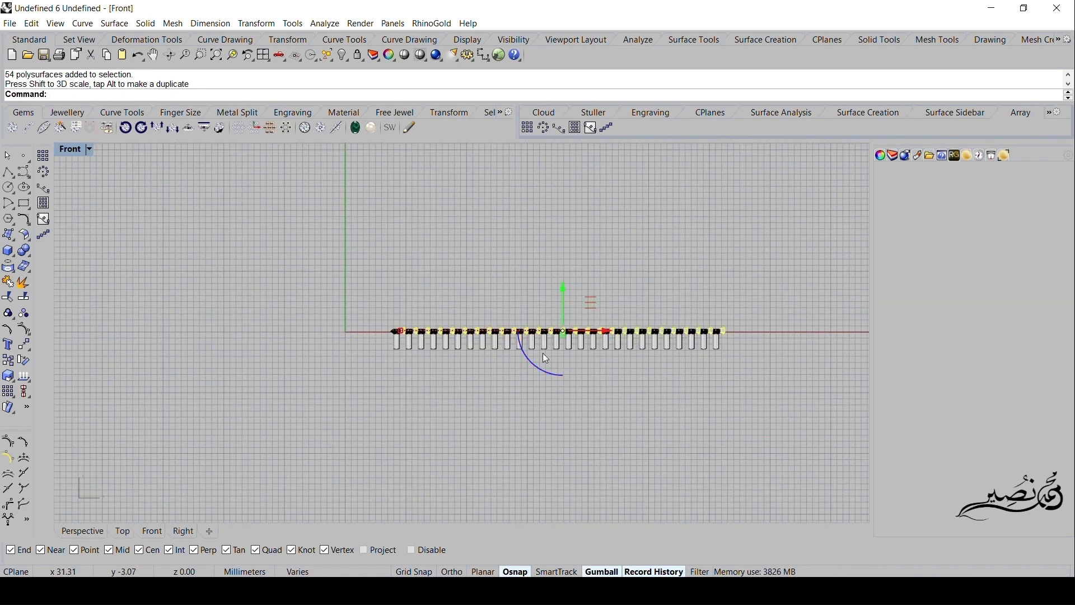
{"action": "left_click_drag", "start_coordinate": [779, 292], "coordinate": [381, 399]}
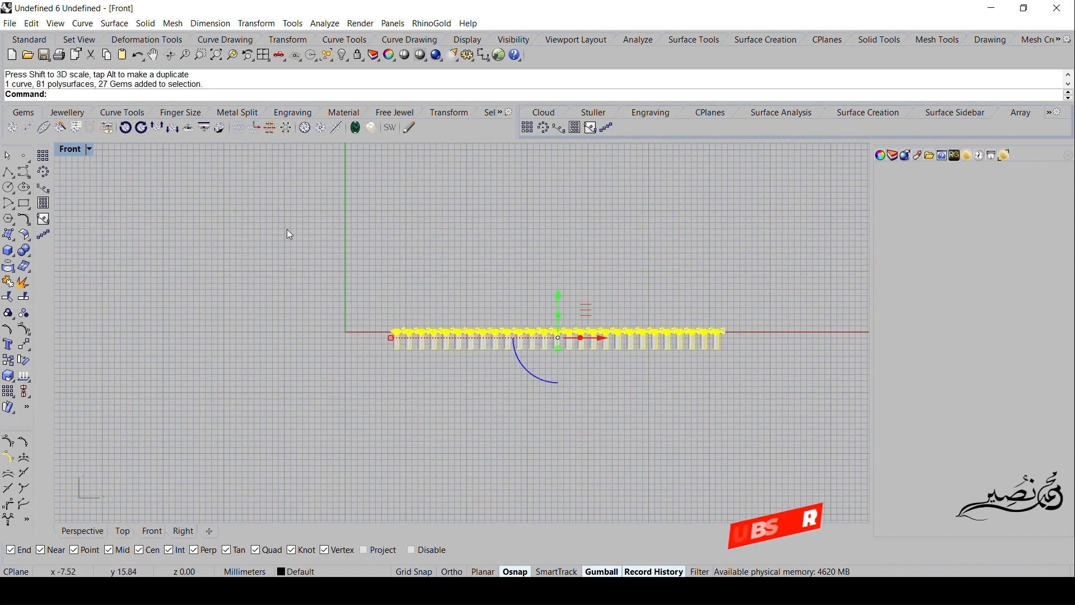
{"action": "double_click", "coordinate": [67, 150]}
{"action": "scroll", "coordinate": [264, 215], "scroll_direction": "up", "scroll_amount": 4}
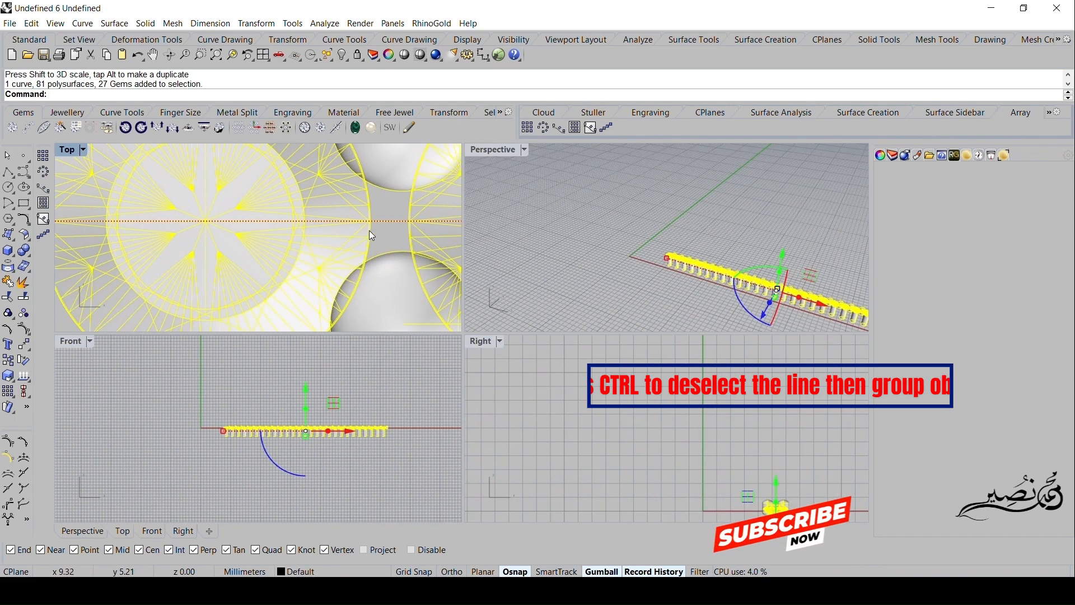
{"action": "right_click_drag", "start_coordinate": [379, 231], "coordinate": [343, 234]}
{"action": "left_click", "coordinate": [356, 224], "text": "ctrl"}
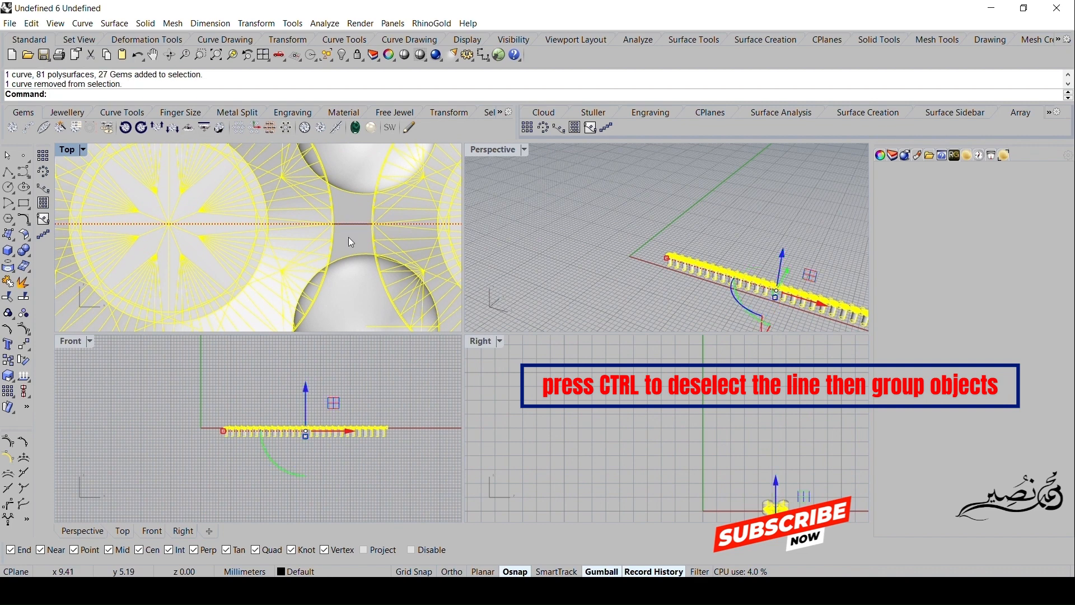
{"action": "scroll", "coordinate": [357, 245], "scroll_direction": "down", "scroll_amount": 3}
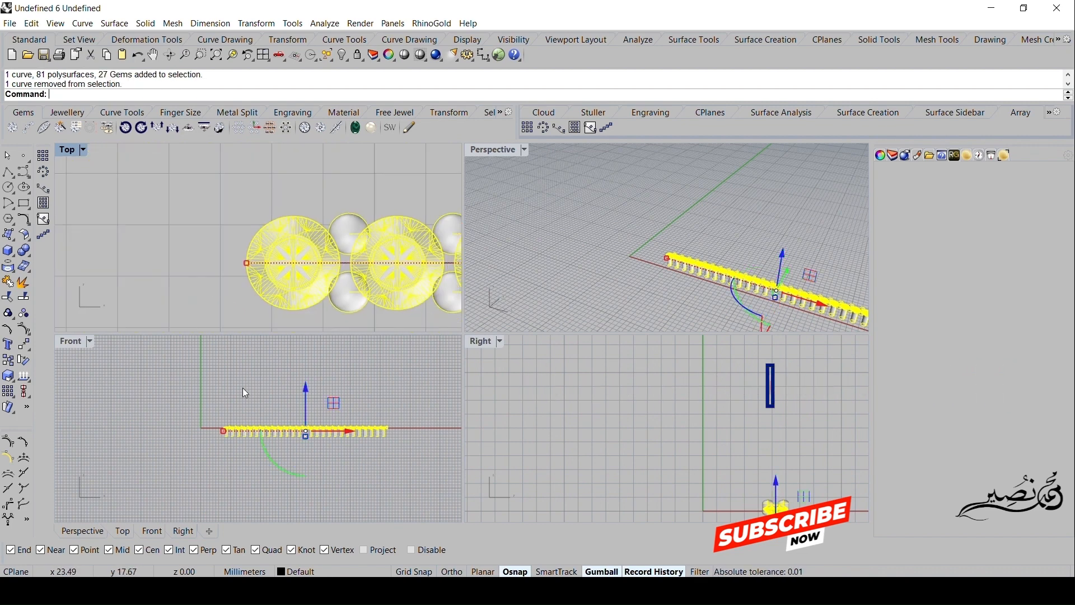
{"action": "left_click", "coordinate": [8, 313]}
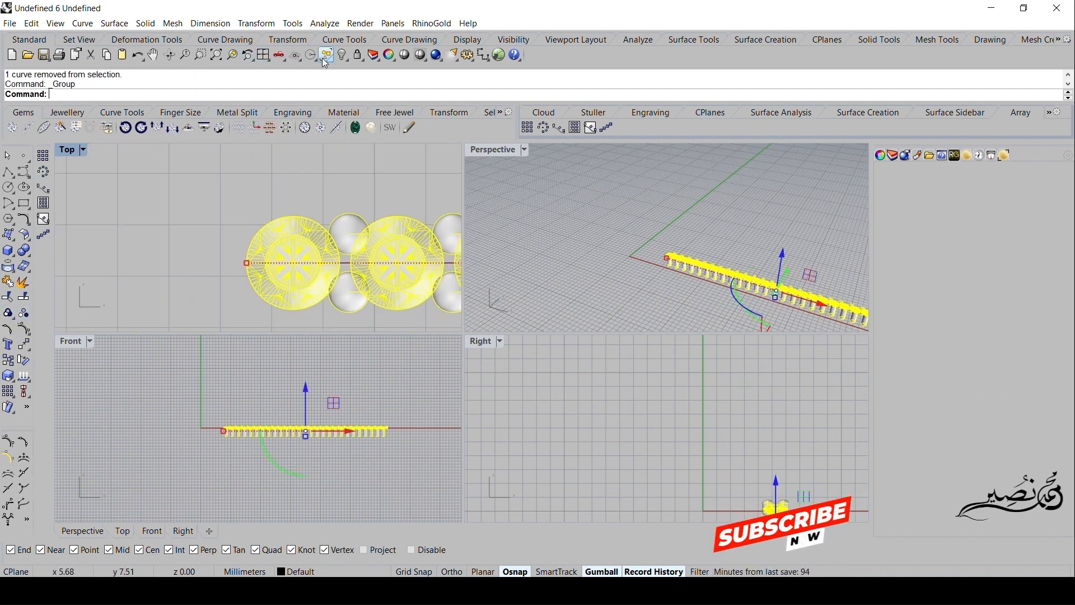
- Show the hidden band and flow the grouped gem row from the straight line onto the band's centre curve
{"action": "right_click", "coordinate": [343, 55]}
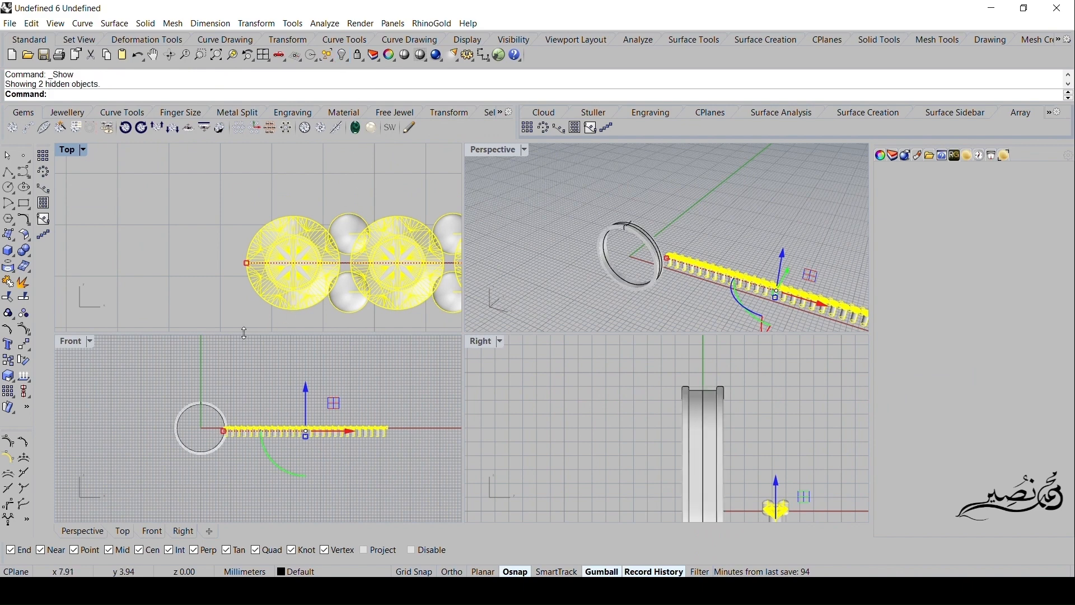
{"action": "double_click", "coordinate": [501, 148]}
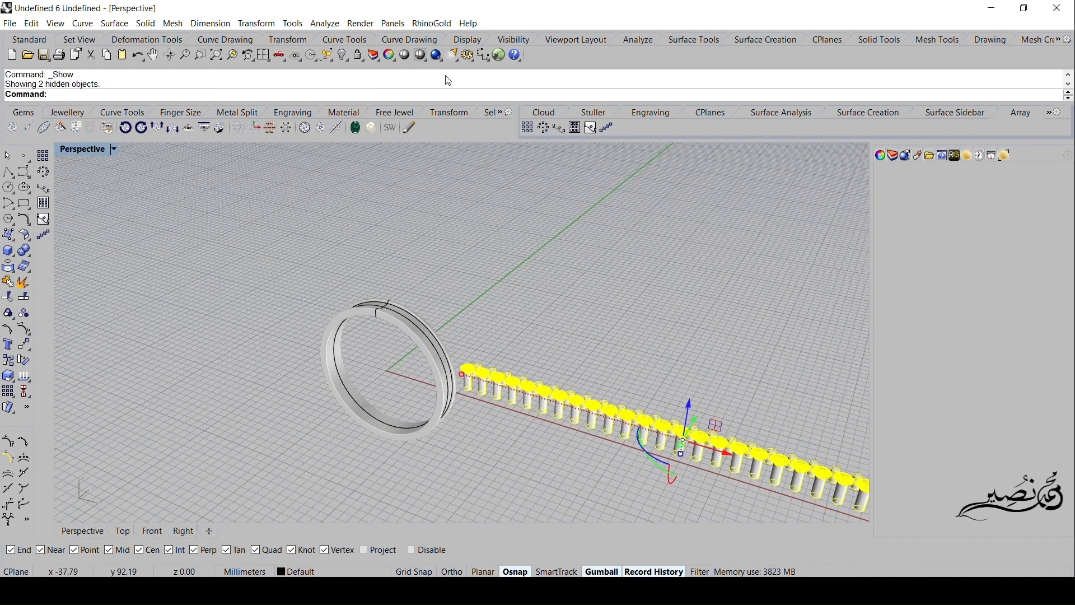
{"action": "left_click", "coordinate": [250, 25]}
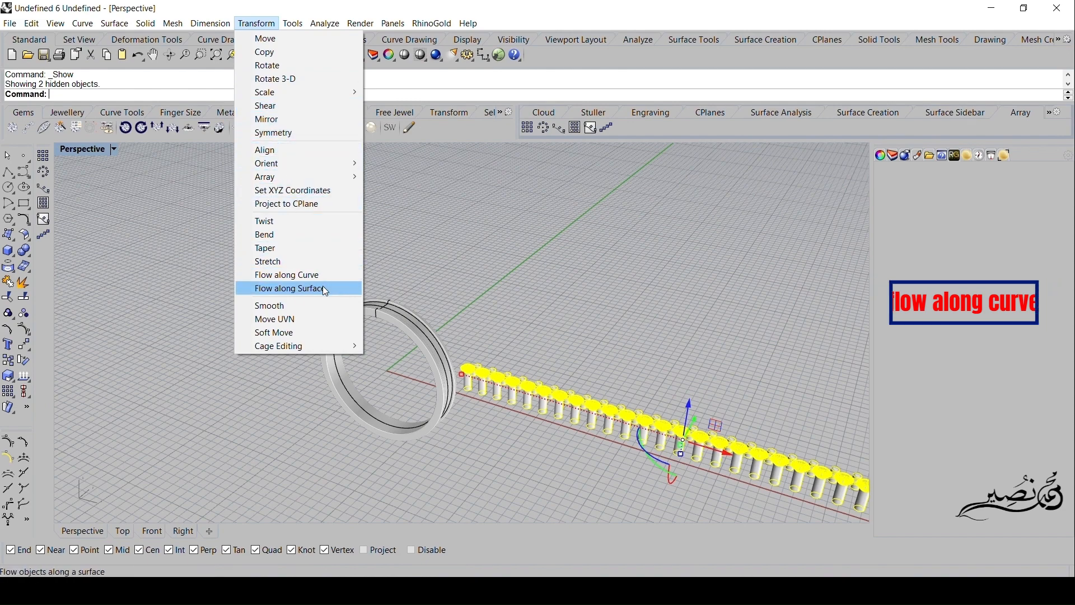
{"action": "left_click", "coordinate": [331, 275]}
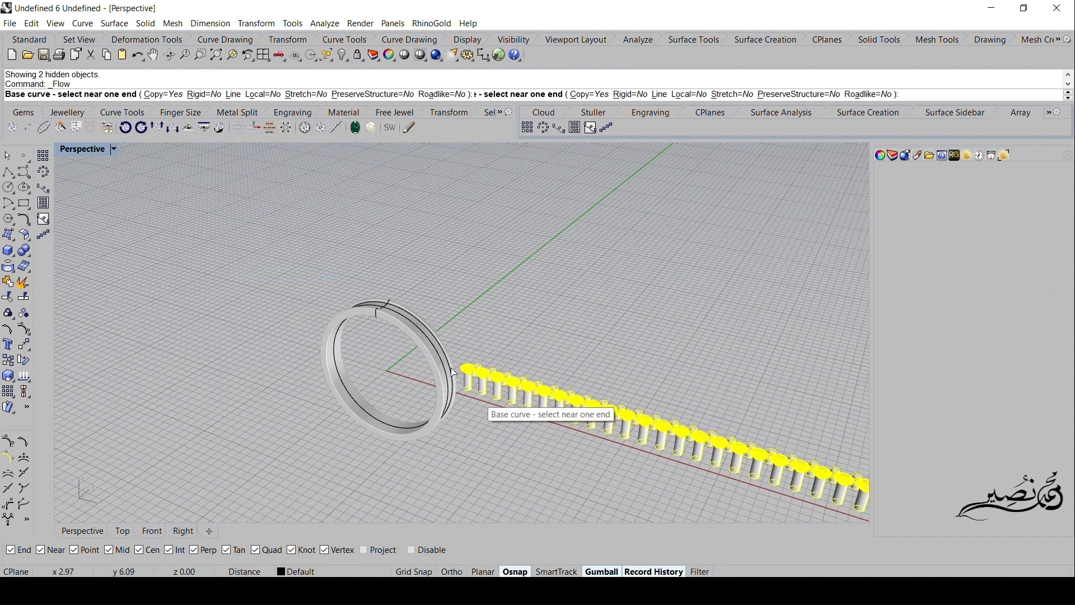
{"action": "scroll", "coordinate": [447, 409], "scroll_direction": "down", "scroll_amount": 2}
{"action": "scroll", "coordinate": [482, 392], "scroll_direction": "up", "scroll_amount": 10}
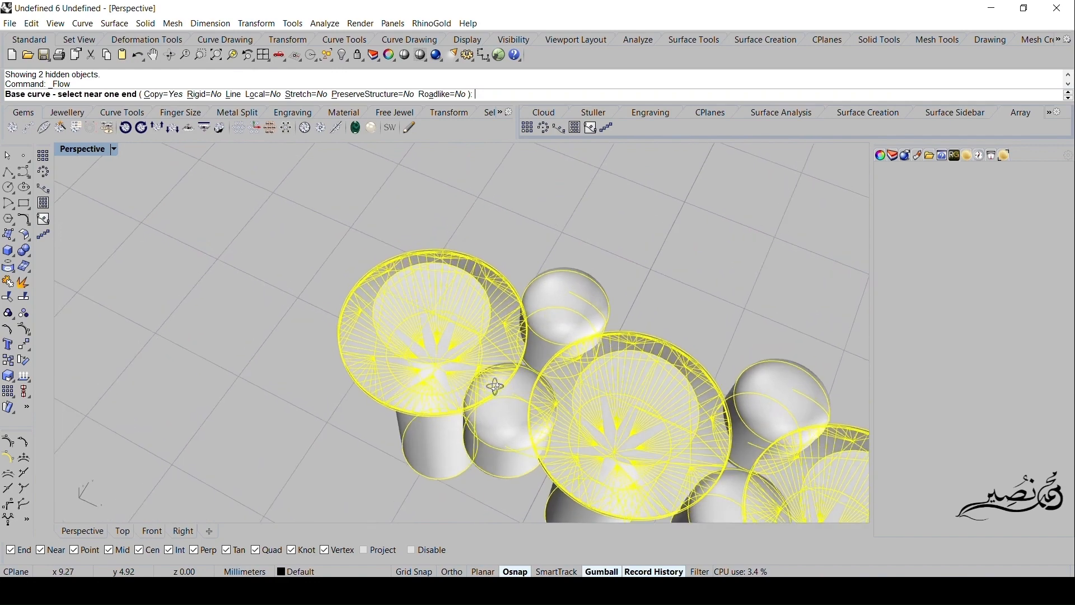
{"action": "right_click_drag", "start_coordinate": [497, 421], "coordinate": [503, 428]}
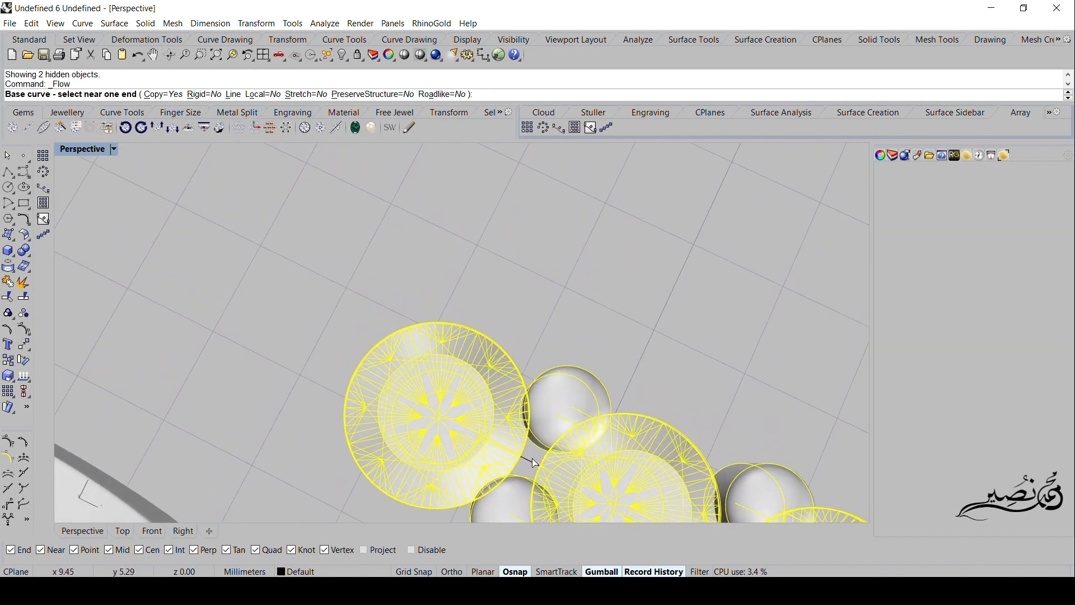
{"action": "left_click", "coordinate": [535, 463]}
{"action": "right_click_drag", "start_coordinate": [563, 493], "coordinate": [486, 303]}
{"action": "scroll", "coordinate": [509, 308], "scroll_direction": "down", "scroll_amount": 6}
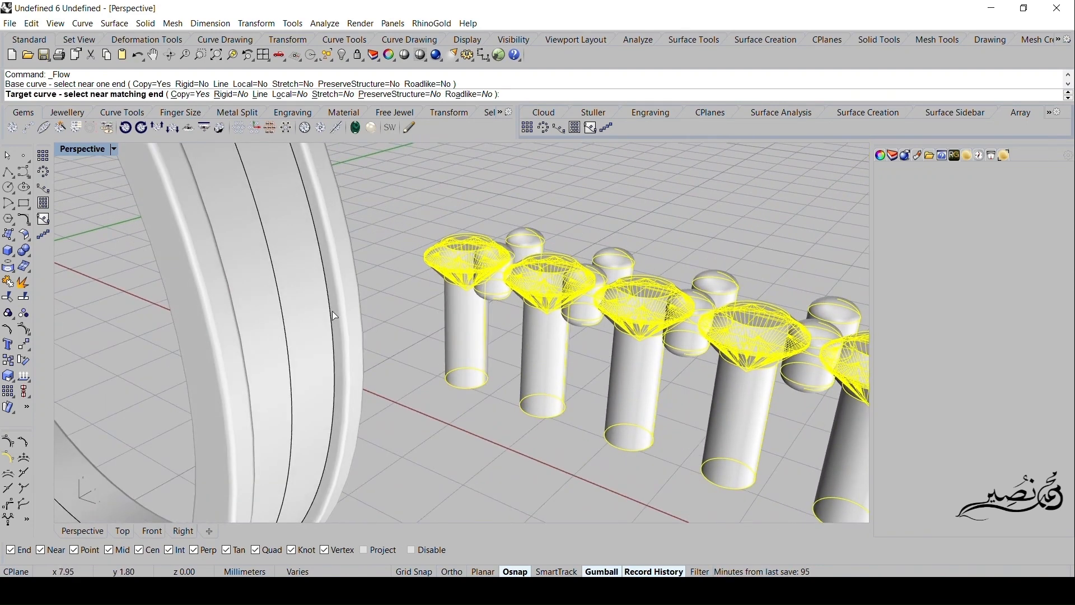
{"action": "left_click", "coordinate": [283, 306]}
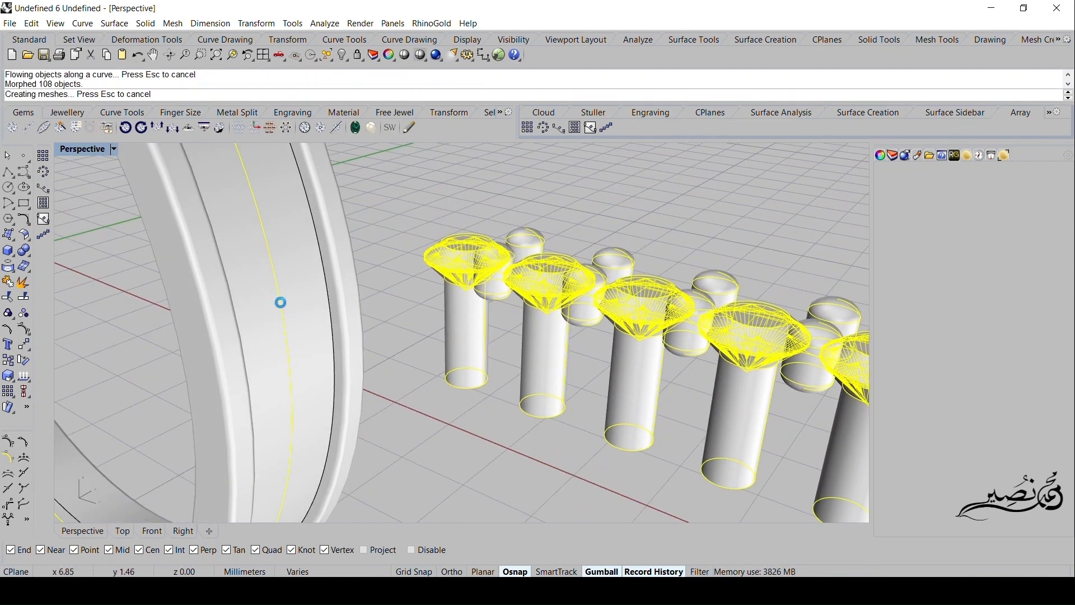
{"action": "scroll", "coordinate": [283, 308], "scroll_direction": "down", "scroll_amount": 3}
{"action": "right_click_drag", "start_coordinate": [364, 336], "coordinate": [569, 413]}
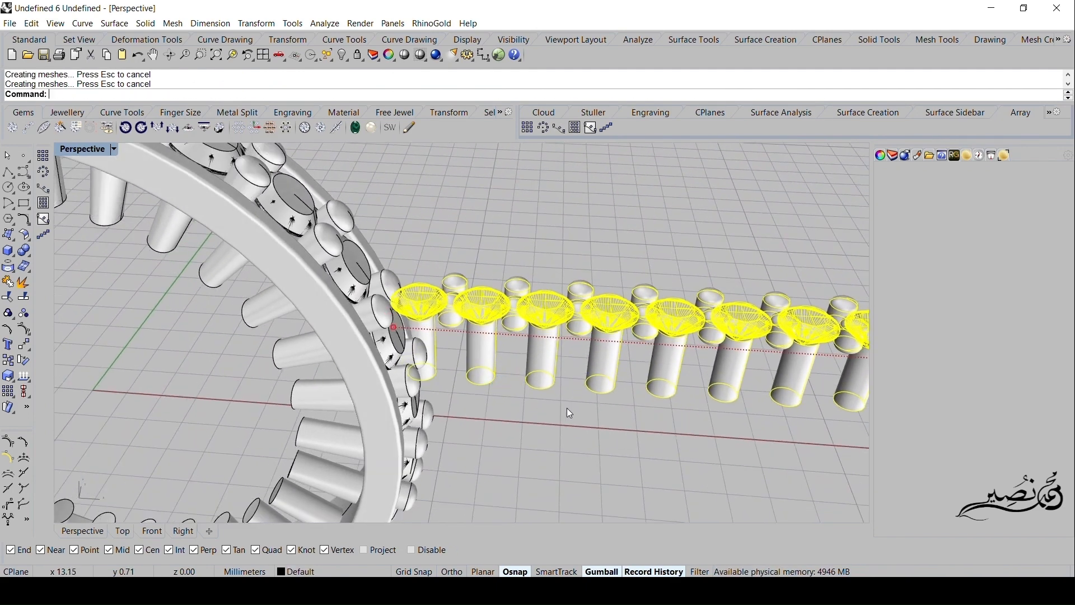
- Hide the original straight row of gems, prongs and cutters together with its line
{"action": "left_click", "coordinate": [659, 225]}
{"action": "left_click_drag", "start_coordinate": [715, 224], "coordinate": [551, 399]}
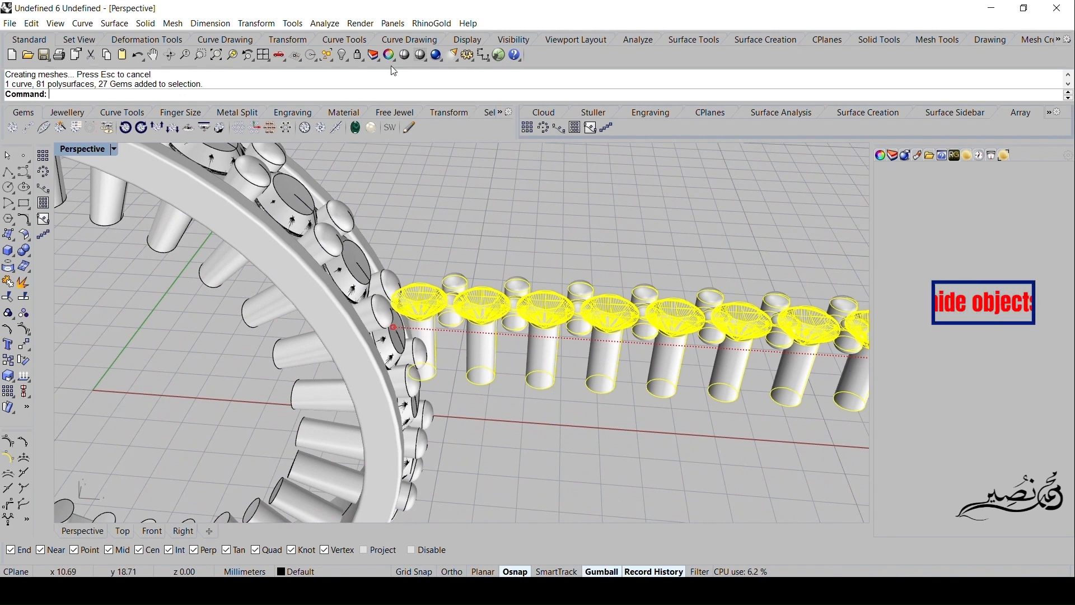
{"action": "left_click", "coordinate": [343, 55]}
- Ungroup the gems, prongs and cutters that were flowed around the band
{"action": "right_click_drag", "start_coordinate": [441, 162], "coordinate": [596, 323]}
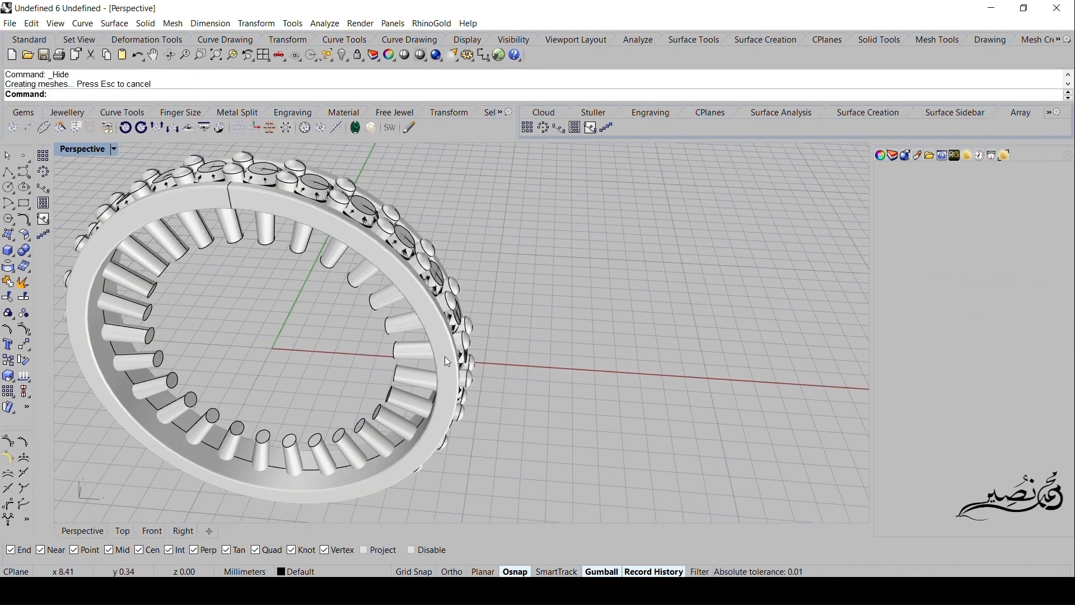
{"action": "right_click_drag", "start_coordinate": [445, 356], "coordinate": [487, 332]}
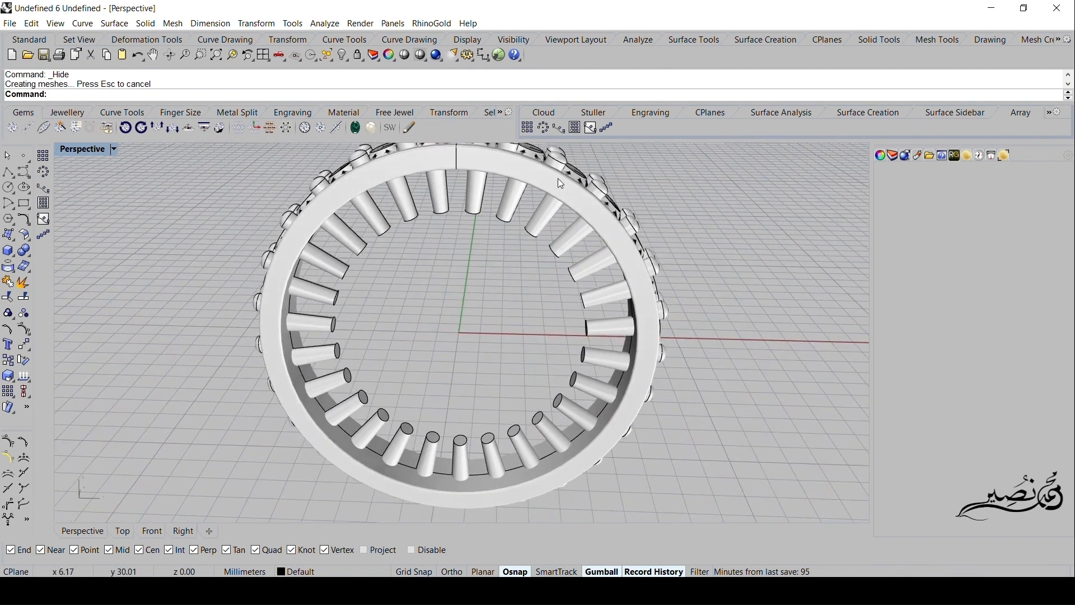
{"action": "key", "text": "ctrl+a"}
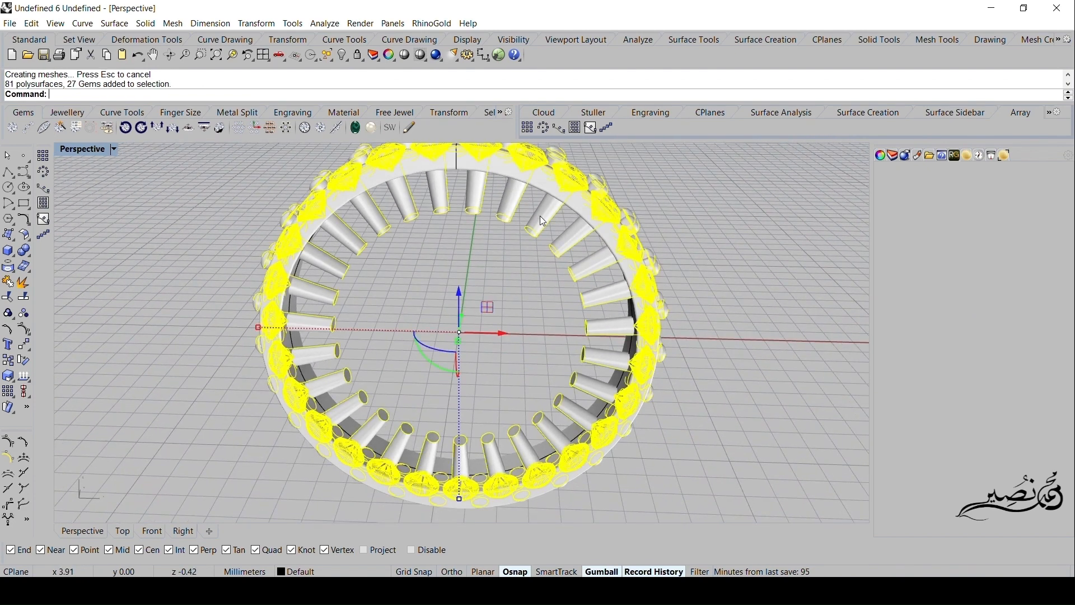
{"action": "left_click", "coordinate": [24, 313]}
{"action": "left_click", "coordinate": [168, 286]}
{"action": "left_click", "coordinate": [374, 211]}
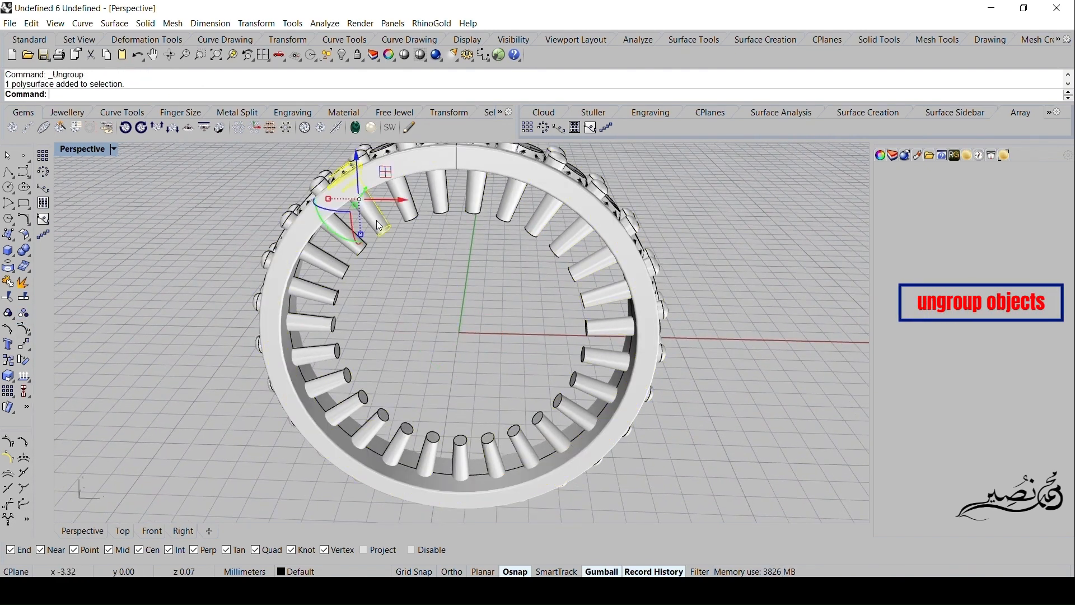
- In an enlarged Front view, select every cutter around the inside of the band and group them
{"action": "double_click", "coordinate": [90, 148]}
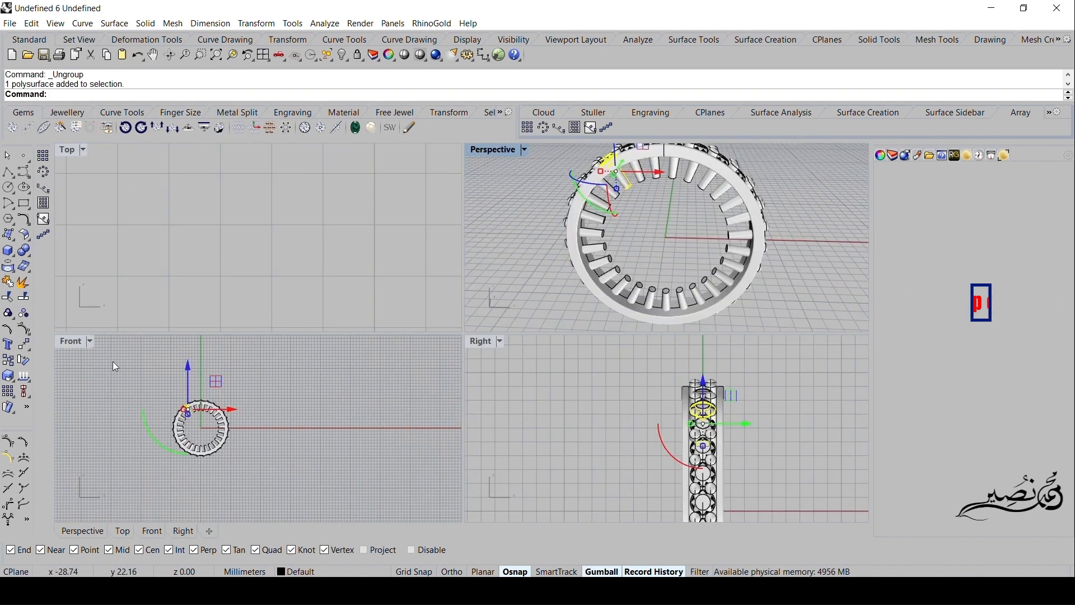
{"action": "double_click", "coordinate": [74, 343]}
{"action": "scroll", "coordinate": [368, 327], "scroll_direction": "up", "scroll_amount": 5}
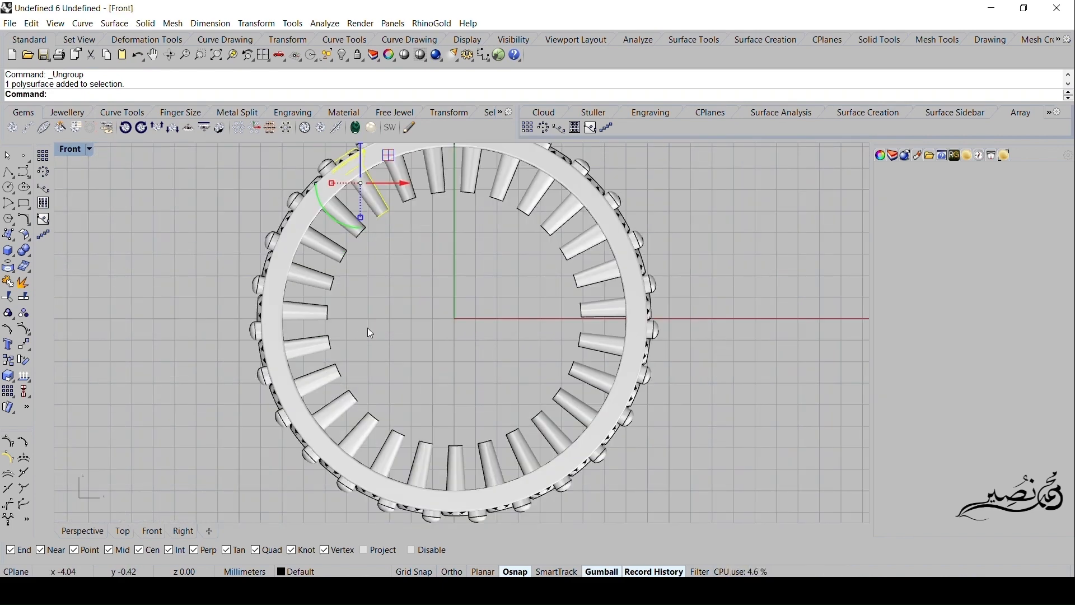
{"action": "scroll", "coordinate": [450, 171], "scroll_direction": "up", "scroll_amount": 3}
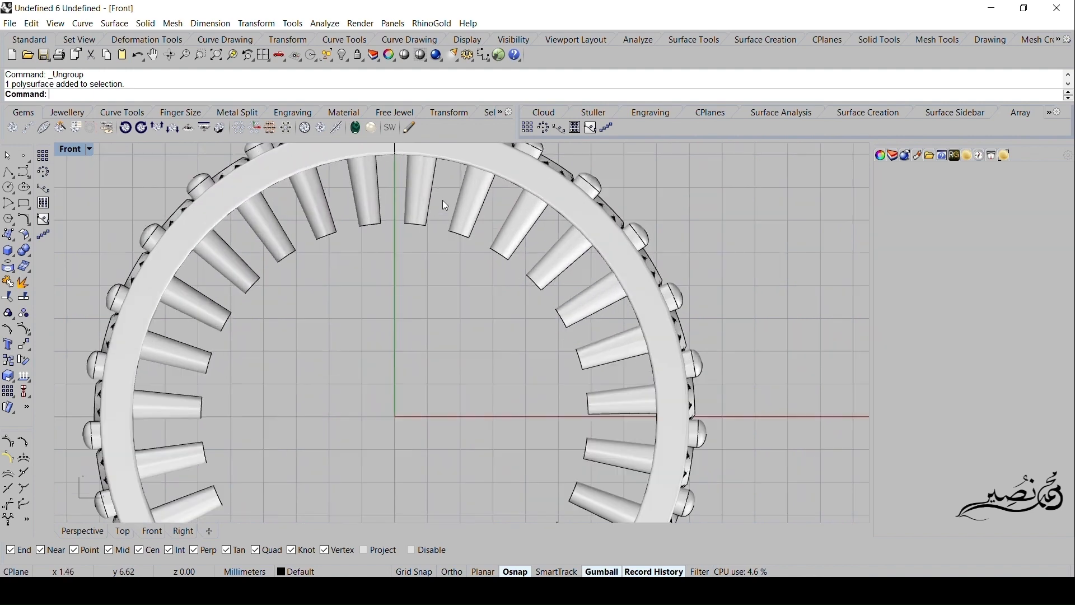
{"action": "left_click_drag", "start_coordinate": [441, 193], "coordinate": [298, 342]}
{"action": "right_click_drag", "start_coordinate": [388, 369], "coordinate": [428, 341]}
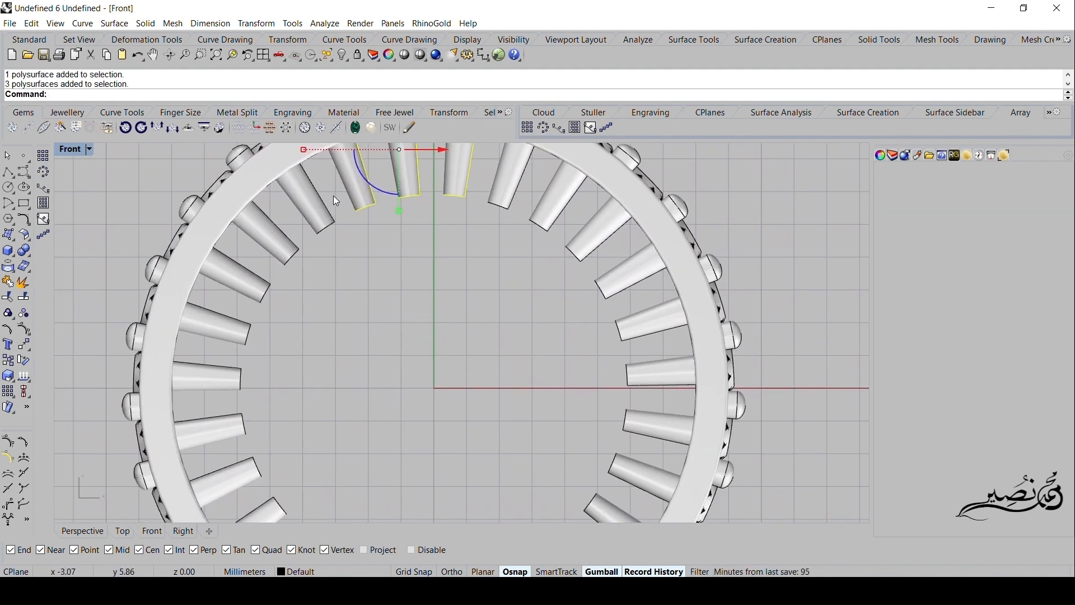
{"action": "left_click_drag", "start_coordinate": [333, 195], "coordinate": [303, 328]}
{"action": "left_click", "coordinate": [499, 196], "text": "shift"}
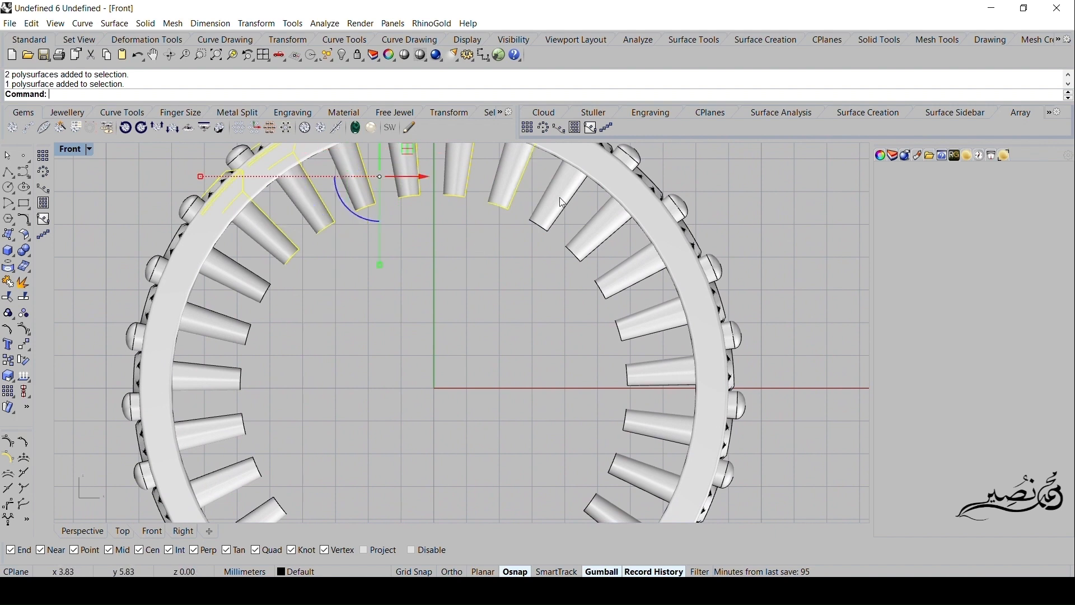
{"action": "left_click", "coordinate": [559, 198], "text": "shift"}
{"action": "left_click", "coordinate": [595, 222], "text": "shift"}
{"action": "left_click", "coordinate": [630, 267], "text": "shift"}
{"action": "left_click", "coordinate": [636, 320], "text": "shift"}
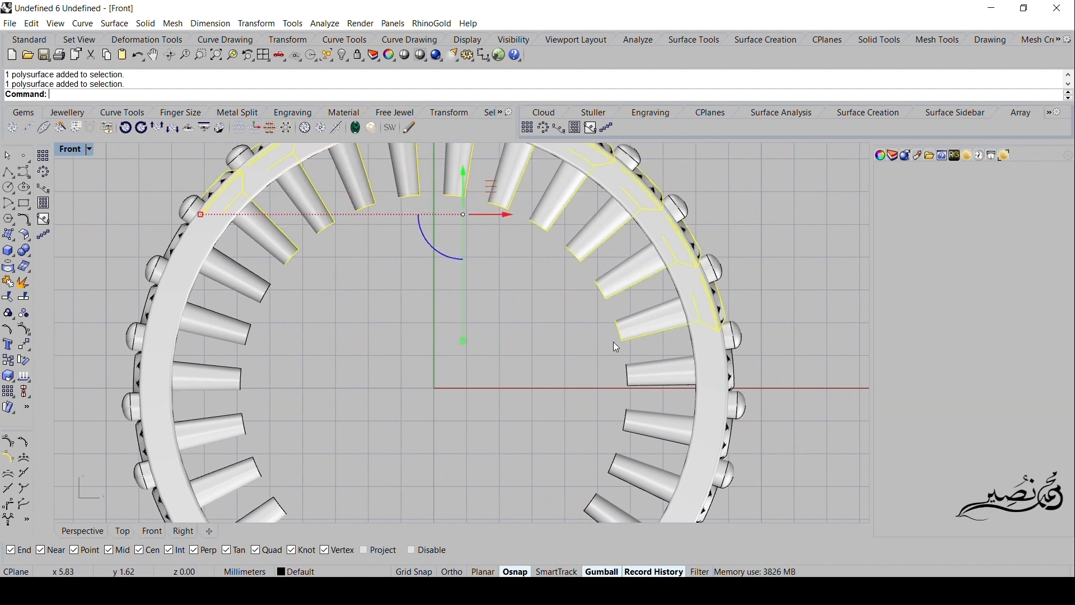
{"action": "right_click_drag", "start_coordinate": [552, 364], "coordinate": [562, 334]}
{"action": "left_click_drag", "start_coordinate": [485, 270], "coordinate": [226, 343], "text": "shift"}
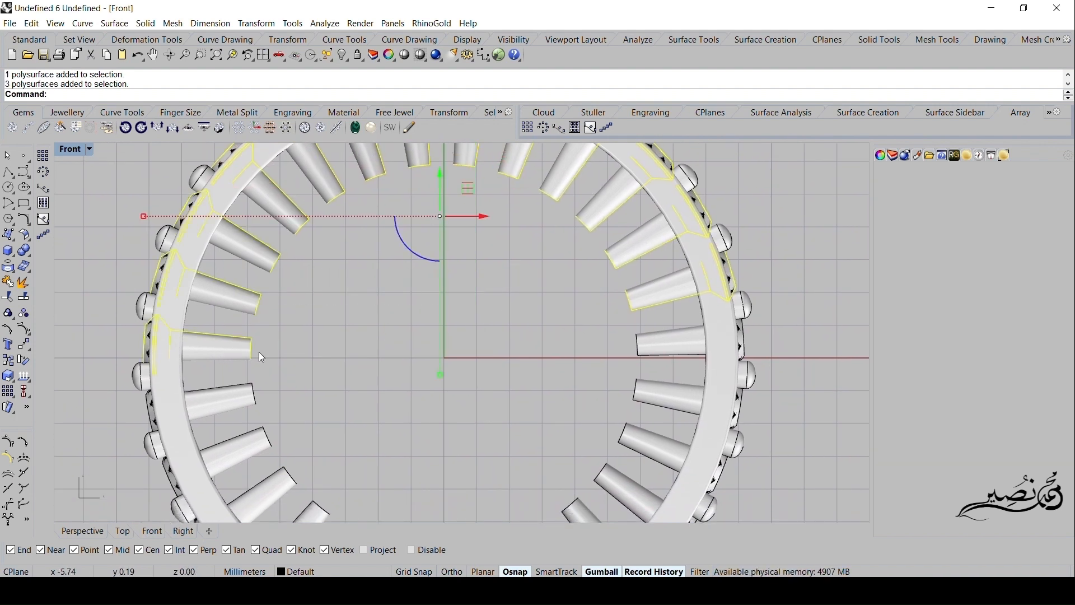
{"action": "right_click_drag", "start_coordinate": [451, 336], "coordinate": [428, 291]}
{"action": "left_click_drag", "start_coordinate": [642, 270], "coordinate": [410, 427], "text": "shift"}
{"action": "right_click_drag", "start_coordinate": [416, 430], "coordinate": [421, 337]}
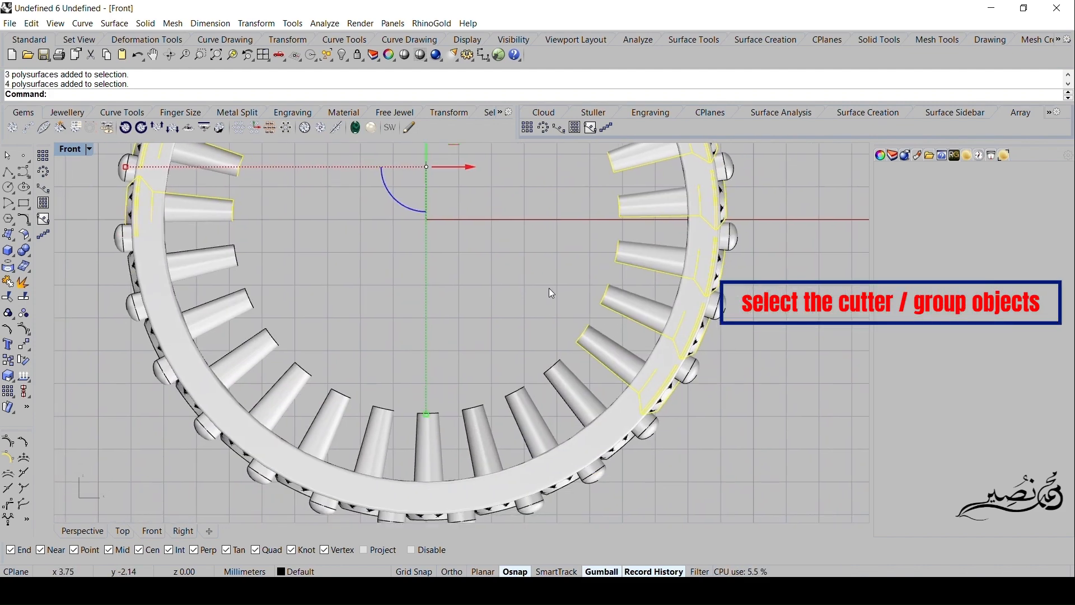
{"action": "left_click_drag", "start_coordinate": [532, 398], "coordinate": [402, 417], "text": "shift"}
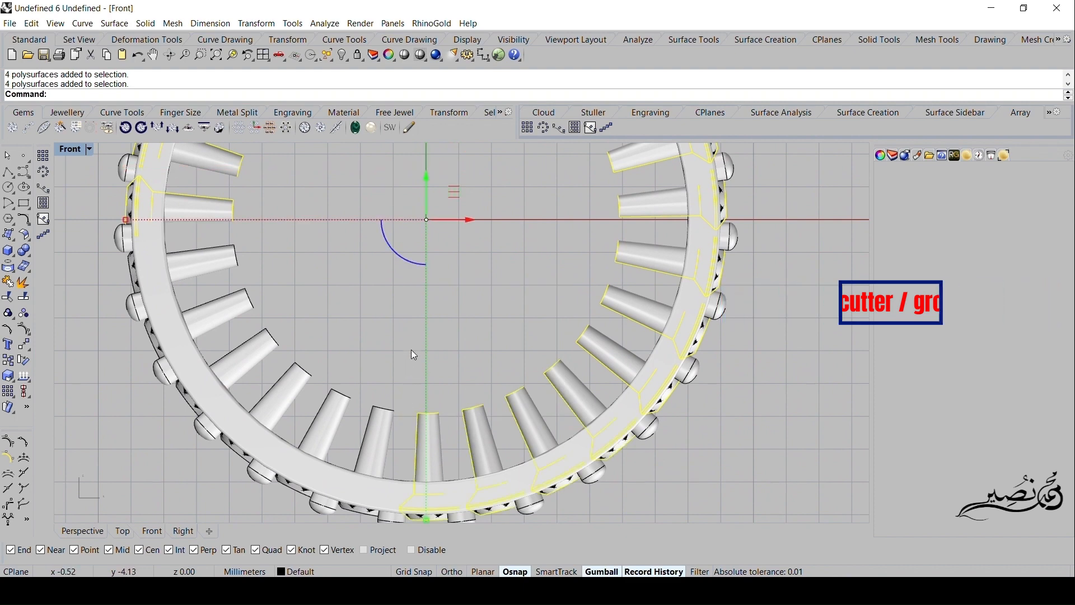
{"action": "left_click_drag", "start_coordinate": [438, 319], "coordinate": [296, 413], "text": "shift"}
{"action": "left_click_drag", "start_coordinate": [272, 287], "coordinate": [237, 347], "text": "shift"}
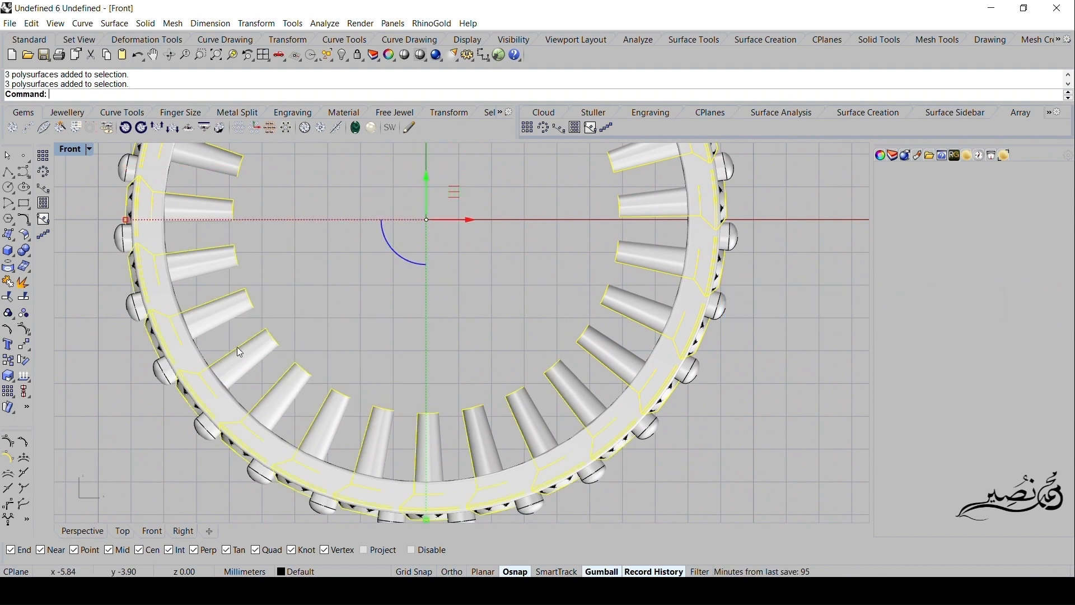
{"action": "scroll", "coordinate": [311, 316], "scroll_direction": "down", "scroll_amount": 5}
{"action": "right_click_drag", "start_coordinate": [367, 299], "coordinate": [363, 331]}
{"action": "right_click_drag", "start_coordinate": [227, 316], "coordinate": [256, 304]}
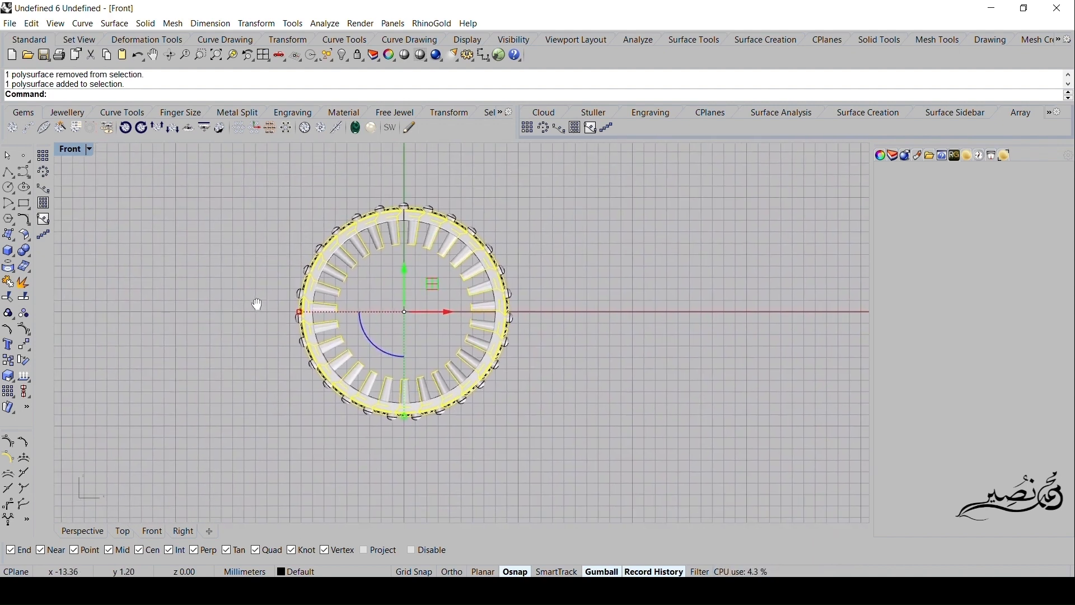
{"action": "left_click", "coordinate": [24, 314]}
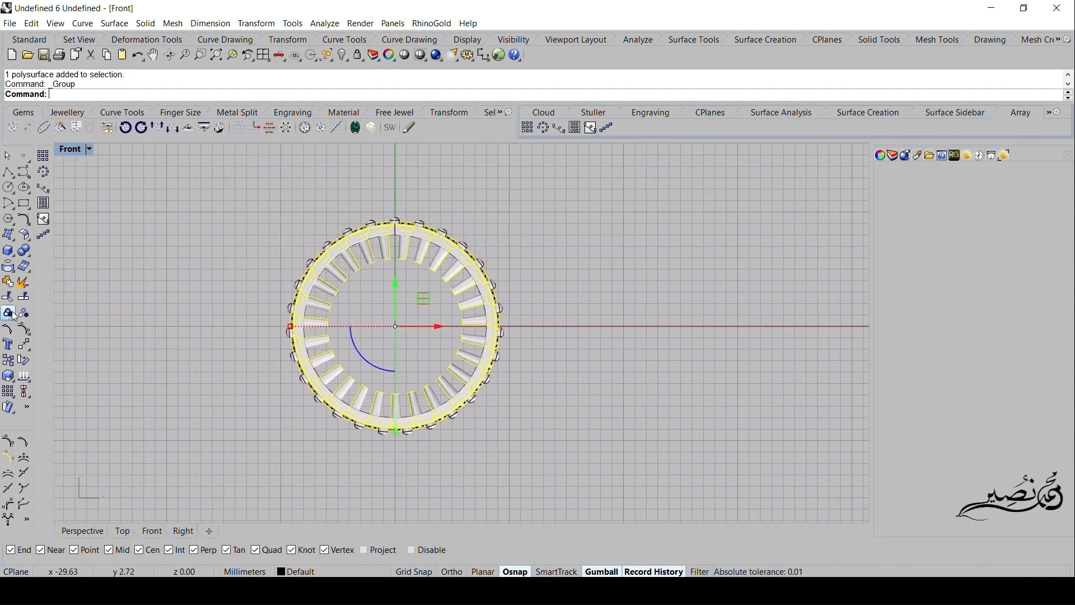
{"action": "left_click", "coordinate": [180, 303]}
{"action": "left_click", "coordinate": [328, 289]}
{"action": "right_click_drag", "start_coordinate": [328, 289], "coordinate": [295, 296]}
{"action": "left_click", "coordinate": [259, 247]}
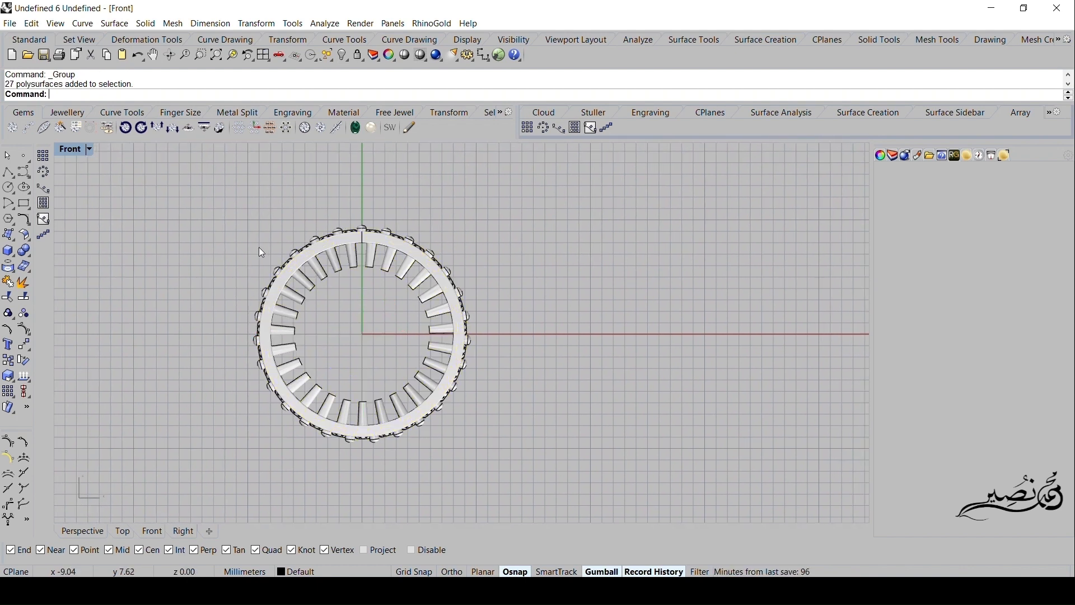
- Subtract the grouped cutters from the ring band with a Boolean difference
{"action": "left_click", "coordinate": [301, 258]}
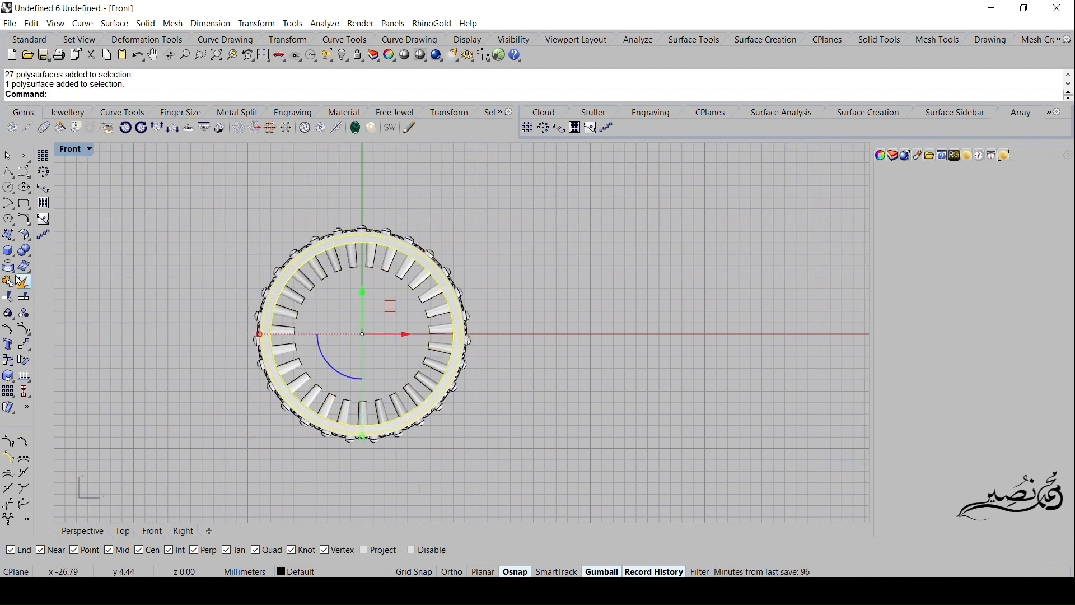
{"action": "left_click", "coordinate": [26, 253]}
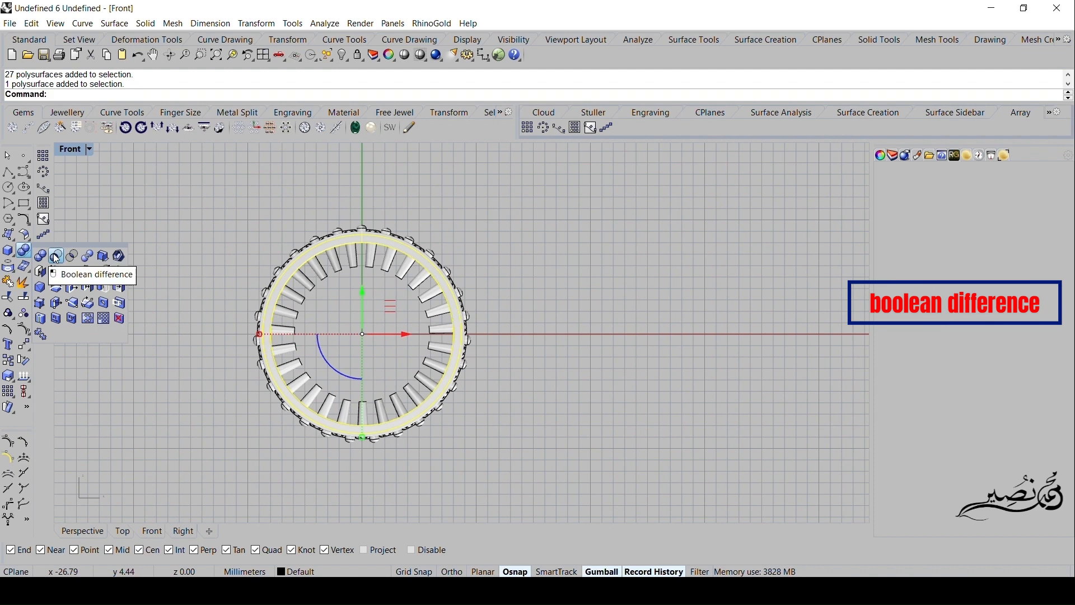
{"action": "left_click", "coordinate": [56, 257]}
{"action": "left_click", "coordinate": [315, 268]}
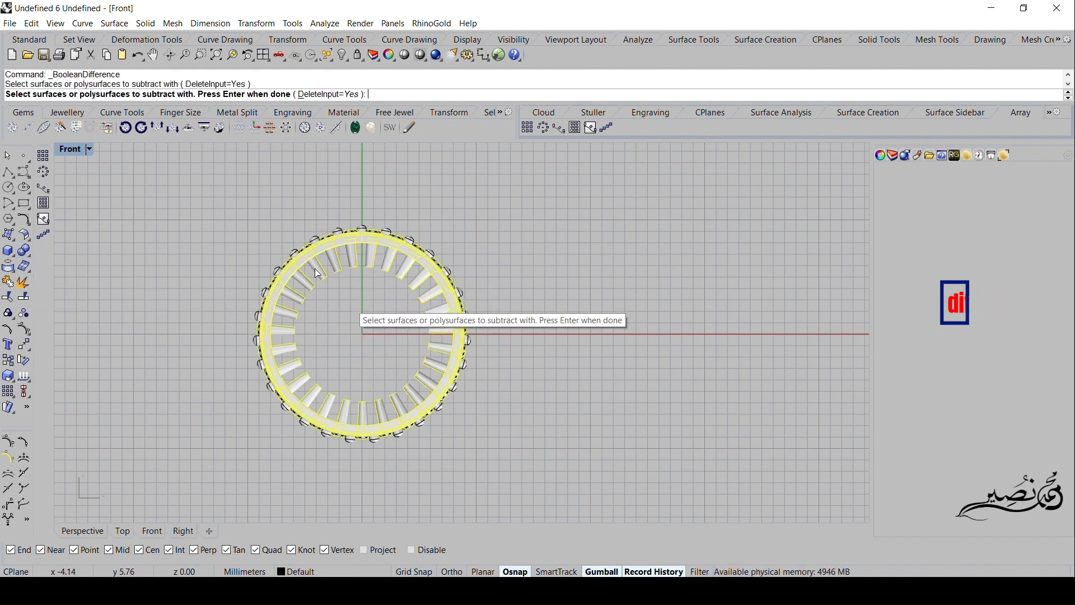
{"action": "key", "text": "Return"}
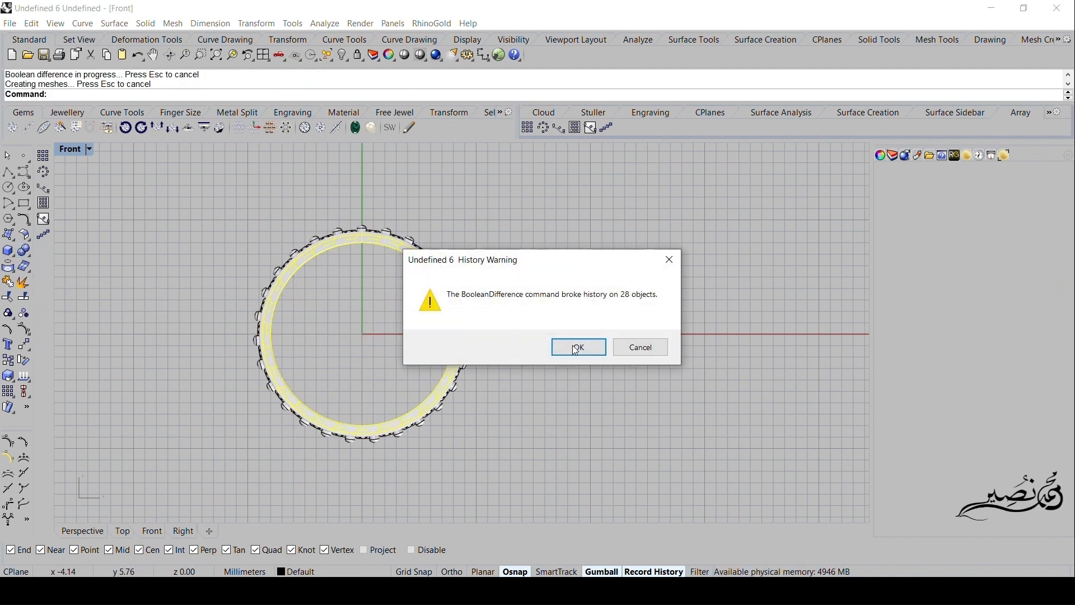
{"action": "left_click", "coordinate": [569, 342]}
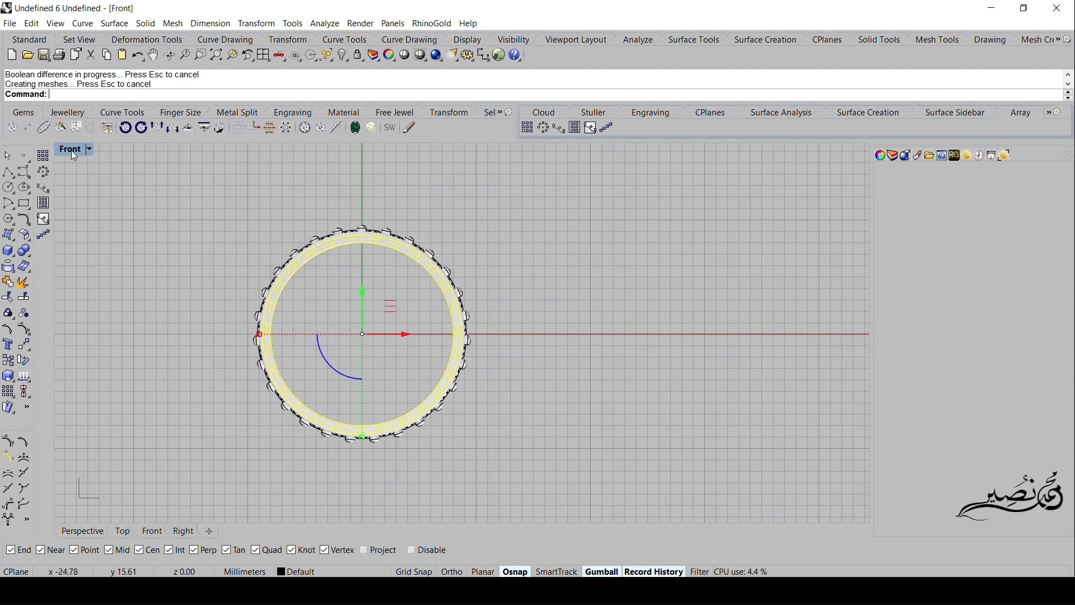
- Examine the gem holes cut through the inside of the band in the enlarged Perspective view
{"action": "double_click", "coordinate": [72, 150]}
{"action": "double_click", "coordinate": [496, 150]}
{"action": "right_click_drag", "start_coordinate": [496, 151], "coordinate": [675, 241]}
{"action": "left_click", "coordinate": [758, 244]}
{"action": "right_click_drag", "start_coordinate": [759, 244], "coordinate": [694, 291]}
{"action": "scroll", "coordinate": [672, 313], "scroll_direction": "up", "scroll_amount": 5}
{"action": "left_click", "coordinate": [643, 345]}
{"action": "left_click", "coordinate": [532, 329]}
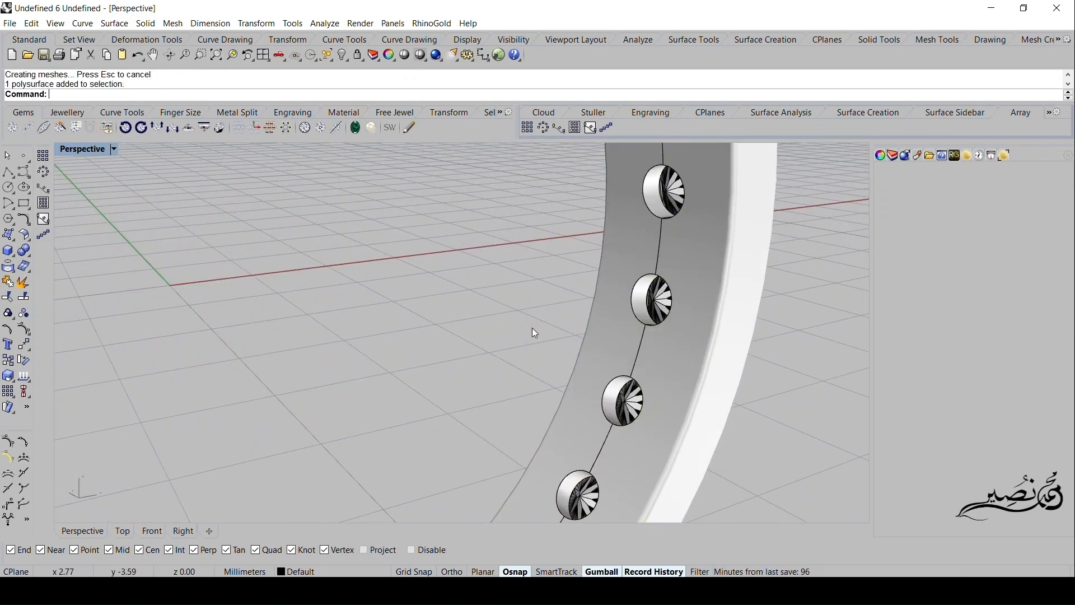
- Frame the whole ring in the Perspective view and set its display mode to Rendered
{"action": "scroll", "coordinate": [609, 326], "scroll_direction": "down", "scroll_amount": 5}
{"action": "mouse_move", "coordinate": [608, 328]}
{"action": "right_mouse_down"}
{"action": "mouse_move", "coordinate": [452, 336]}
{"action": "mouse_move", "coordinate": [446, 312]}
{"action": "mouse_move", "coordinate": [530, 291]}
{"action": "mouse_move", "coordinate": [606, 313]}
{"action": "mouse_move", "coordinate": [605, 336]}
{"action": "right_mouse_up"}
{"action": "left_click", "coordinate": [114, 149]}
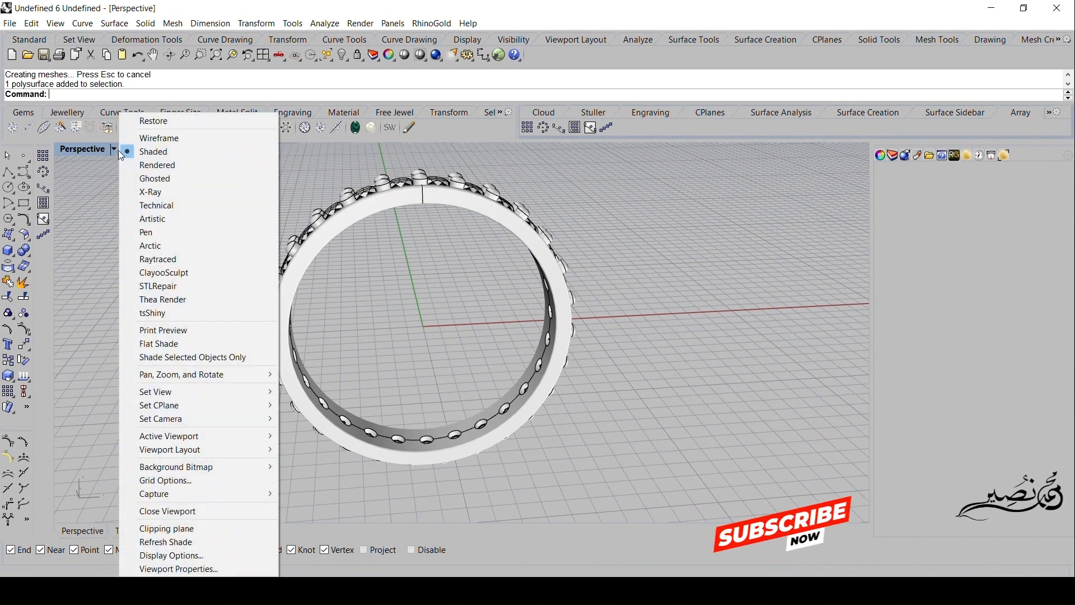
{"action": "left_click", "coordinate": [151, 166]}
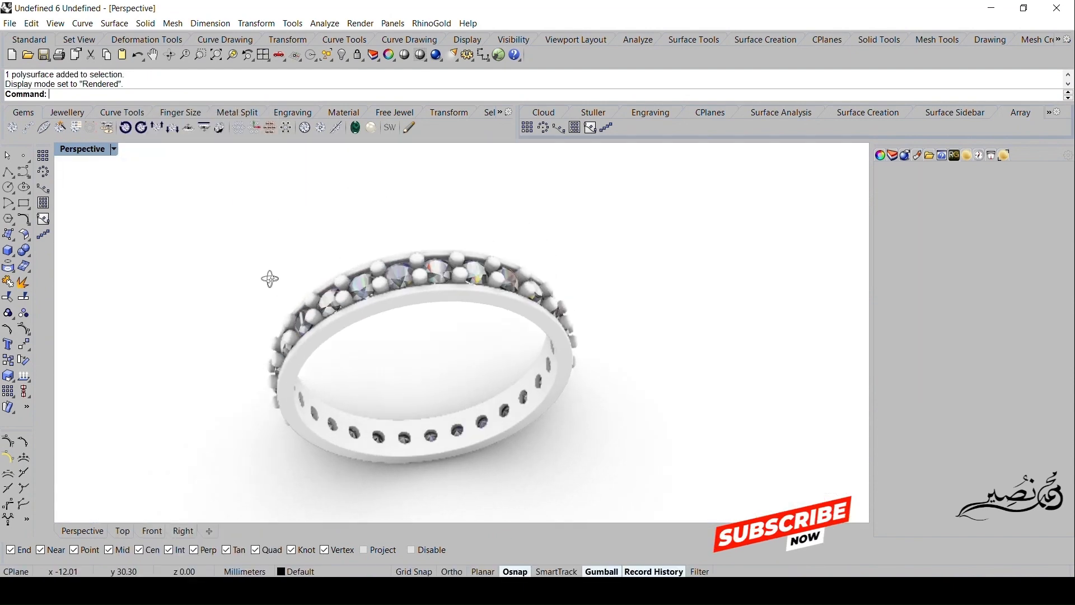